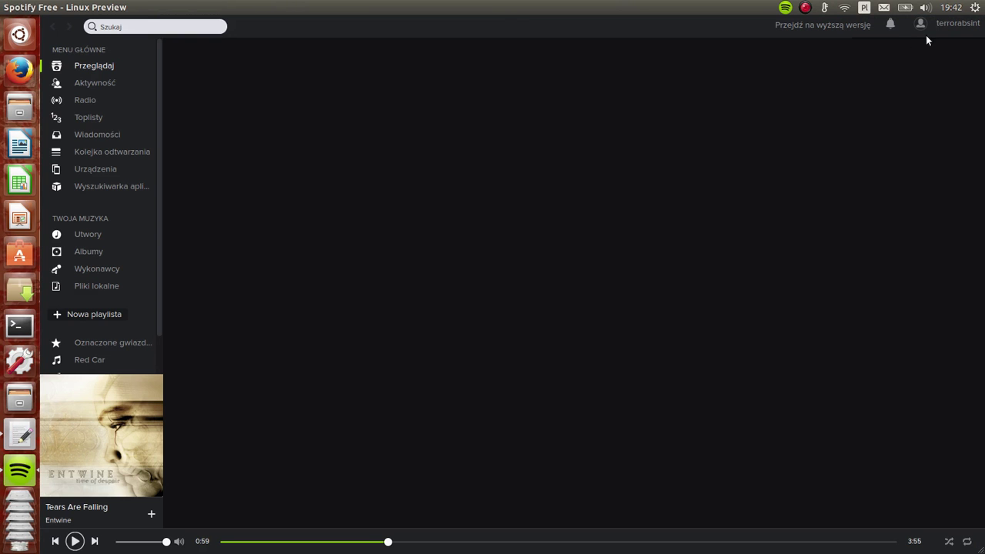
# Check the installed Spotify version in its about information, close that window and quit Spotify
pyautogui.click(208, 7)
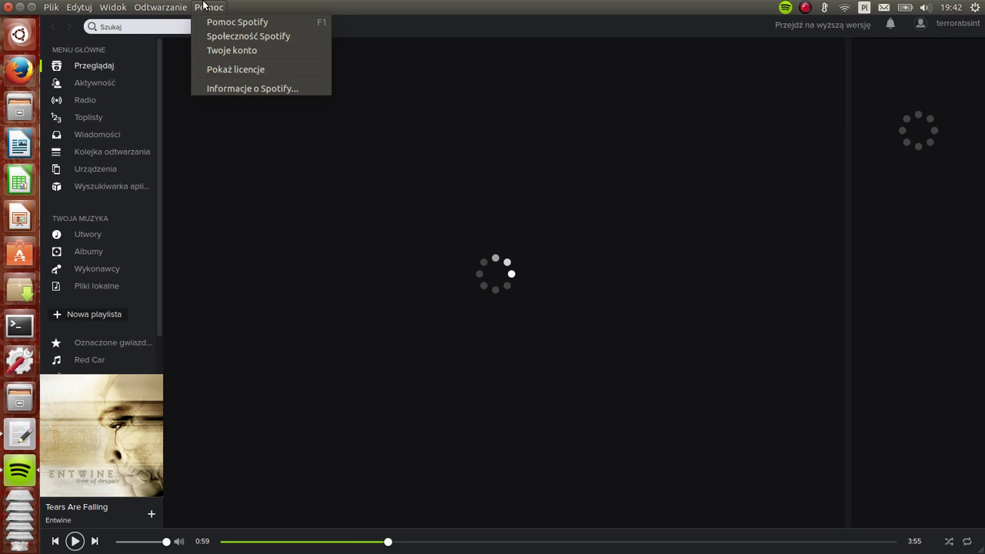
pyautogui.click(252, 86)
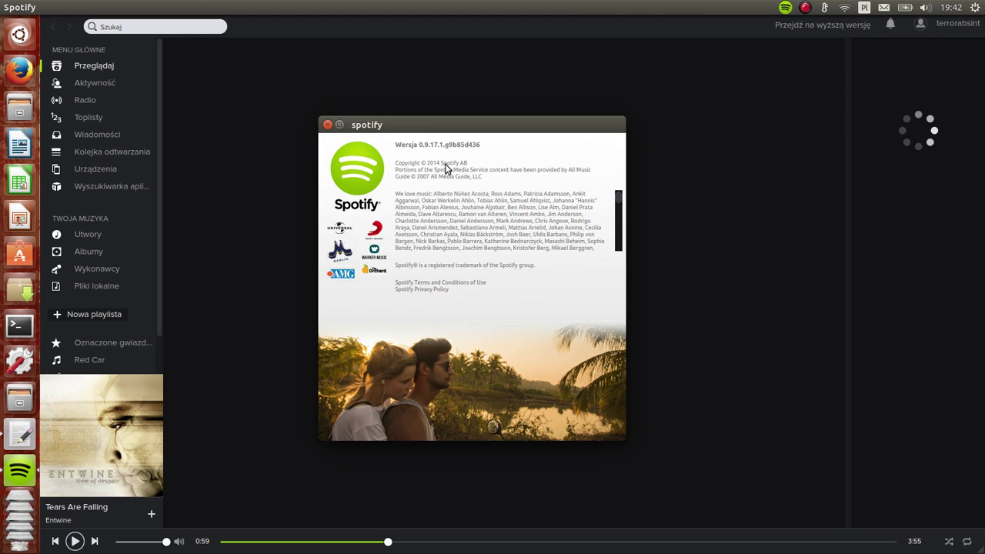
pyautogui.click(326, 124)
pyautogui.click(51, 7)
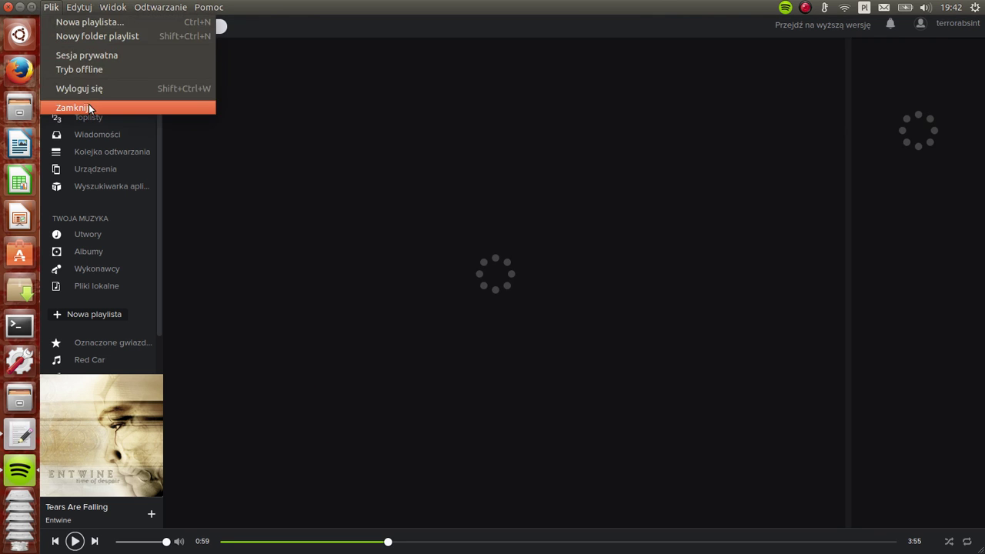
pyautogui.click(68, 108)
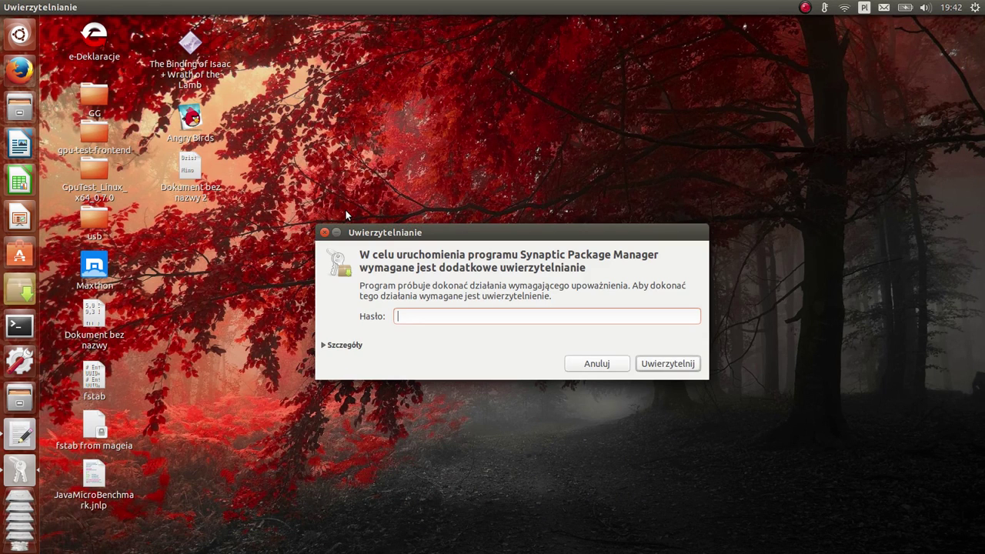
# Authenticate Synaptic Package Manager with the account password and search the packages for spotify
pyautogui.write('******')
pyautogui.press('Return')
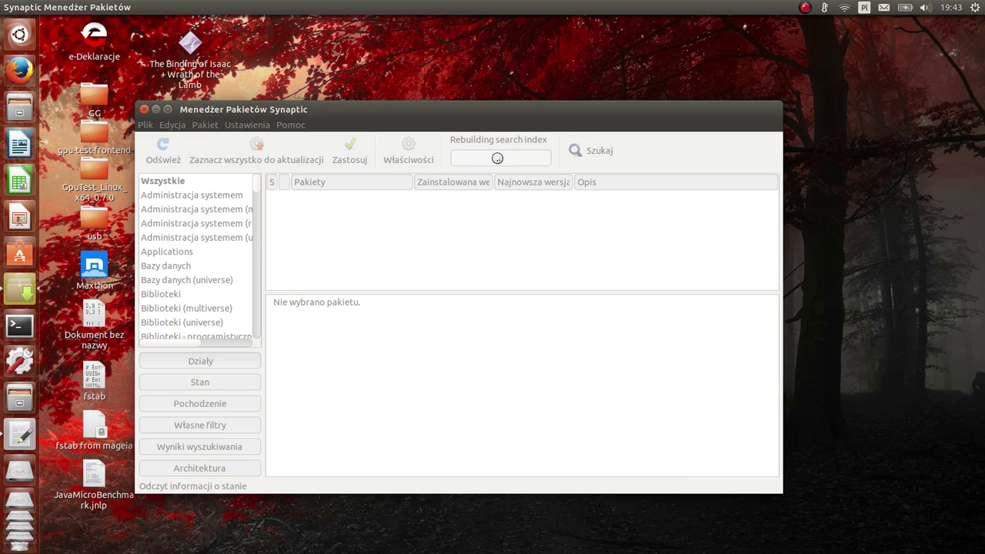
pyautogui.write('spotify')
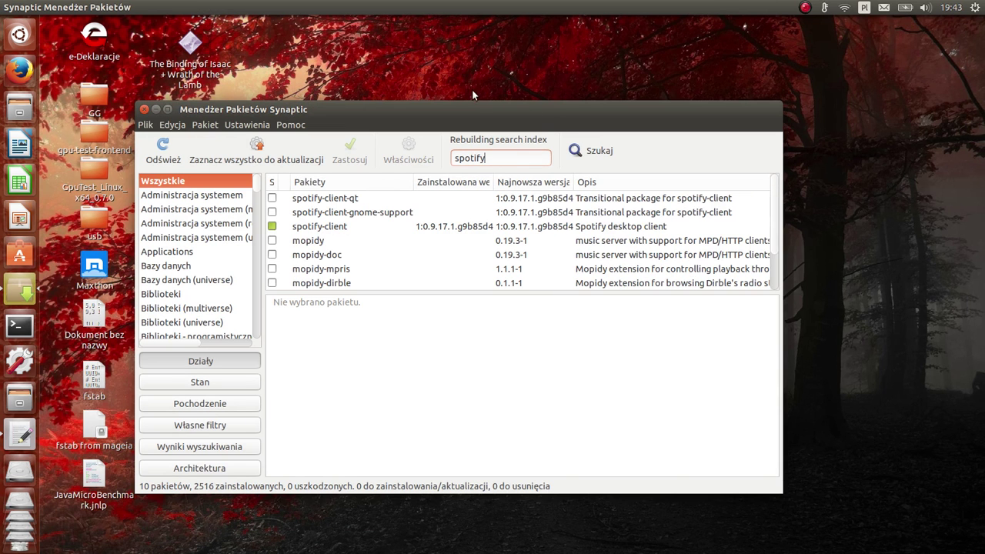
# Mark the spotify-client package for removal, expand the list of packages to remove and apply the changes
pyautogui.click(272, 227)
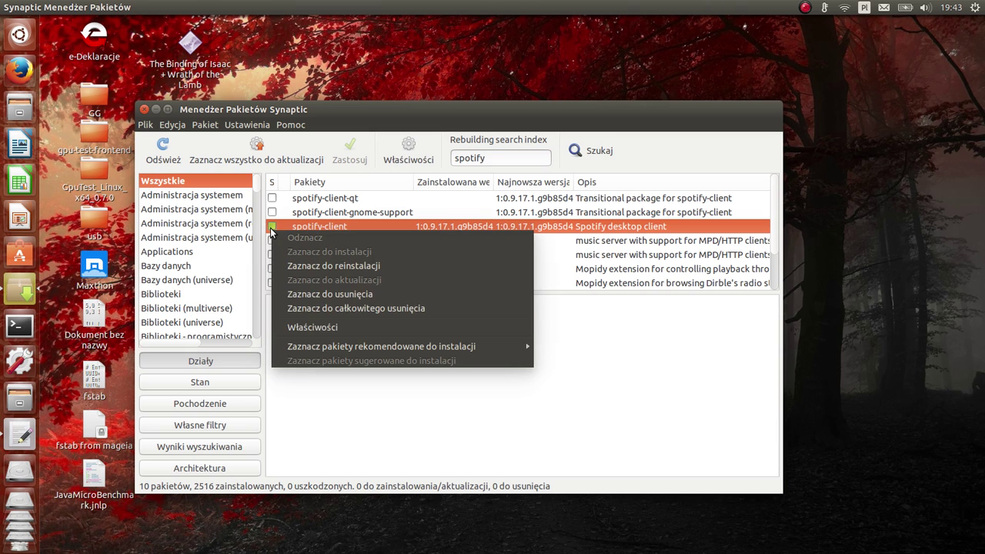
pyautogui.click(344, 298)
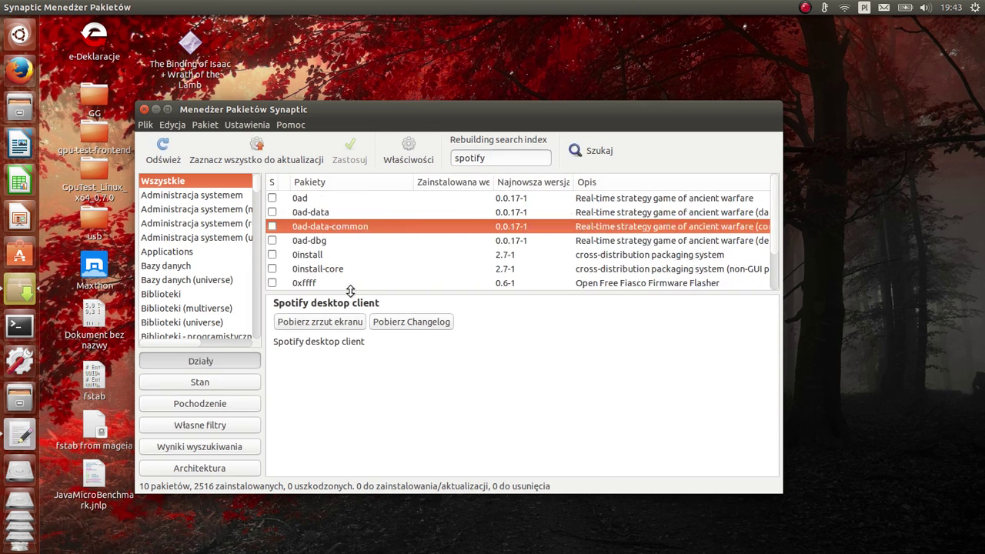
pyautogui.click(350, 151)
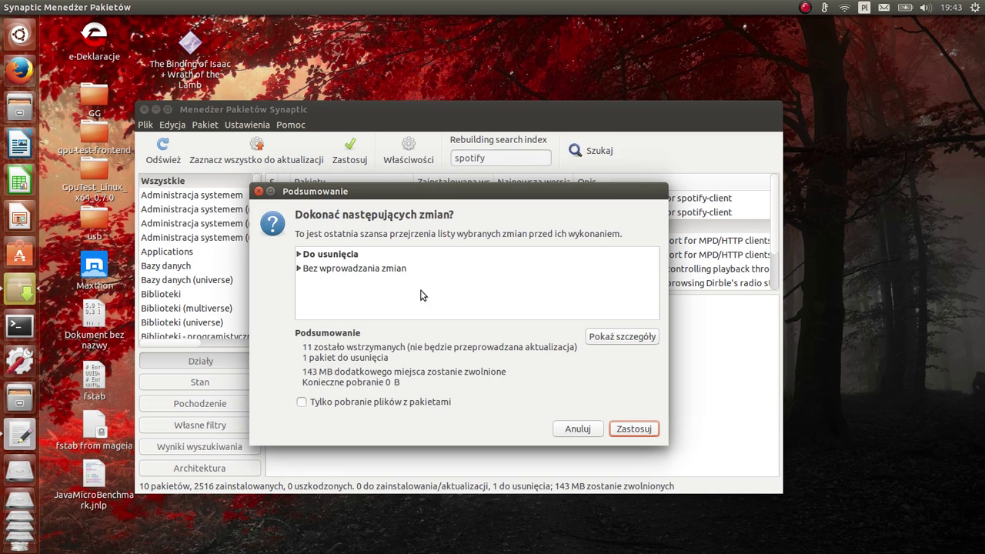
pyautogui.click(298, 254)
pyautogui.click(644, 432)
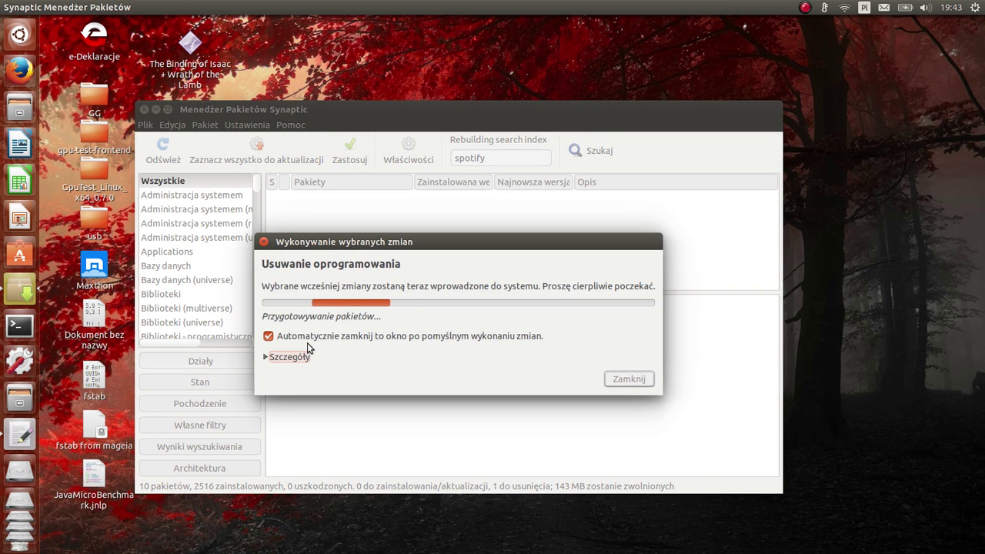
# View the detailed output of the package removal while it runs, and close Synaptic when it finishes
pyautogui.click(268, 352)
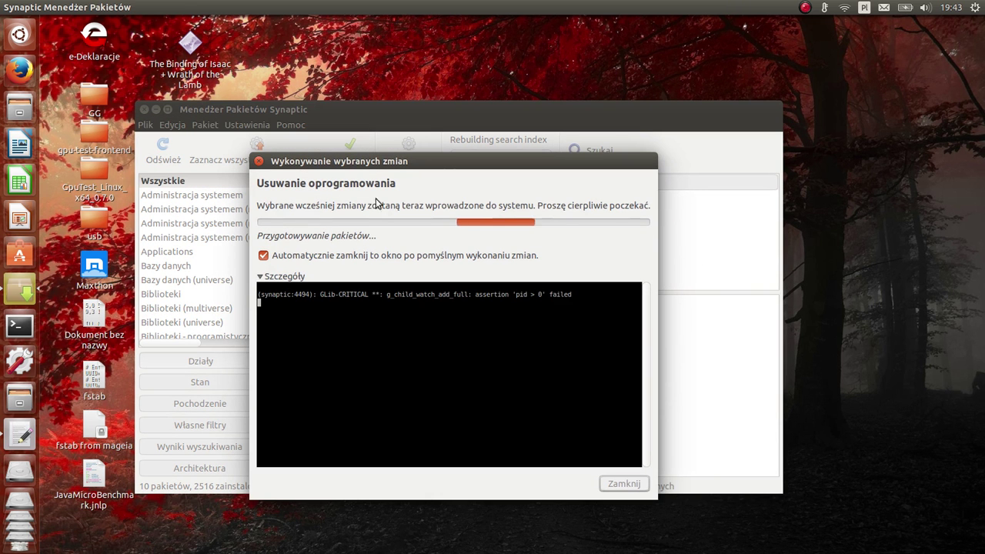
pyautogui.click(261, 278)
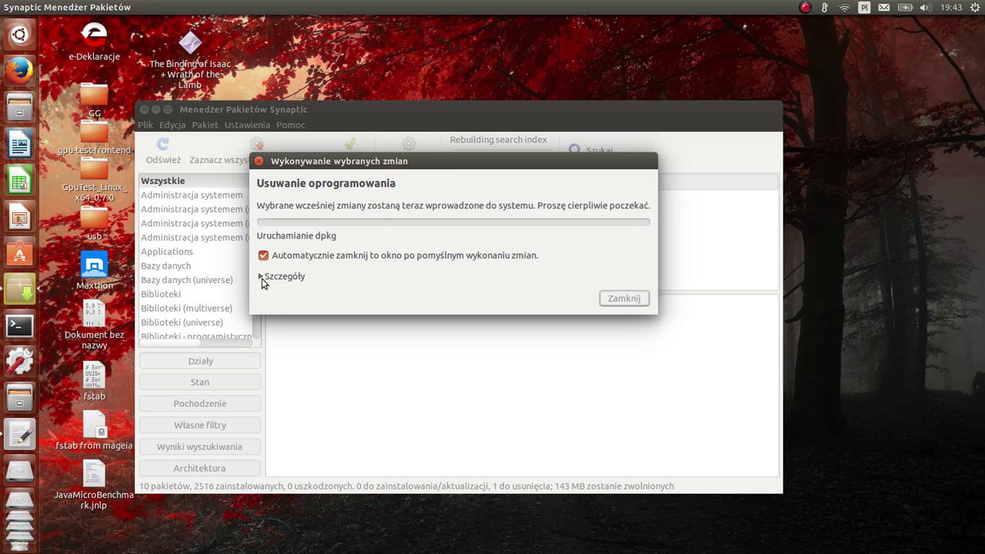
pyautogui.click(260, 277)
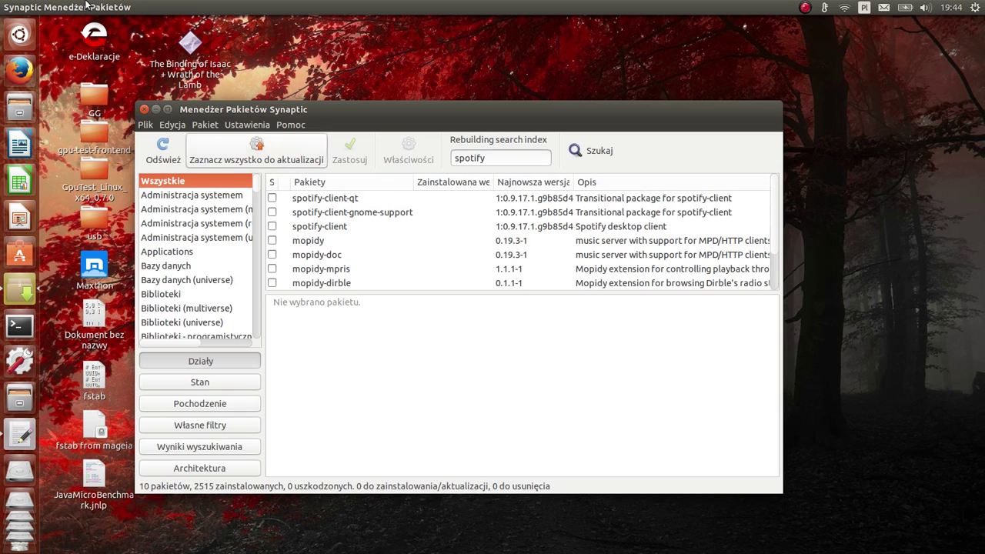
pyautogui.click(145, 109)
# Switch to the gedit notes and highlight the line on uninstalling Spotify 0.9.17 and the line on downloading Spotify beta 1.0.1
pyautogui.click(20, 436)
pyautogui.moveTo(74, 100); pyautogui.dragTo(461, 96)
pyautogui.click(82, 102)
pyautogui.click(321, 179)
pyautogui.moveTo(75, 110); pyautogui.dragTo(420, 106)
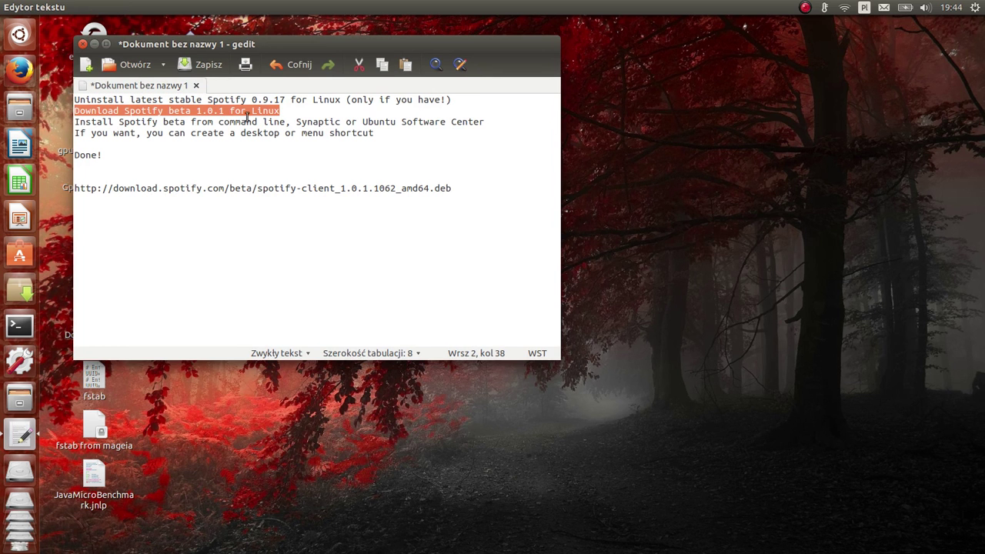
pyautogui.click(444, 214)
# Copy the spotify-client_1.0.1.1062_amd64.deb download link from the notes and open it in Firefox
pyautogui.moveTo(348, 193); pyautogui.dragTo(74, 190)
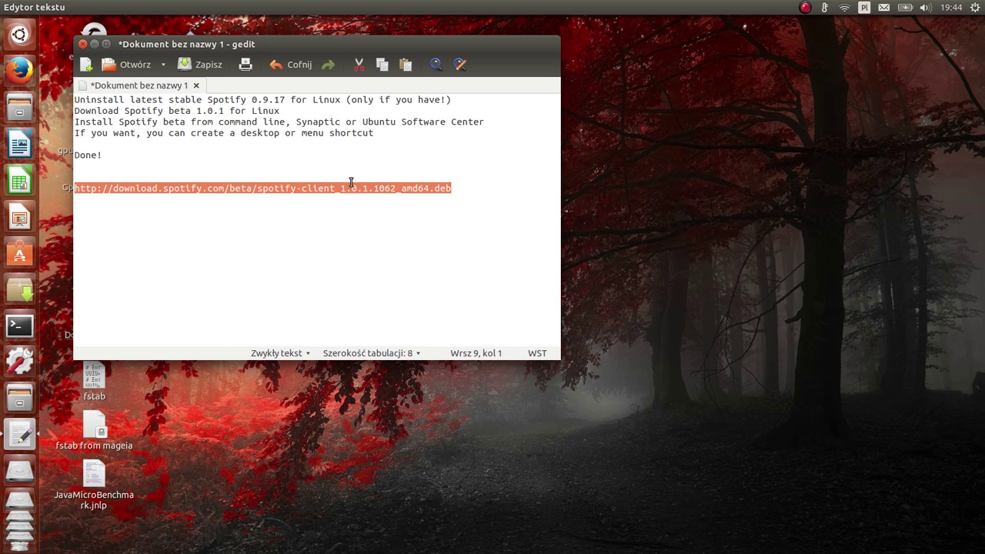
pyautogui.rightClick(376, 190)
pyautogui.click(408, 241)
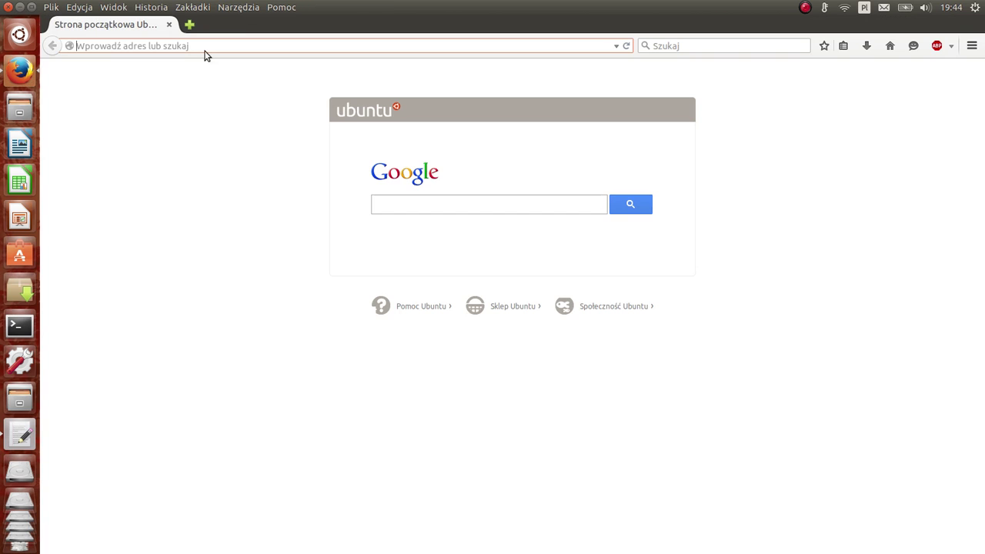
pyautogui.hotkey('ctrl', 'v')
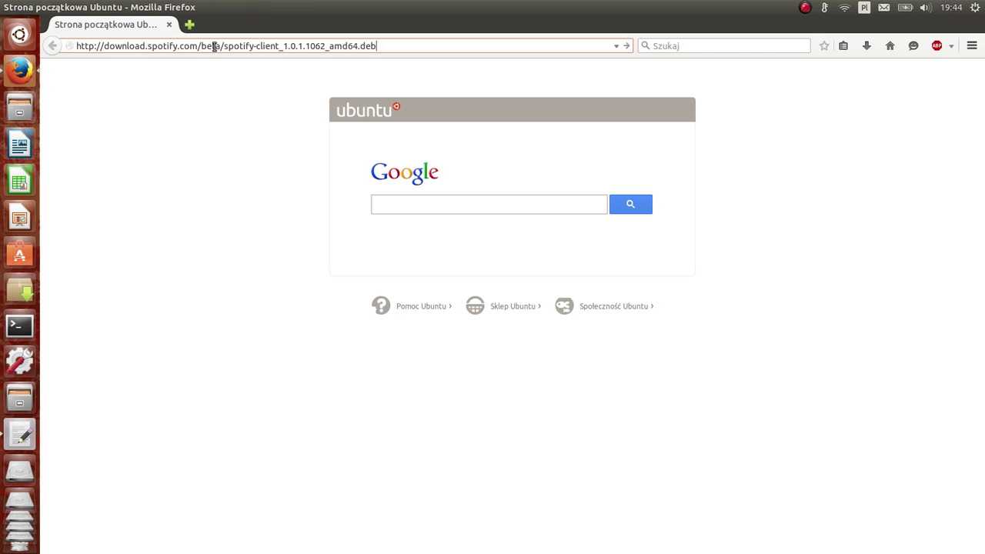
pyautogui.press('Return')
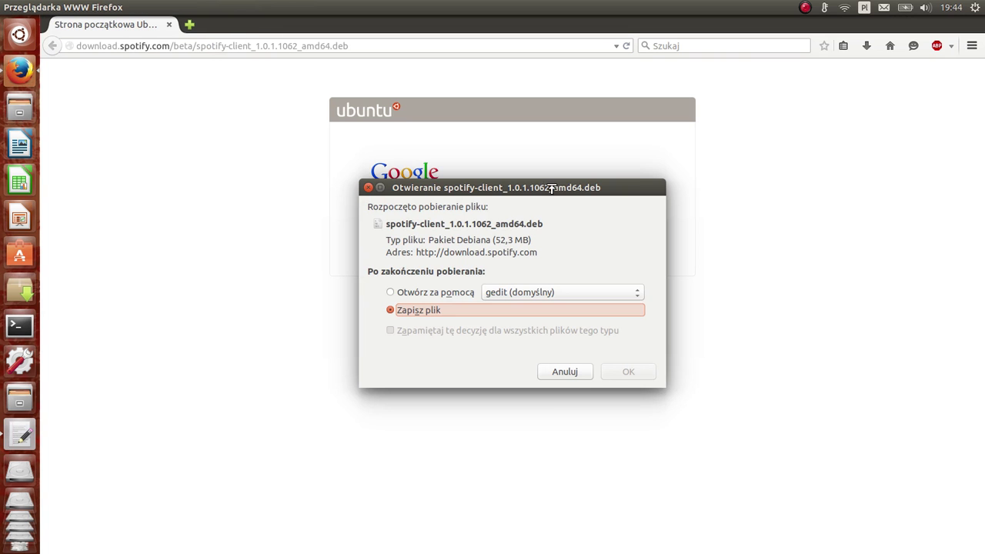
# Save the spotify-client_1.0.1.1062_amd64.deb file to the Pulpit (desktop) folder
pyautogui.click(631, 373)
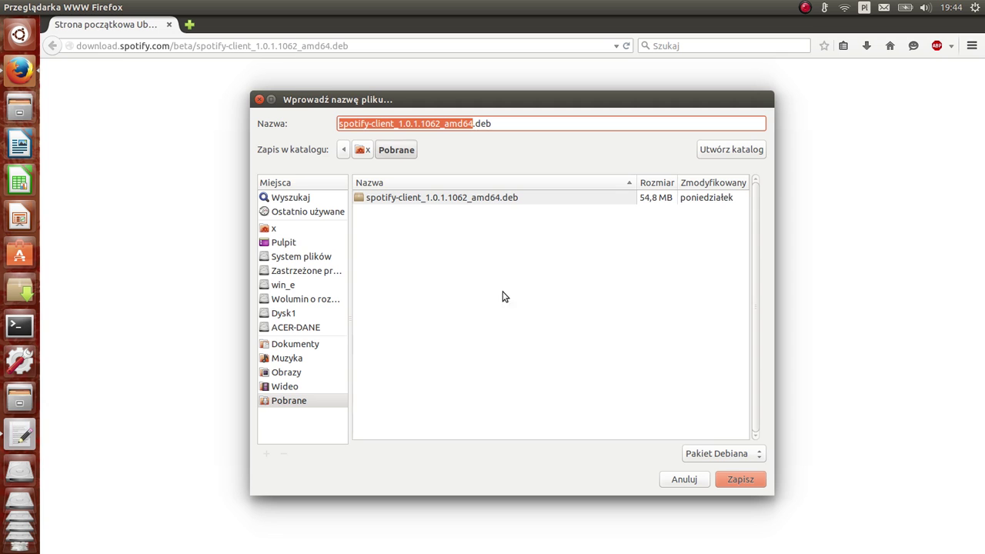
pyautogui.click(283, 243)
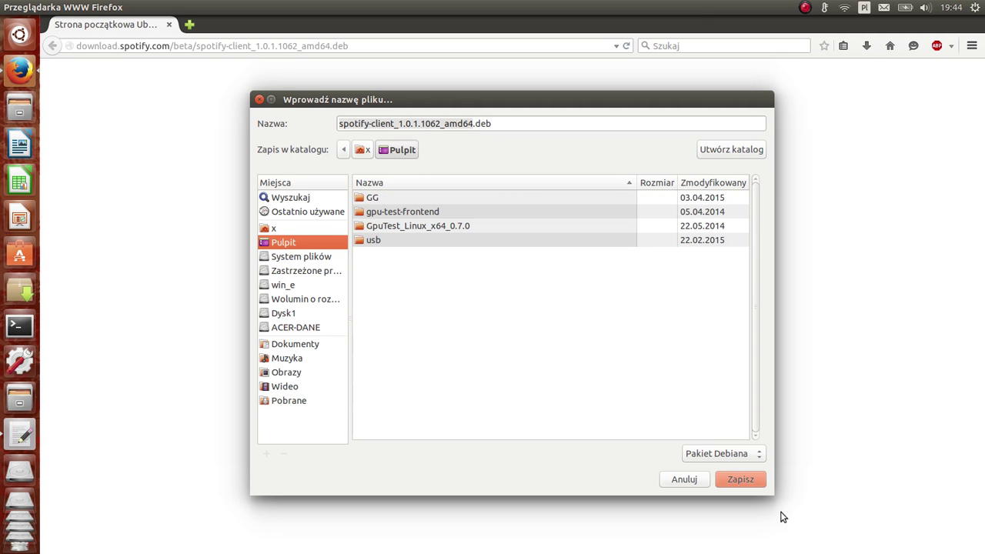
pyautogui.click(751, 486)
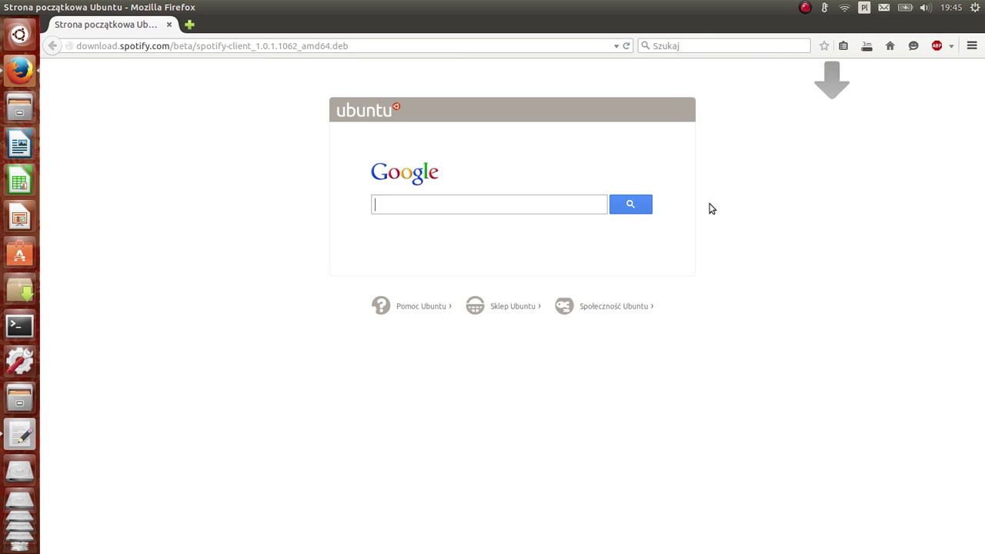
# Check the Spotify package download and view all downloaded files, and close the download library and Firefox
pyautogui.click(866, 47)
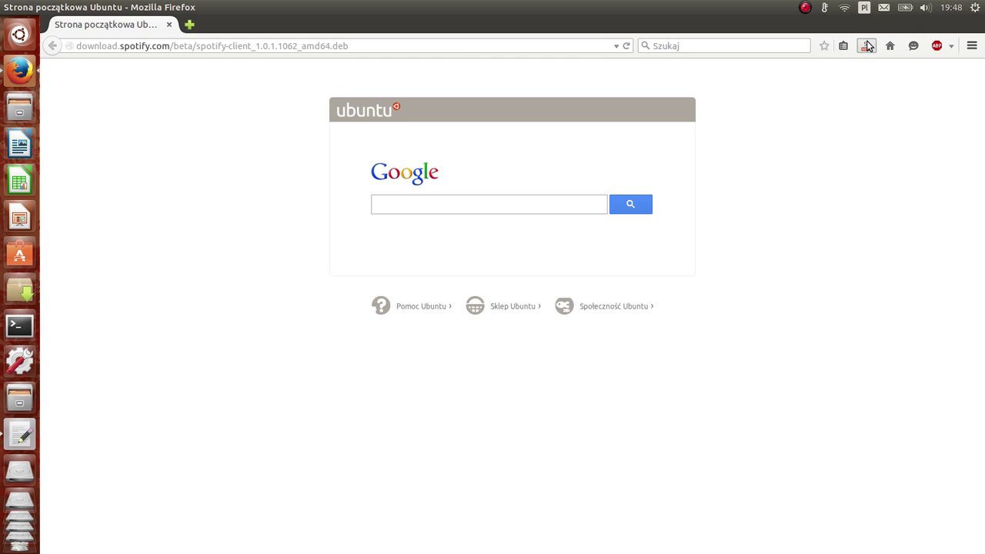
pyautogui.click(862, 43)
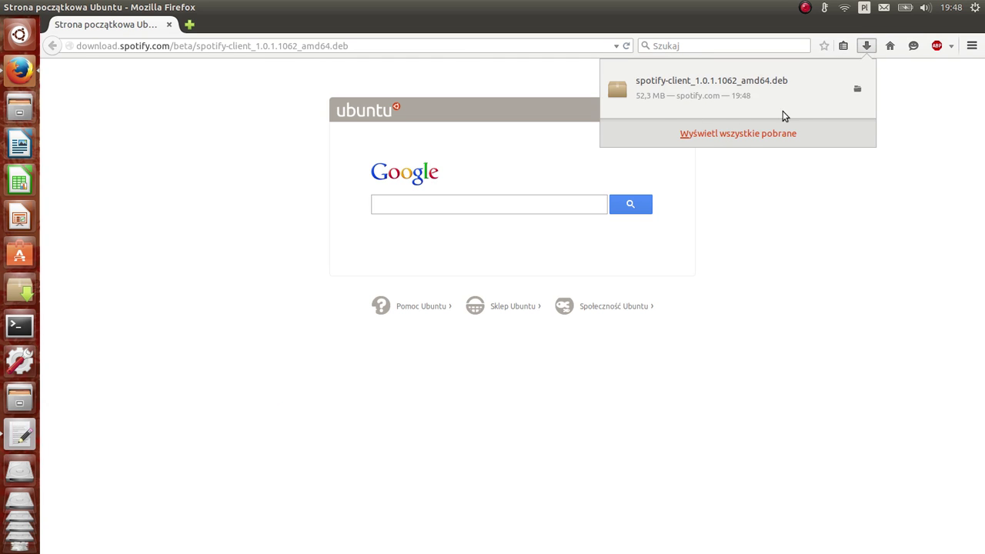
pyautogui.click(853, 97)
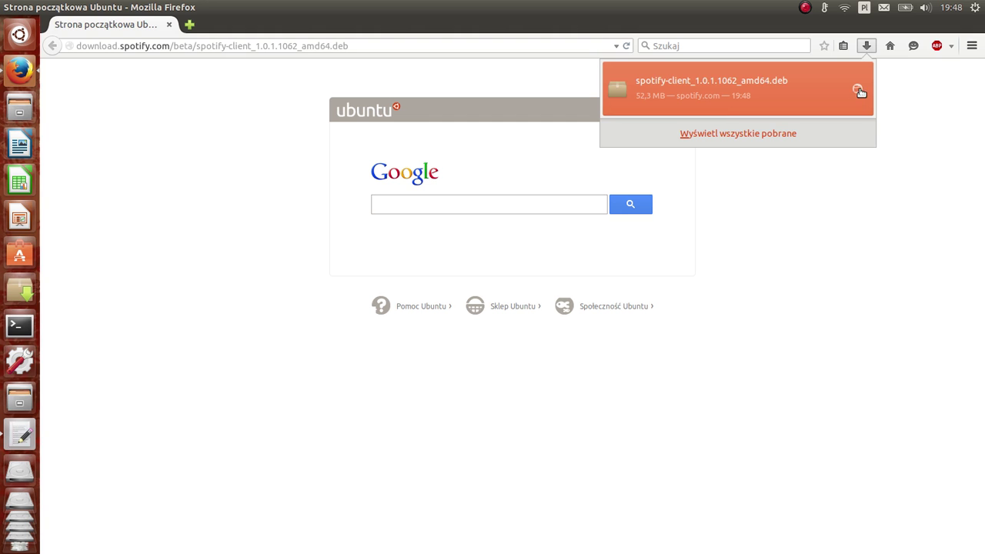
pyautogui.click(765, 134)
pyautogui.rightClick(692, 289)
pyautogui.click(911, 213)
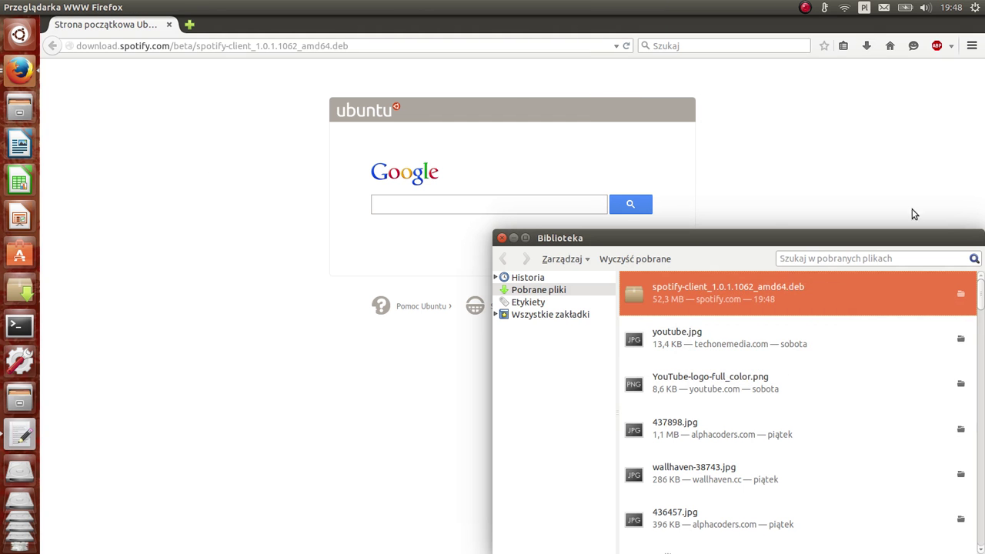
pyautogui.click(501, 237)
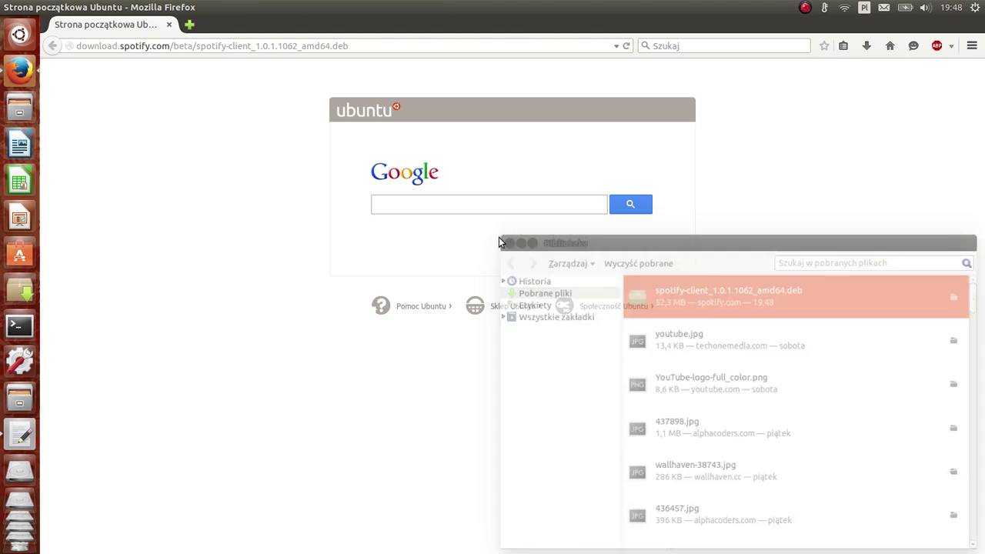
pyautogui.click(9, 7)
# Highlight the line about installing Spotify beta in the gedit notes, maximize the notes window and minimize it
pyautogui.moveTo(76, 124); pyautogui.dragTo(486, 123)
pyautogui.click(311, 155)
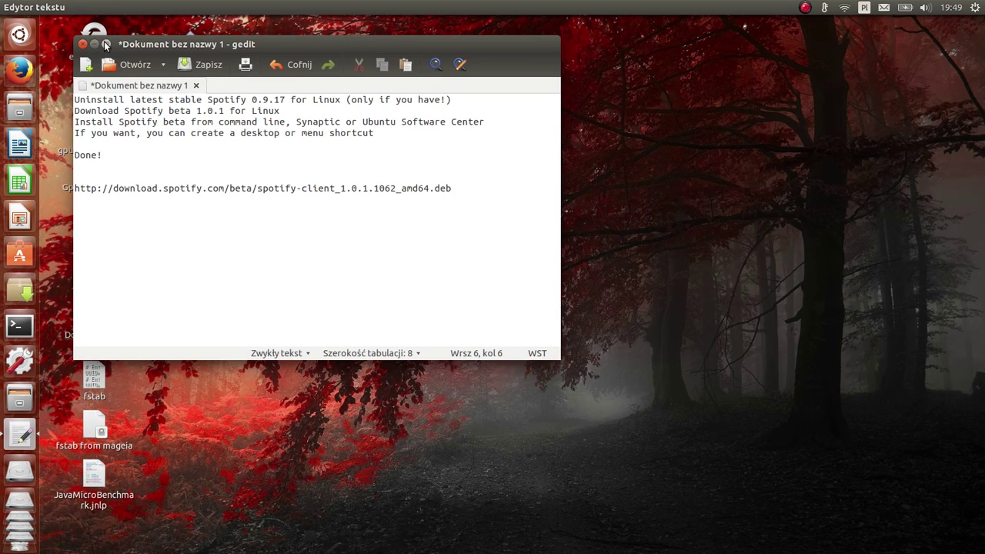
pyautogui.doubleClick(102, 44)
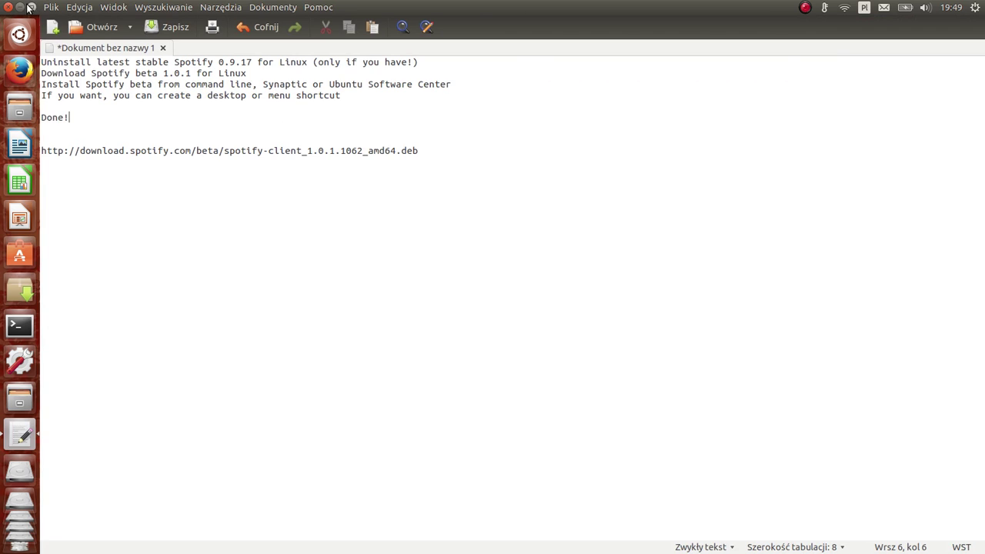
pyautogui.click(19, 7)
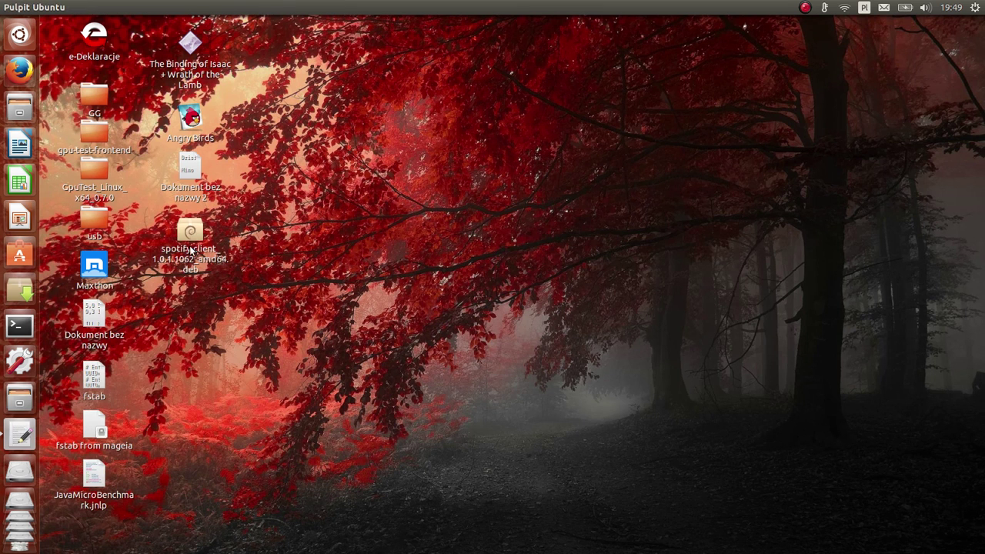
# Open the spotify-client_1.0.1.1062_amd64.deb package from the desktop with Ubuntu Software Center and shift its window slightly
pyautogui.click(195, 242)
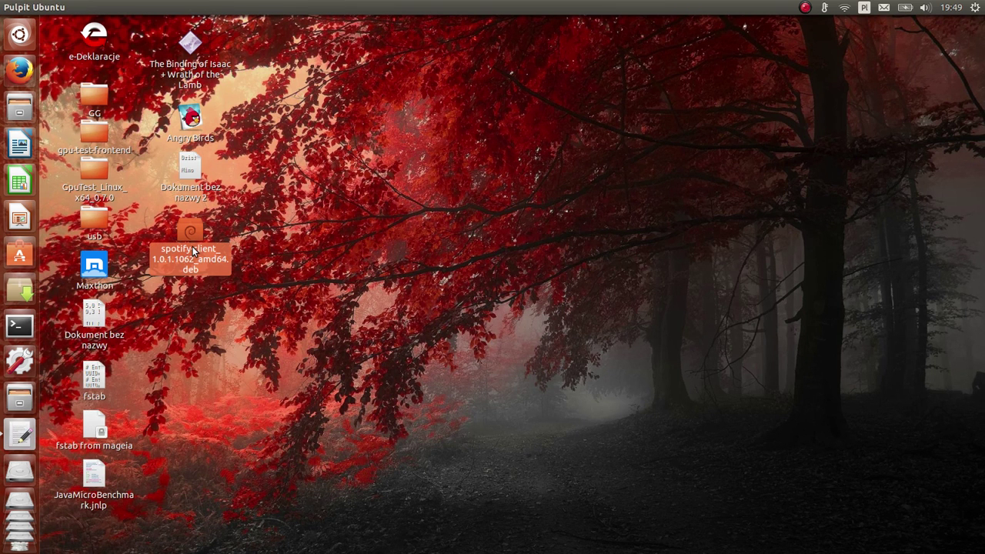
pyautogui.rightClick(186, 254)
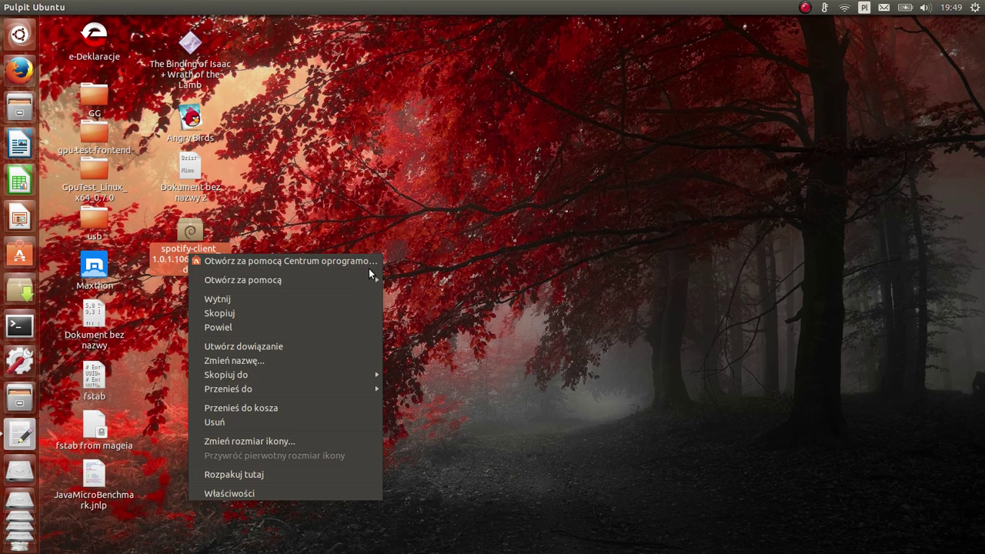
pyautogui.click(190, 262)
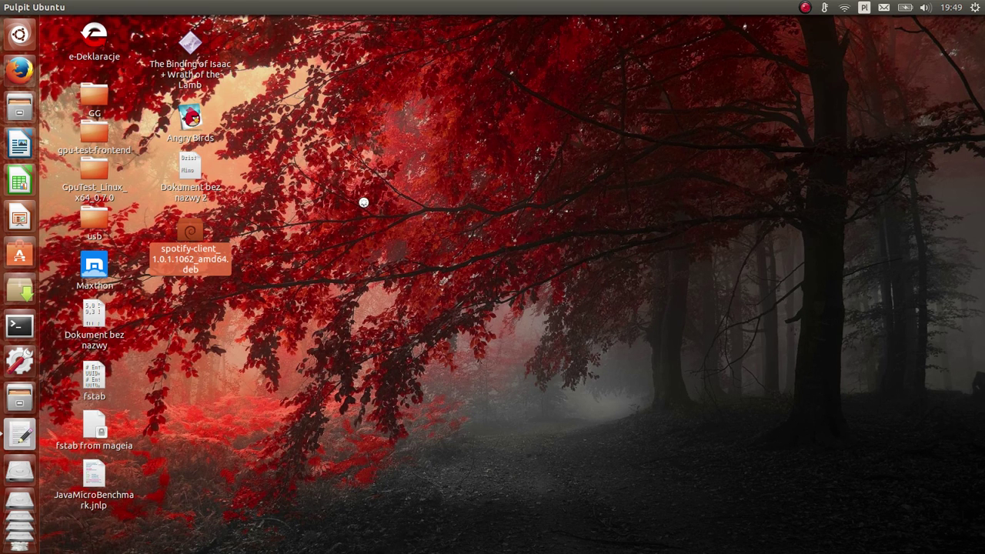
pyautogui.click(274, 338)
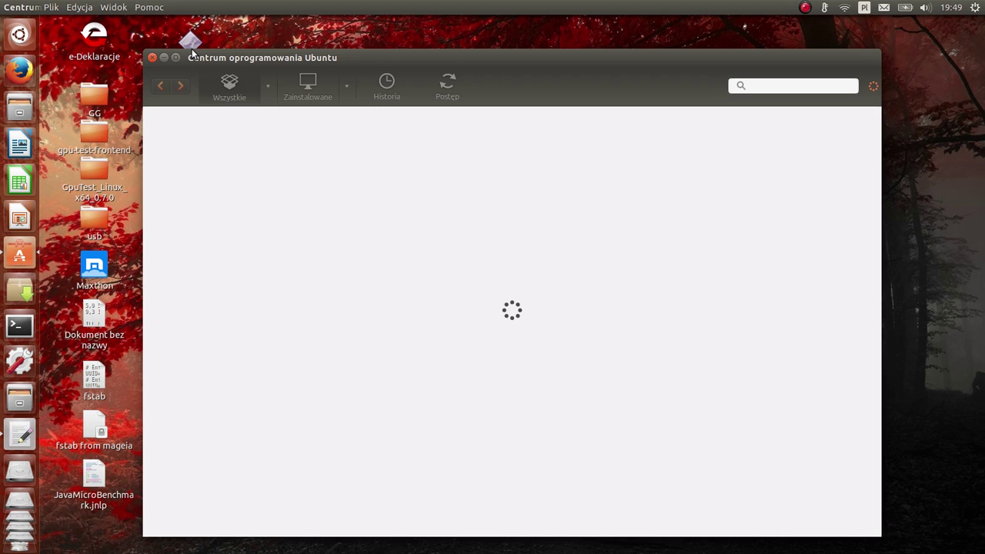
pyautogui.moveTo(325, 59); pyautogui.dragTo(333, 54)
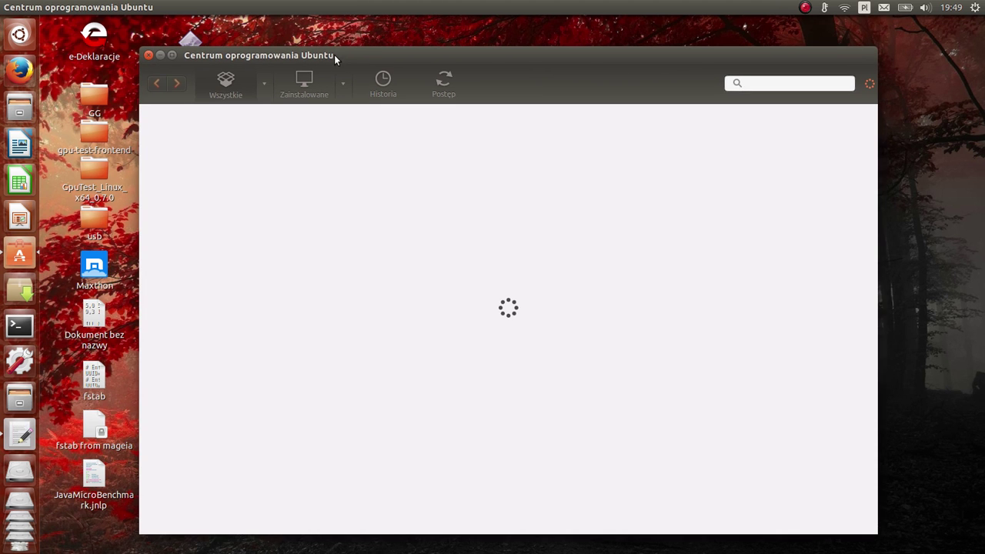
# Restore the maximized gedit notes to a smaller window, highlight the line about installing Spotify beta and minimize the notes
pyautogui.click(20, 435)
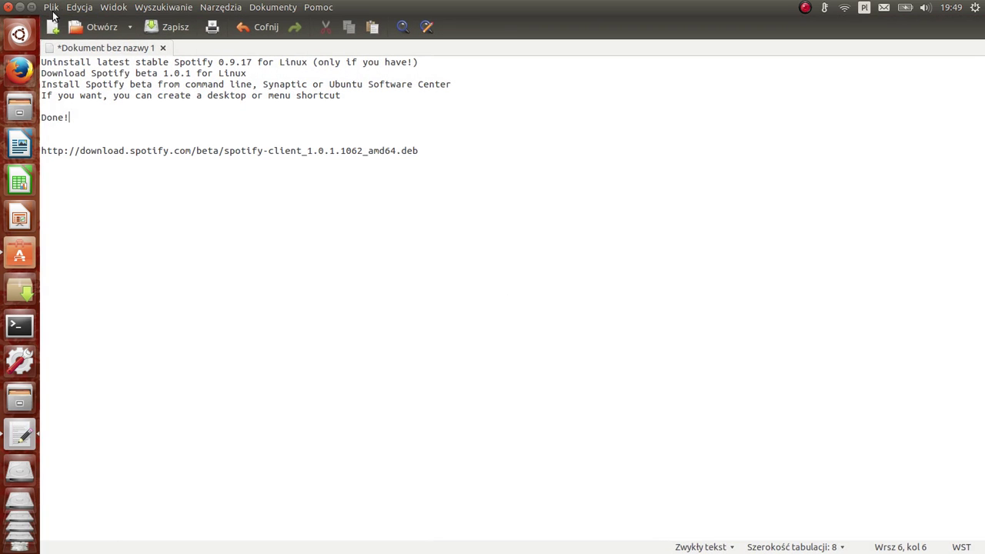
pyautogui.click(31, 7)
pyautogui.click(80, 122)
pyautogui.moveTo(98, 121); pyautogui.dragTo(501, 120)
pyautogui.click(447, 155)
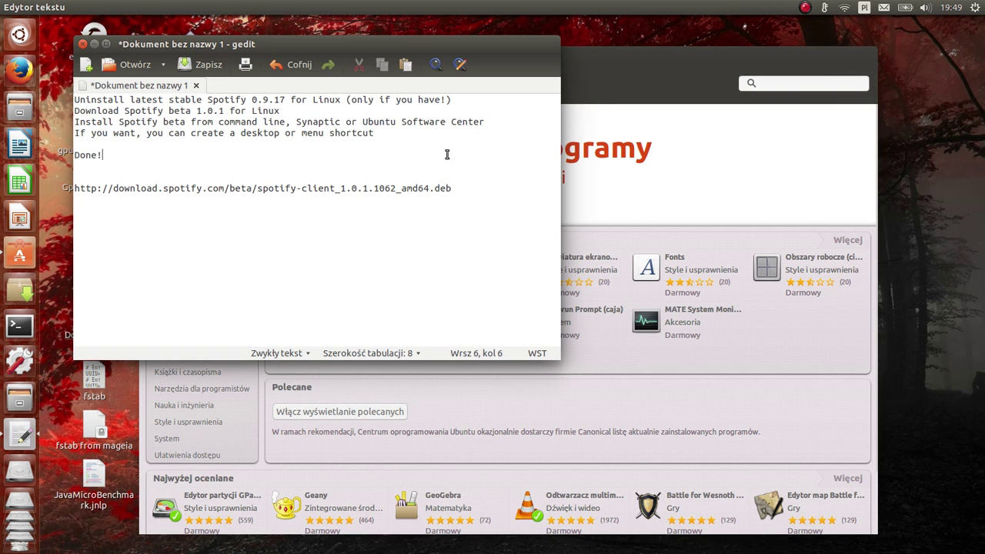
pyautogui.click(95, 43)
# Install the spotify-client 1.0.1.1062 package, authenticate with the account password and close Ubuntu Software Center
pyautogui.moveTo(411, 58); pyautogui.dragTo(395, 46)
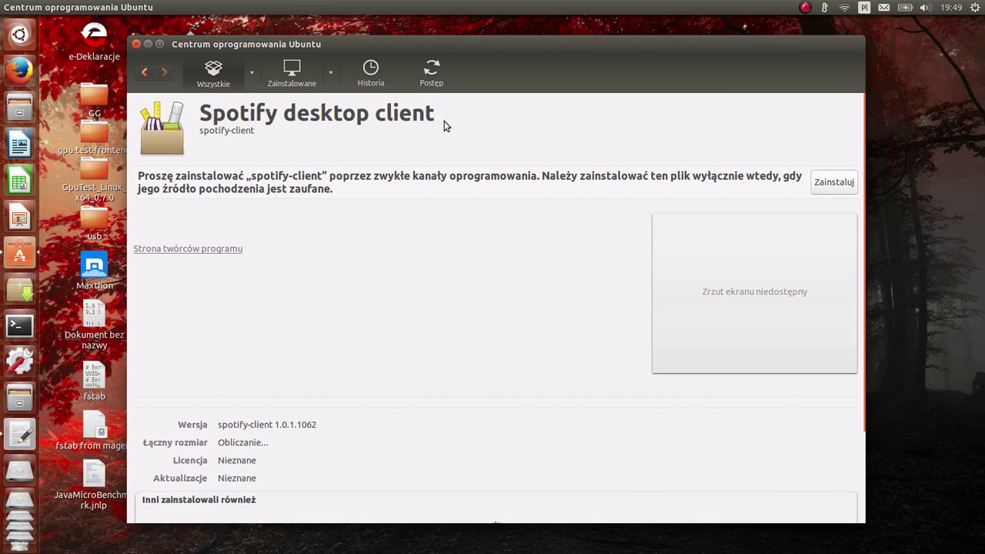
pyautogui.click(839, 185)
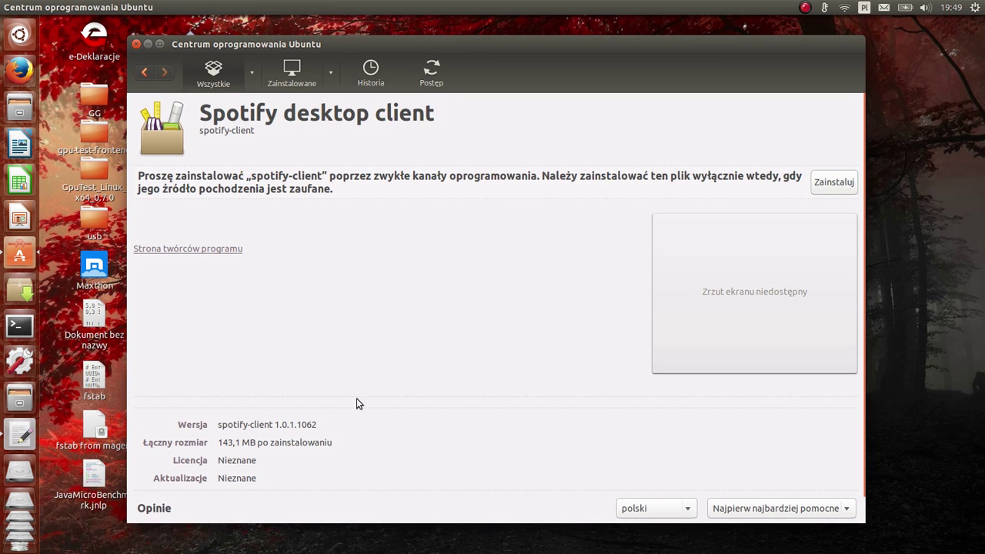
pyautogui.click(814, 184)
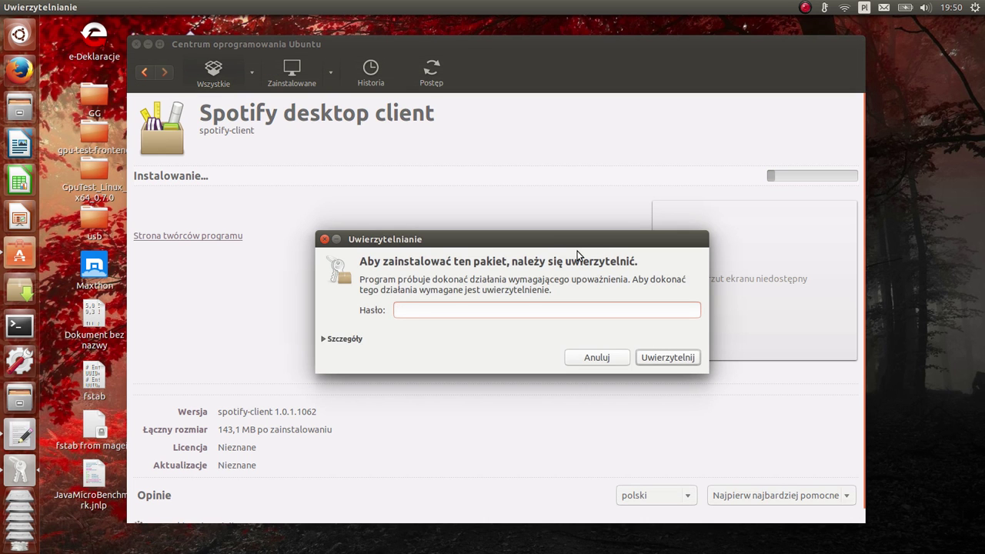
pyautogui.press('Return')
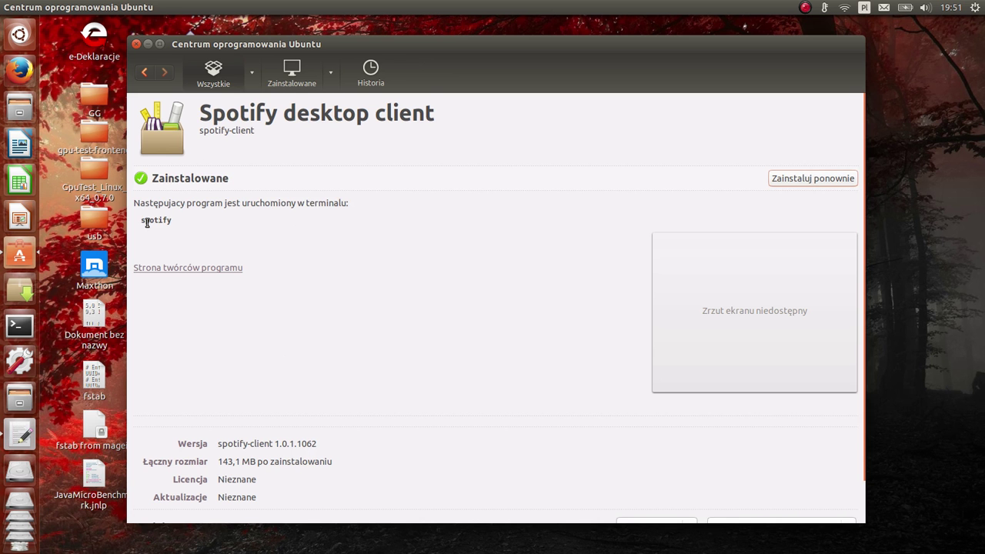
pyautogui.click(135, 45)
# Highlight the desktop or menu shortcut line and the "Done!" line in the gedit notes, and minimize the notes window
pyautogui.click(12, 437)
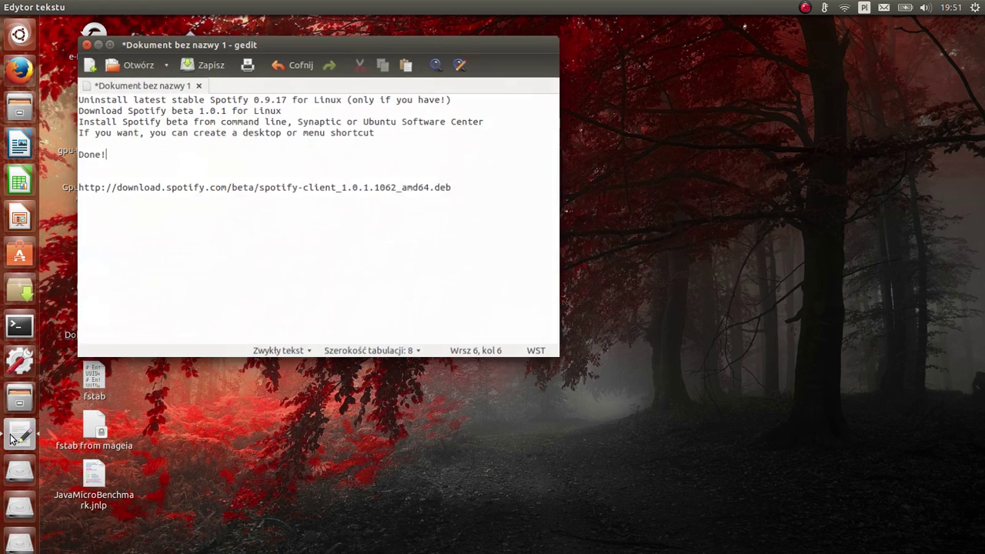
pyautogui.moveTo(75, 133); pyautogui.dragTo(376, 134)
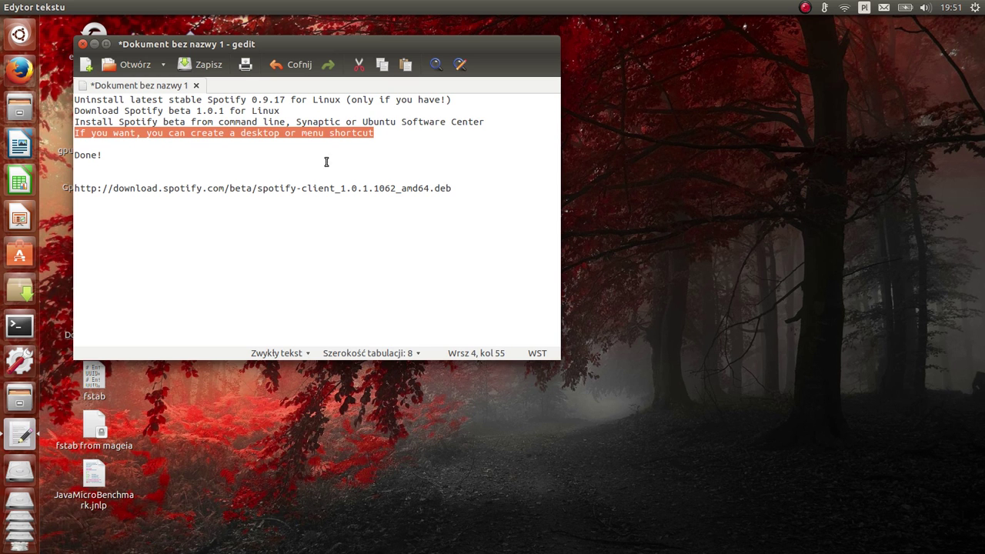
pyautogui.click(324, 264)
pyautogui.moveTo(116, 158); pyautogui.dragTo(74, 144)
pyautogui.click(275, 270)
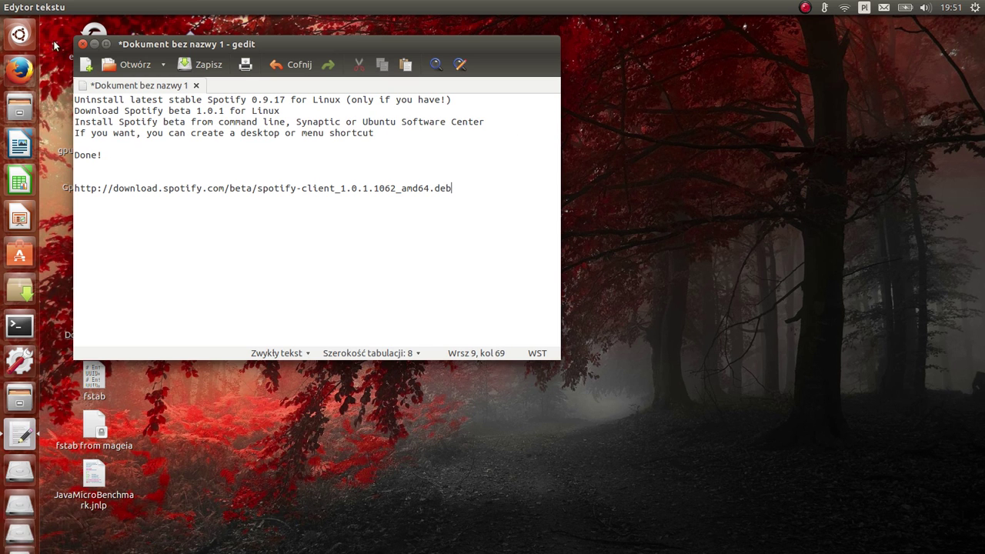
pyautogui.click(93, 44)
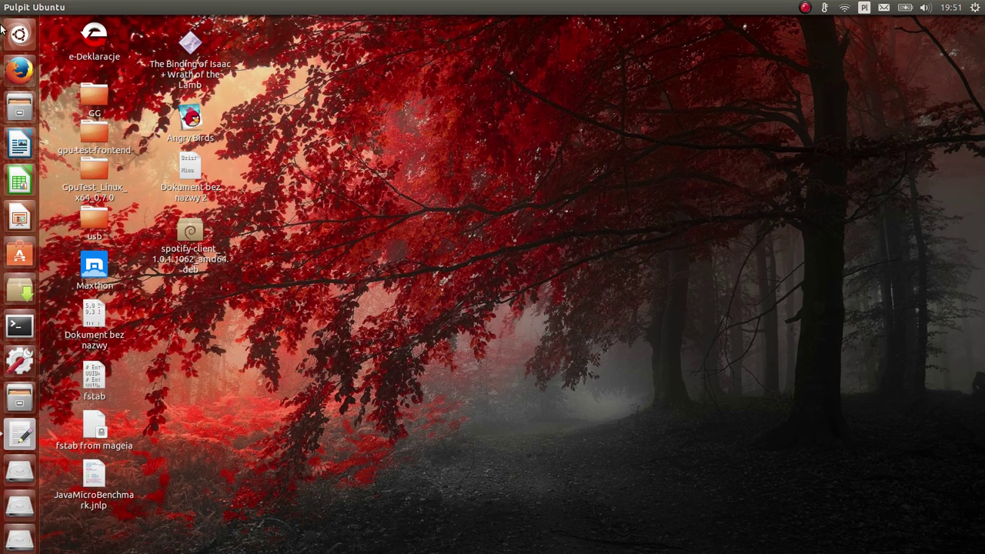
# Search the Ubuntu Dash for spotify and clear the query
pyautogui.press('super')
pyautogui.write('spot')
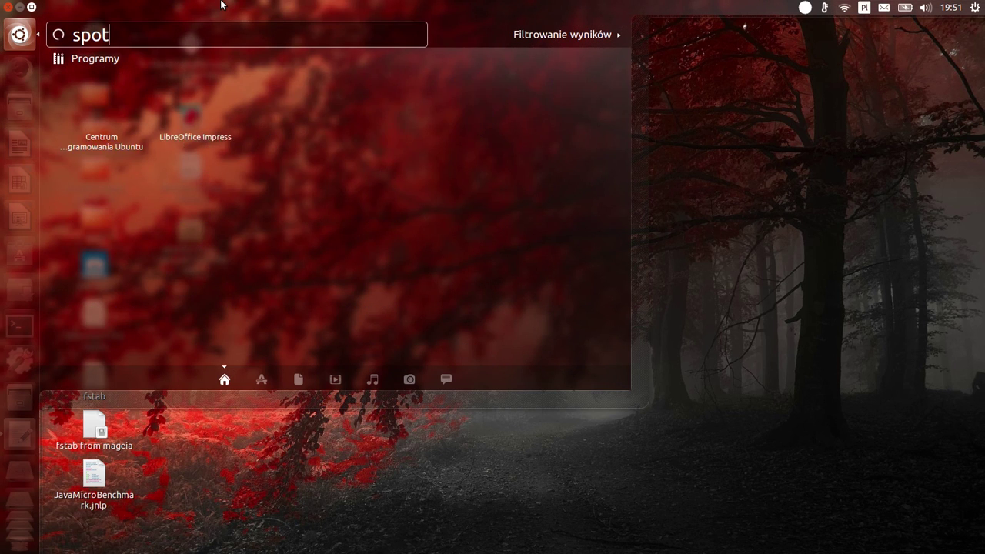
pyautogui.write('ify???/')
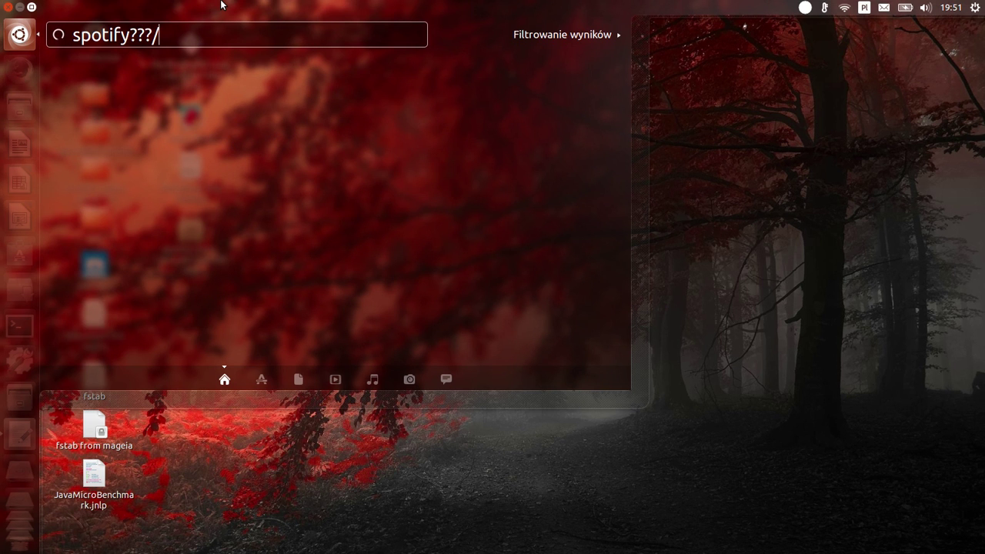
pyautogui.press('BackSpace')
pyautogui.press('BackSpace')
pyautogui.press('BackSpace')
pyautogui.press('BackSpace')
pyautogui.press('BackSpace')
pyautogui.press('BackSpace')
pyautogui.press('BackSpace')
pyautogui.press('BackSpace')
pyautogui.press('BackSpace')
pyautogui.press('BackSpace')
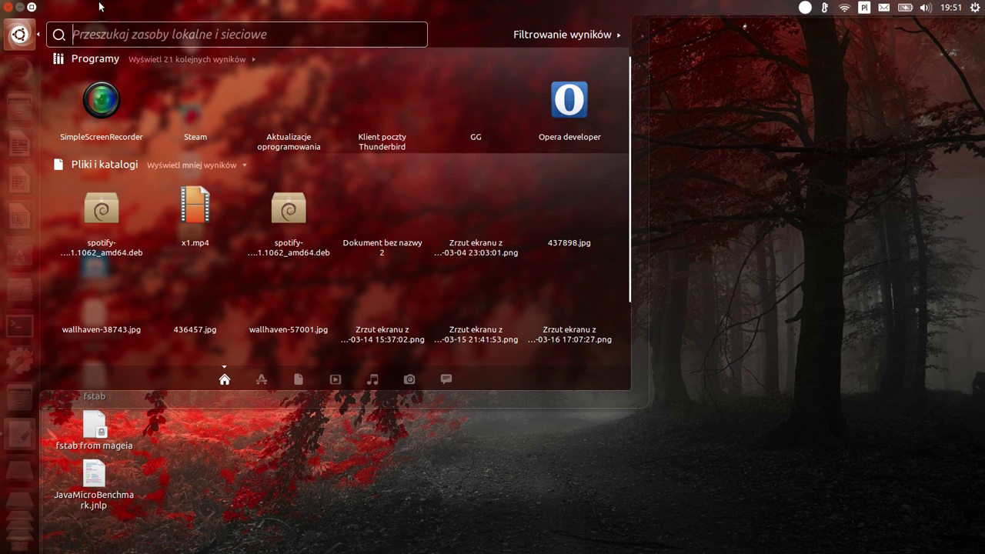
# Open the file manager and go to the /usr/share folder on the computer's file system
pyautogui.click(19, 107)
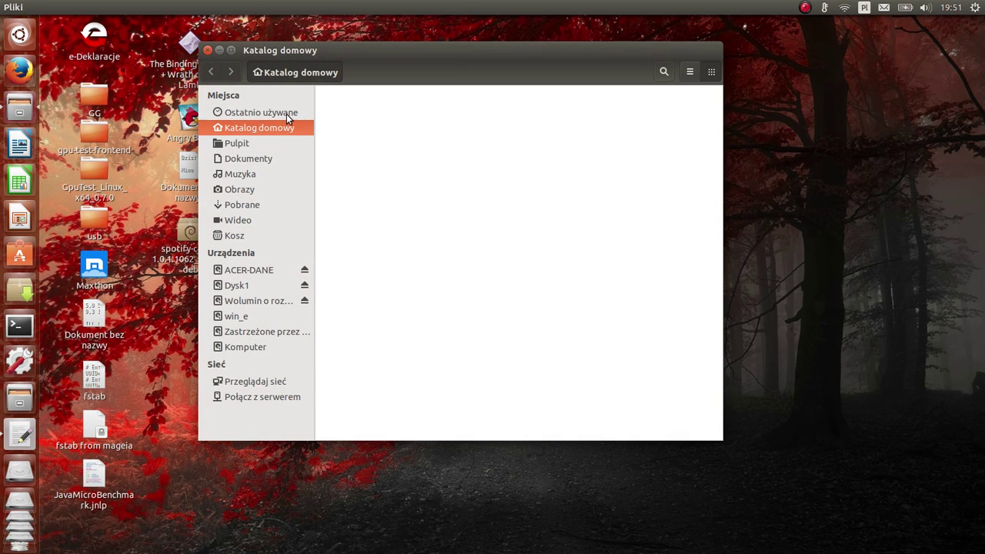
pyautogui.click(250, 347)
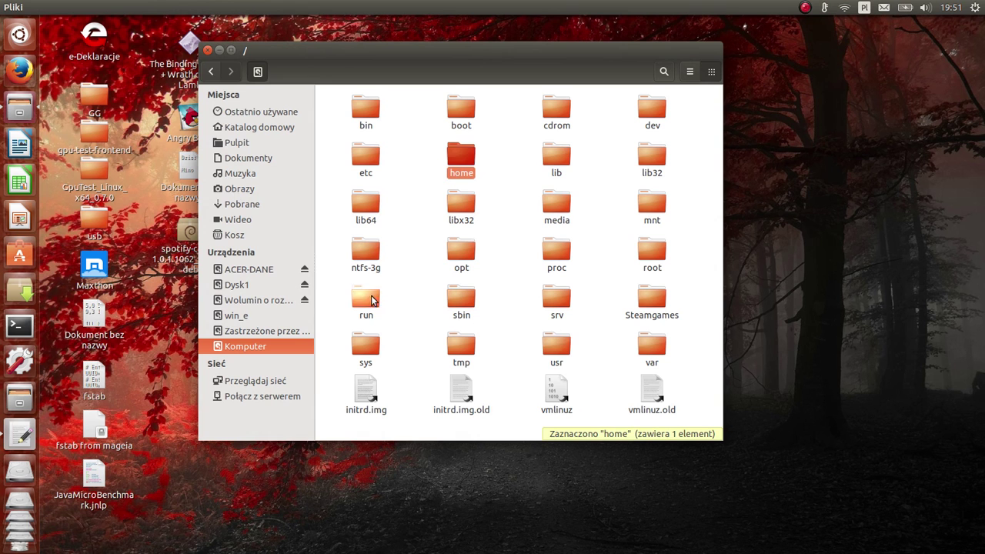
pyautogui.click(552, 346)
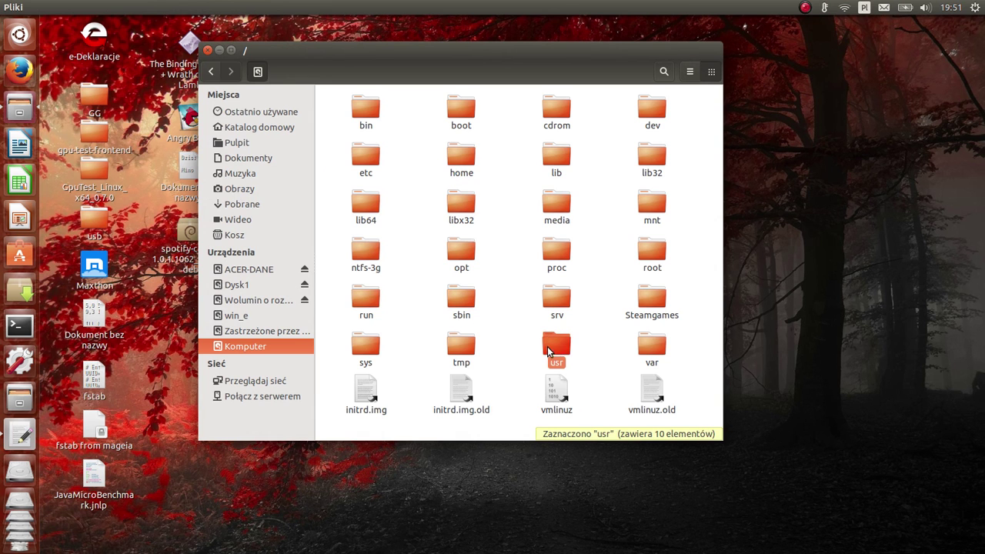
pyautogui.doubleClick(547, 346)
pyautogui.click(365, 207)
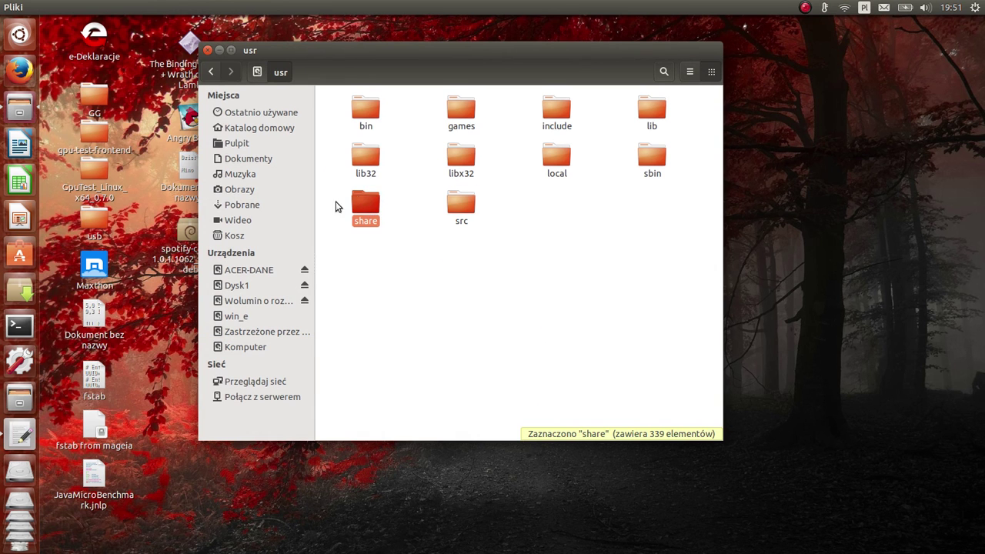
pyautogui.doubleClick(376, 201)
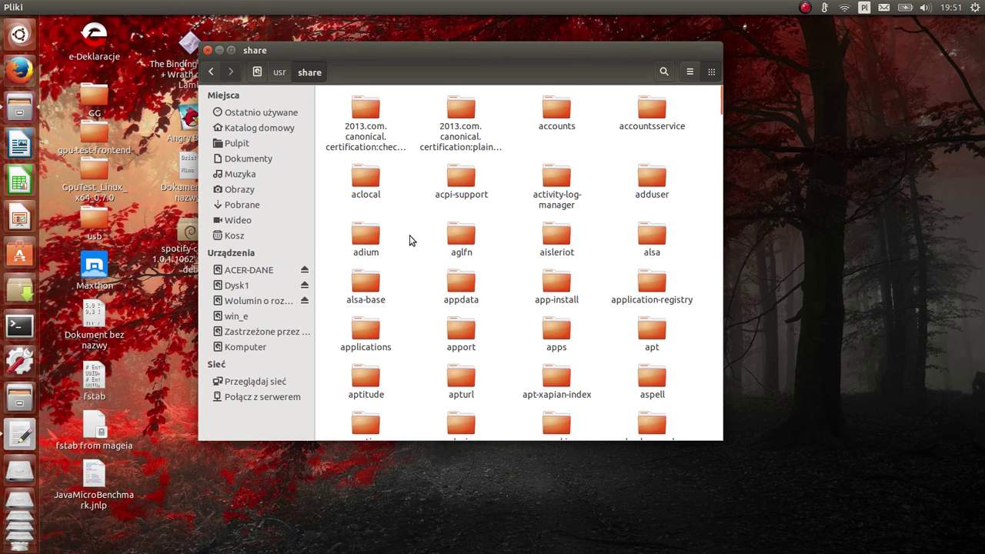
# Find and open the spotify folder inside /usr/share, and launch the Spotify program from it
pyautogui.write('s')
pyautogui.press('Down')
pyautogui.press('Down')
pyautogui.press('Down')
pyautogui.press('Down')
pyautogui.press('Down')
pyautogui.press('Down')
pyautogui.press('Down')
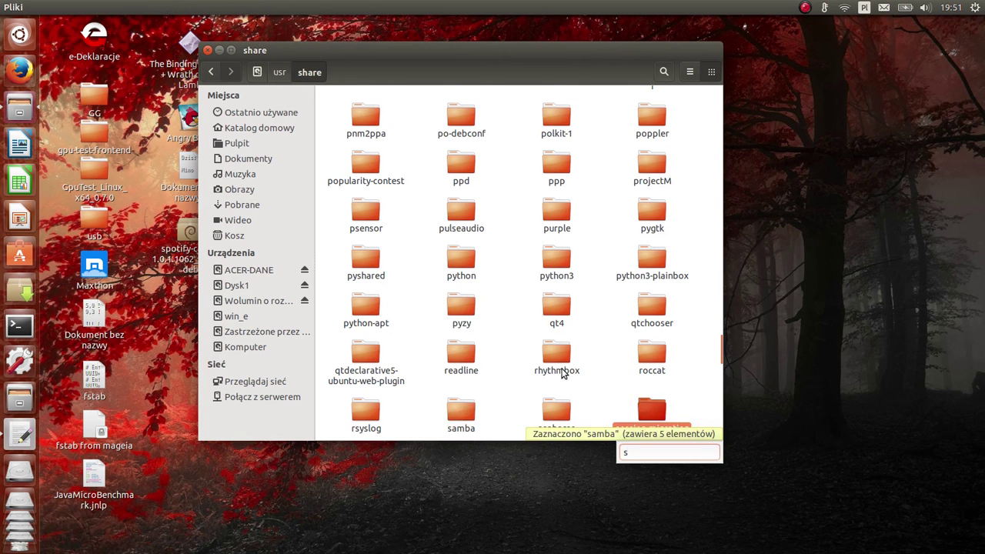
pyautogui.press('Down')
pyautogui.press('Down')
pyautogui.press('Down')
pyautogui.press('Down')
pyautogui.press('Down')
pyautogui.press('Down')
pyautogui.press('Down')
pyautogui.press('Down')
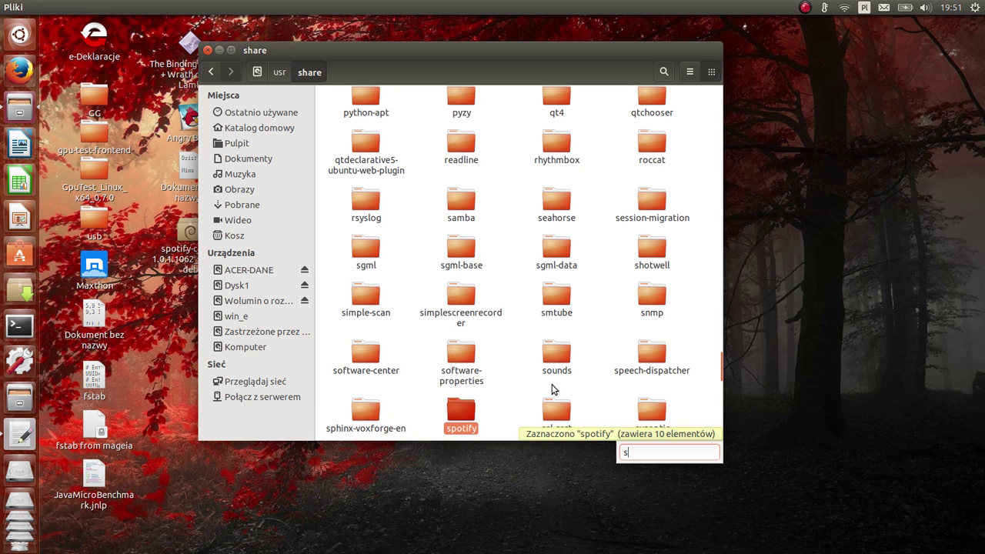
pyautogui.doubleClick(470, 418)
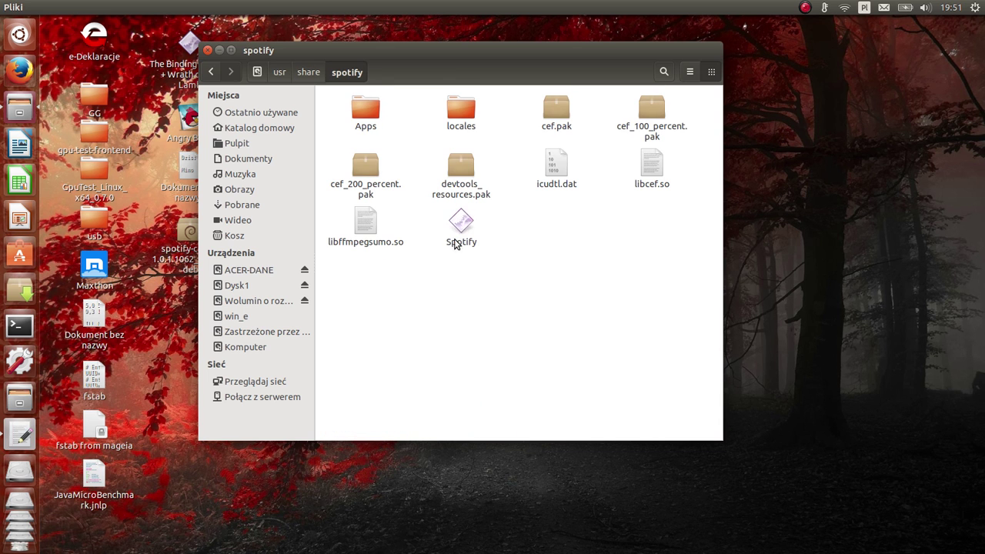
pyautogui.click(462, 224)
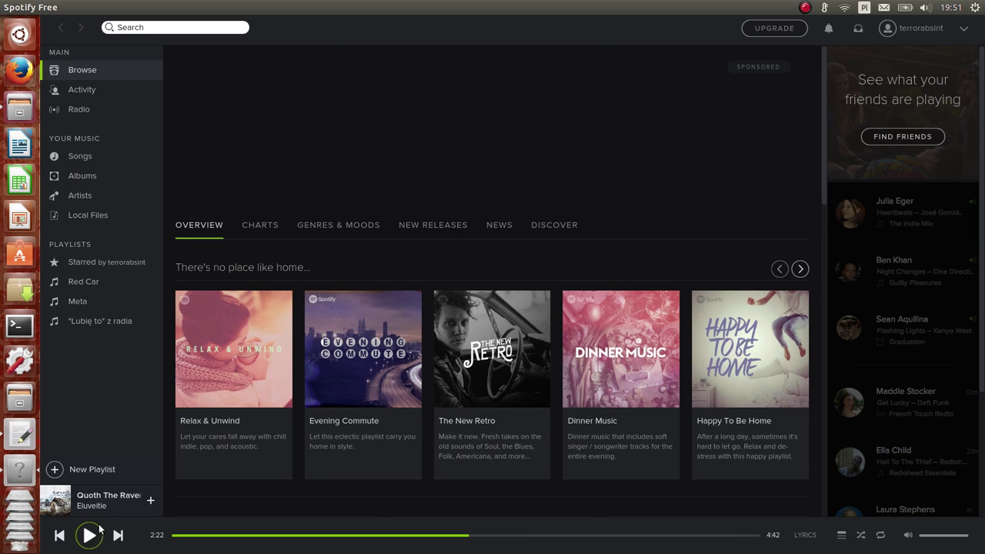
# Play the song Red Car from the Red Car playlist and seek forward to about 0:53 and on to about its midpoint
pyautogui.click(85, 283)
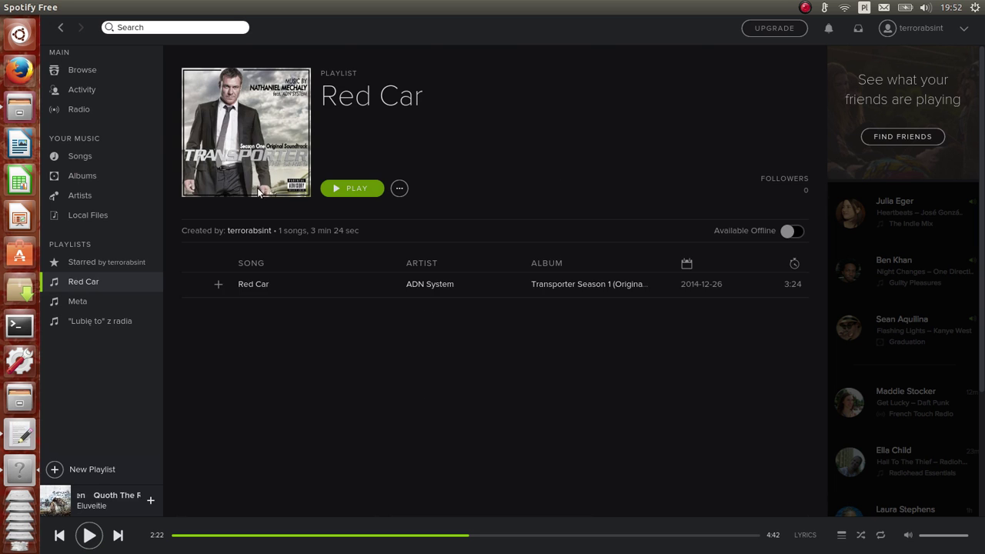
pyautogui.click(195, 283)
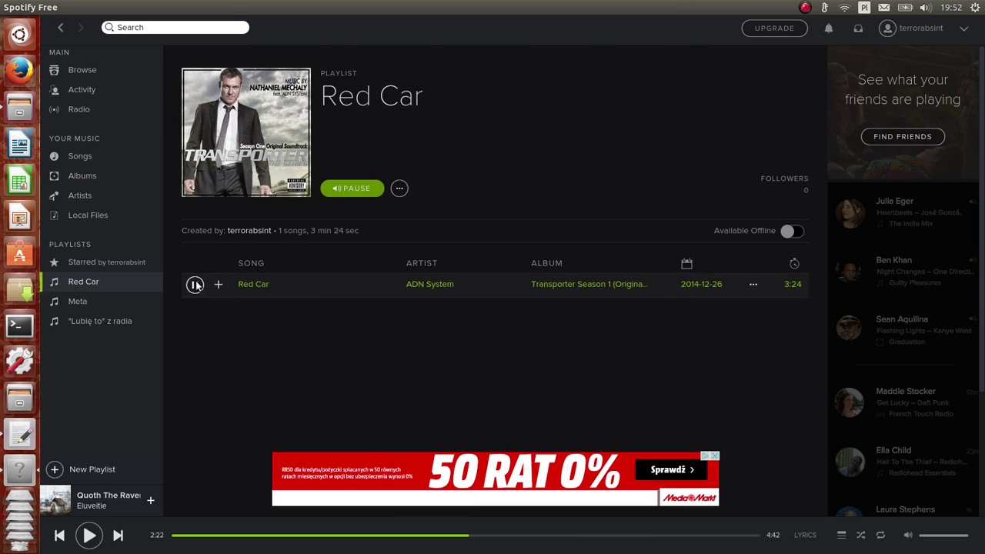
pyautogui.click(319, 535)
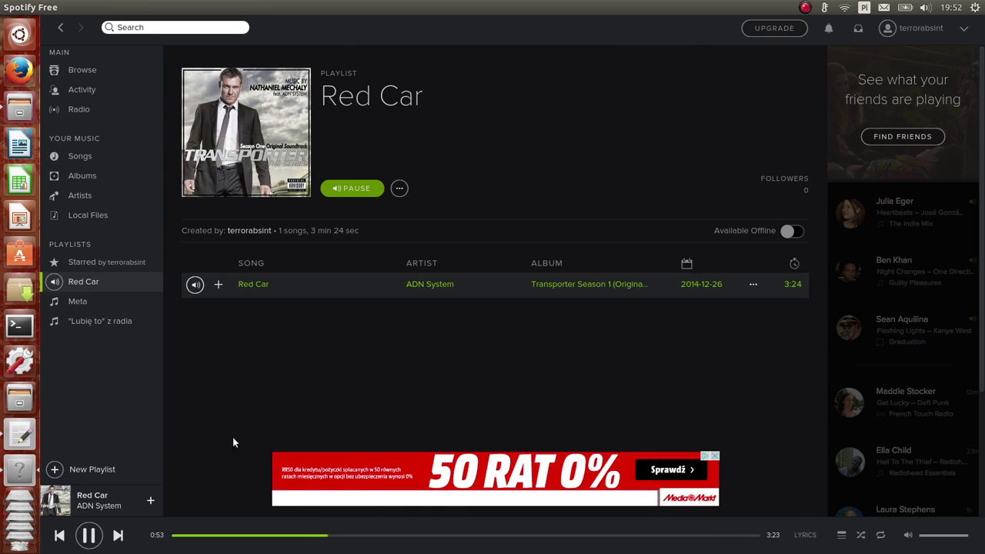
pyautogui.click(462, 535)
# View the Meta playlist, rewind the playing track to about 0:46 and play Generation Disgrace from the Songs list
pyautogui.click(78, 301)
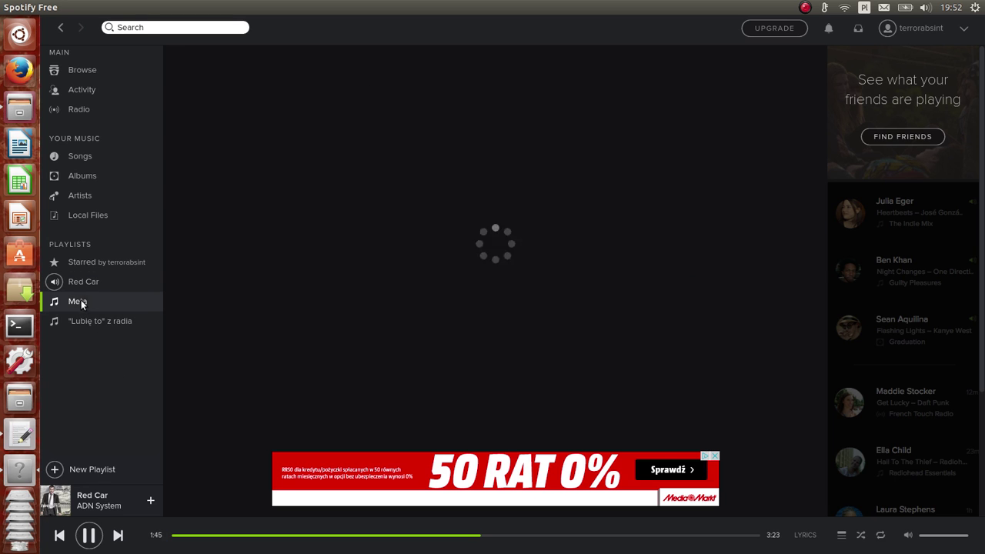
pyautogui.click(86, 90)
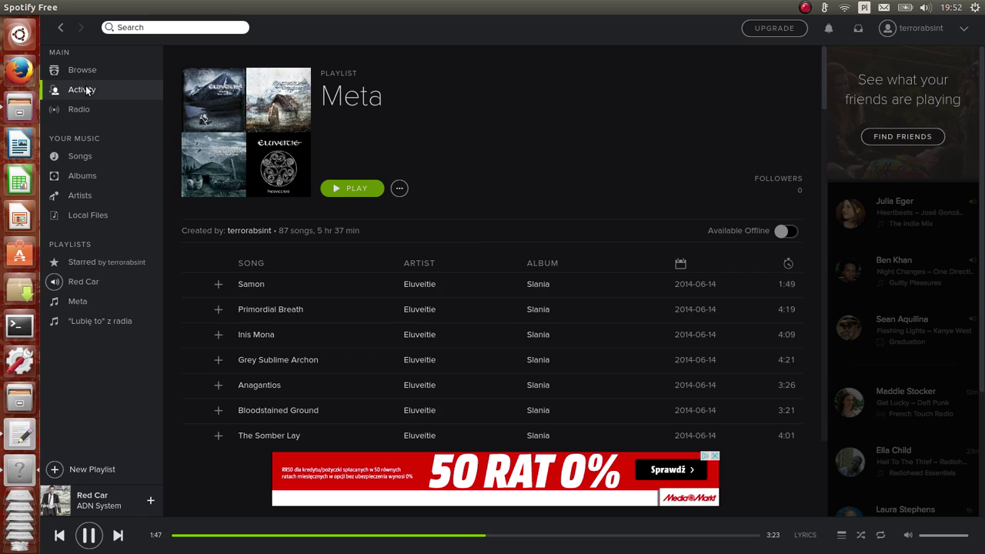
pyautogui.click(79, 156)
pyautogui.click(306, 534)
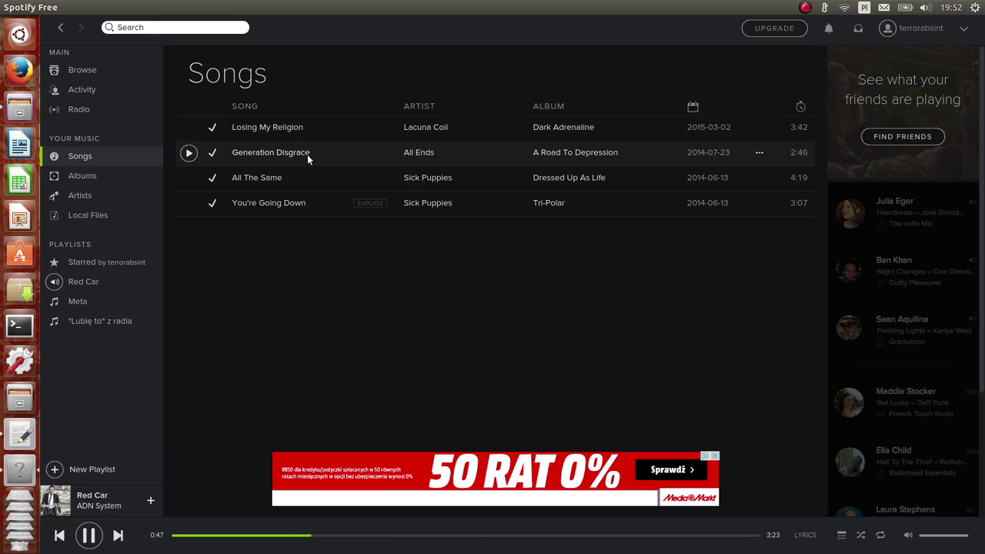
pyautogui.click(192, 153)
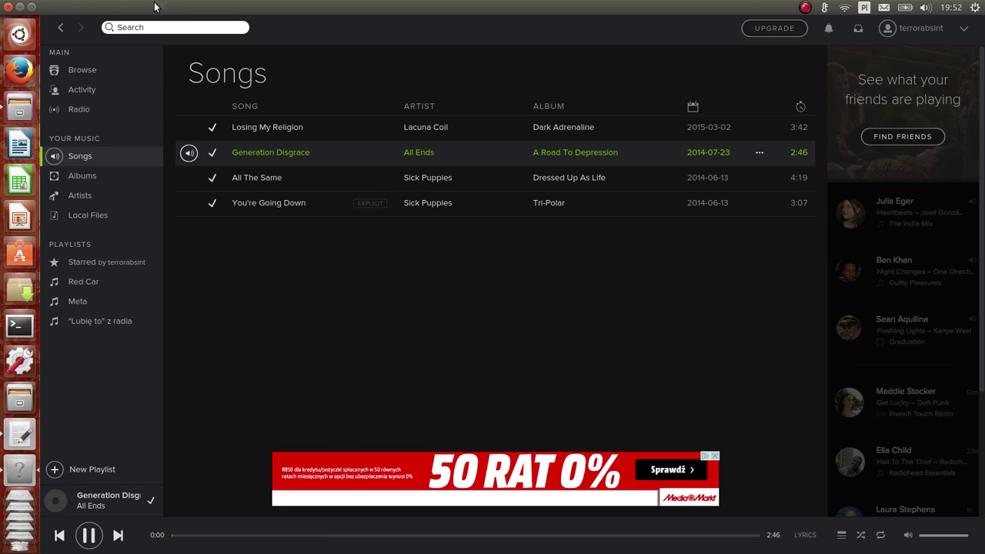
# Look through the saved albums, the Starred, Red Car and Meta playlists, and the Radio page
pyautogui.click(80, 177)
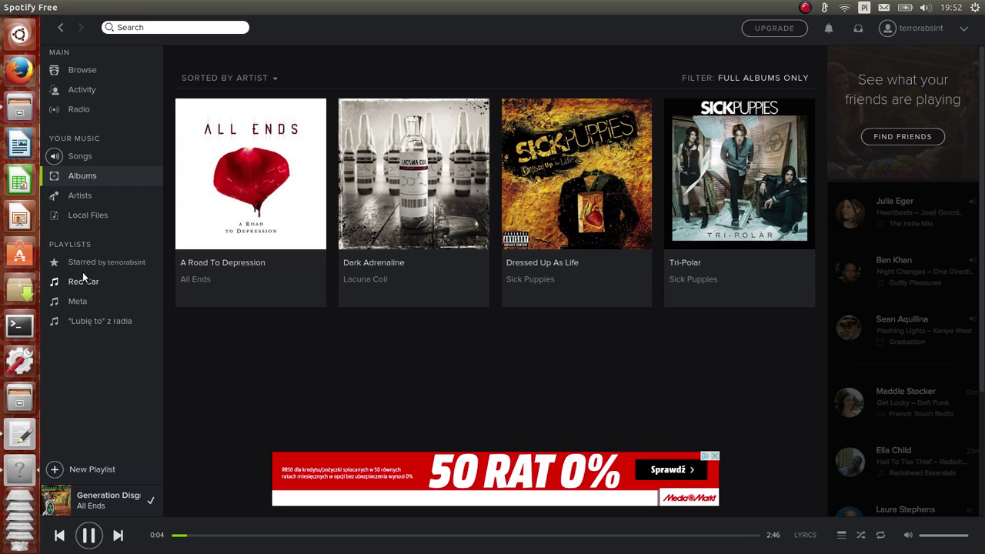
pyautogui.click(90, 262)
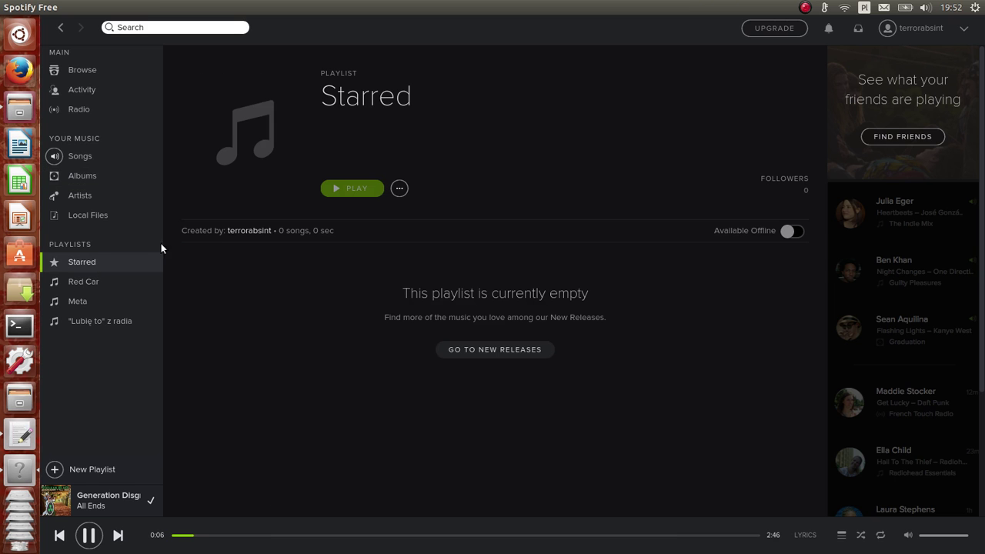
pyautogui.click(84, 280)
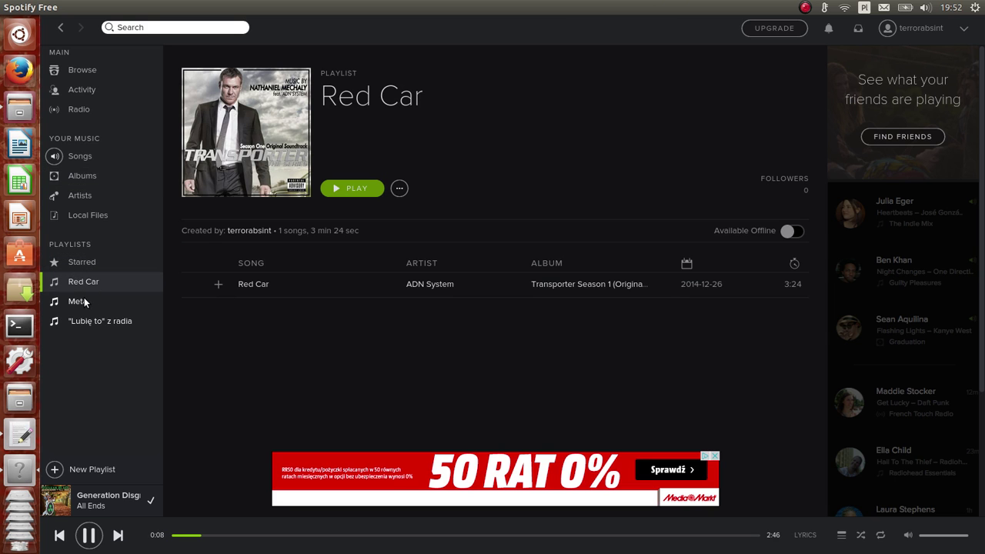
pyautogui.click(79, 301)
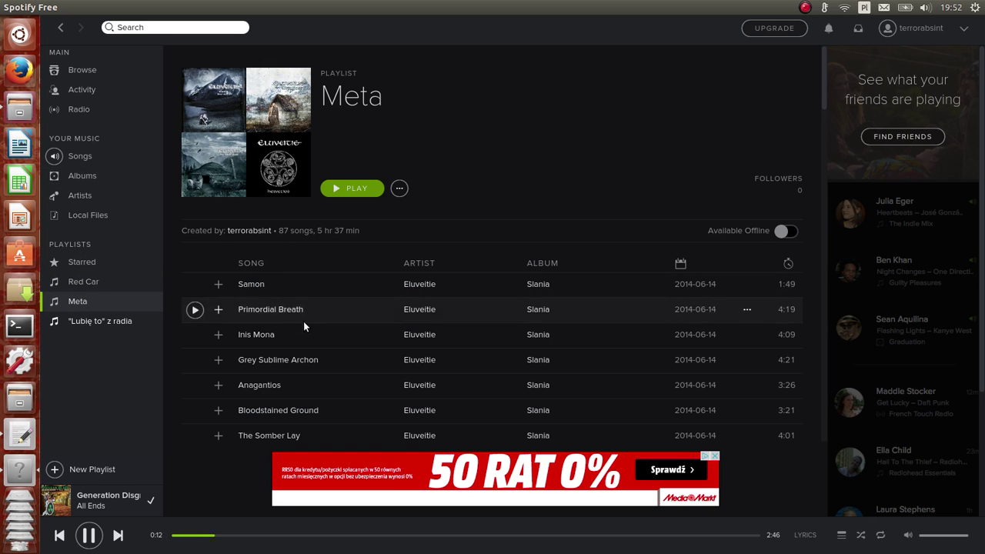
pyautogui.click(310, 372)
pyautogui.scroll(-3, 324, 390)
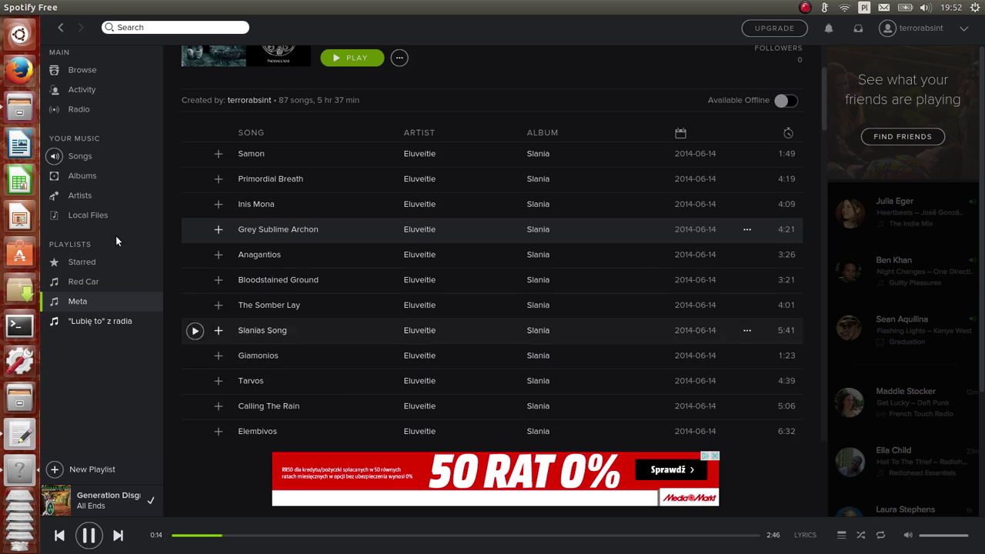
pyautogui.click(80, 109)
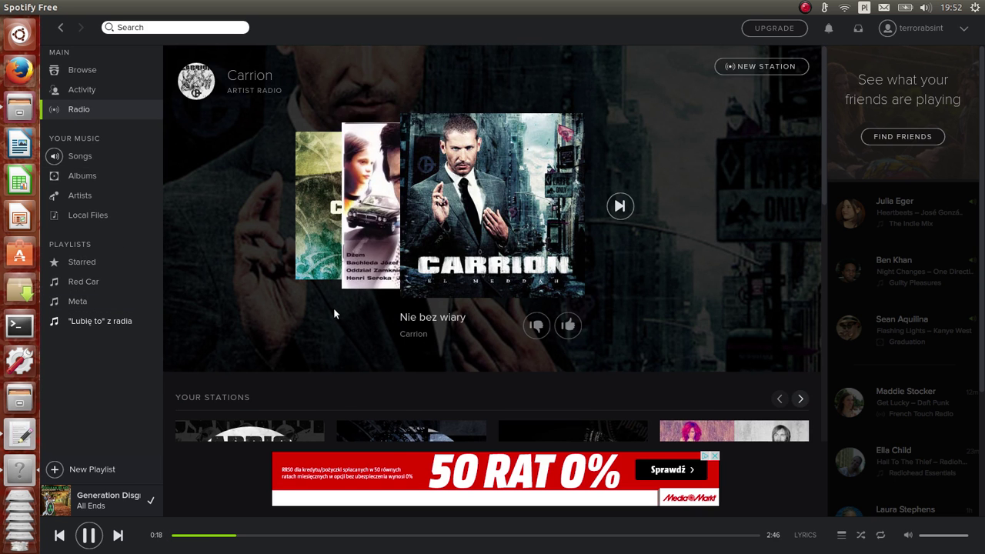
# Start the Entwine artist station from the list of saved radio stations
pyautogui.scroll(-3, 332, 307)
pyautogui.scroll(-4, 323, 331)
pyautogui.scroll(-4, 302, 347)
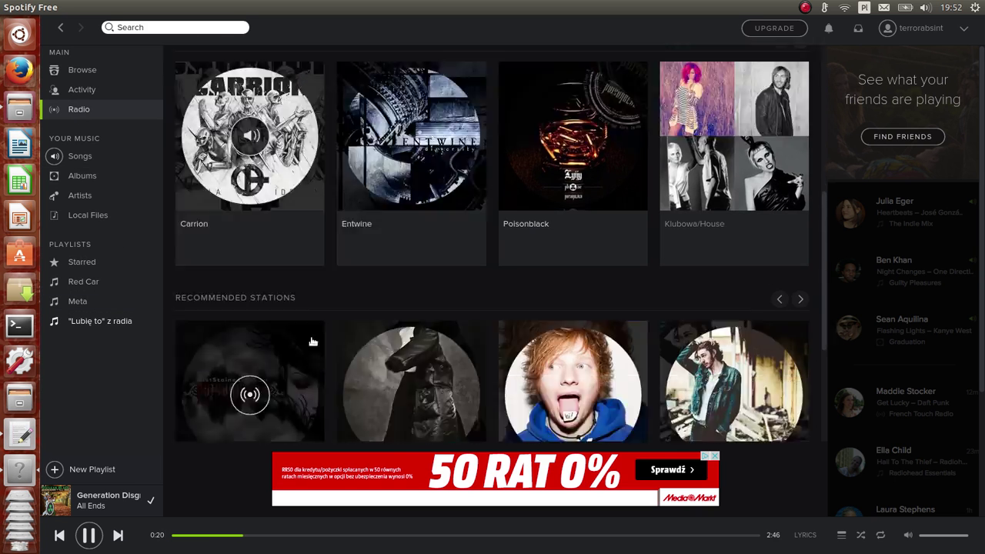
pyautogui.click(383, 281)
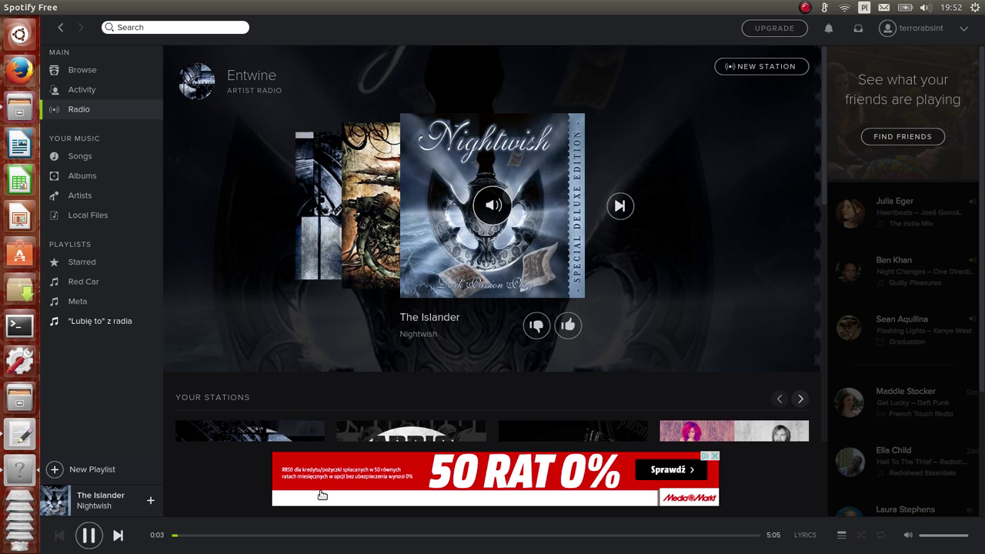
# Skip through the Entwine station to Someone To Blame, seeking forward within The Islander and The Last Of Us on the way
pyautogui.click(224, 535)
pyautogui.click(620, 206)
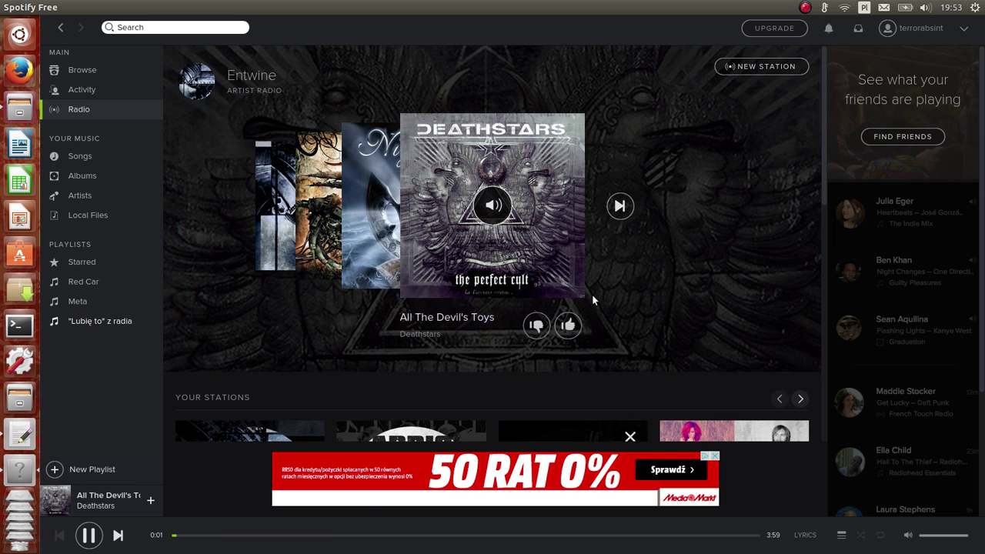
pyautogui.click(620, 205)
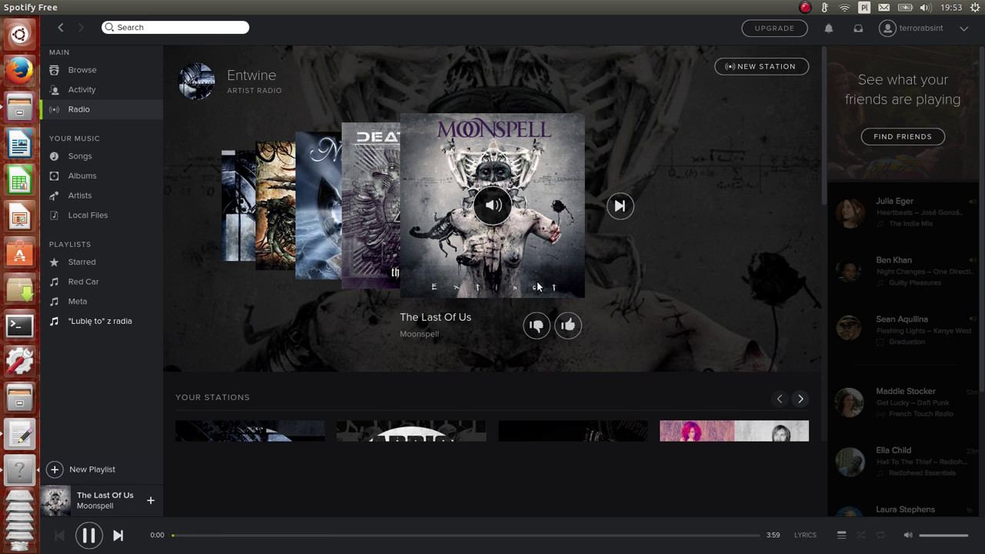
pyautogui.click(297, 535)
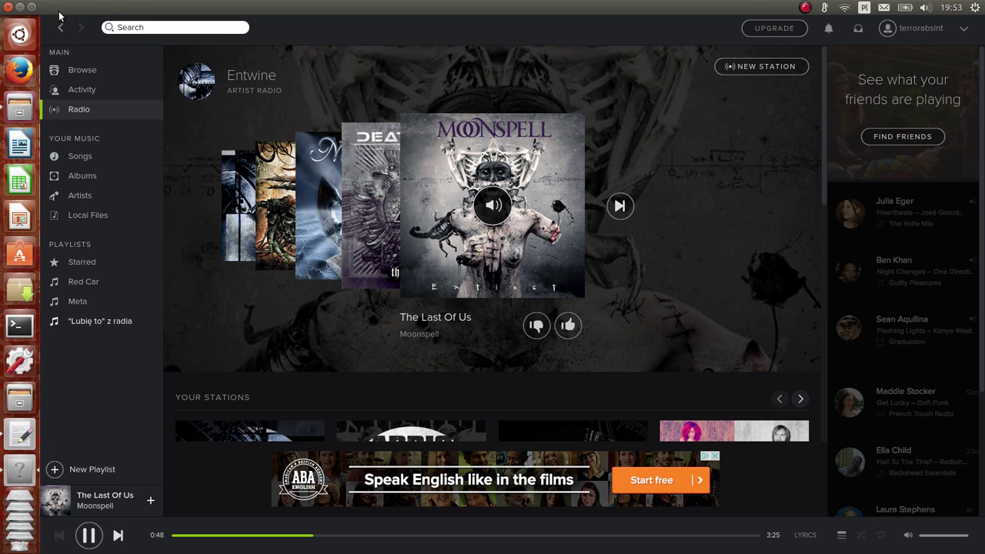
pyautogui.click(621, 206)
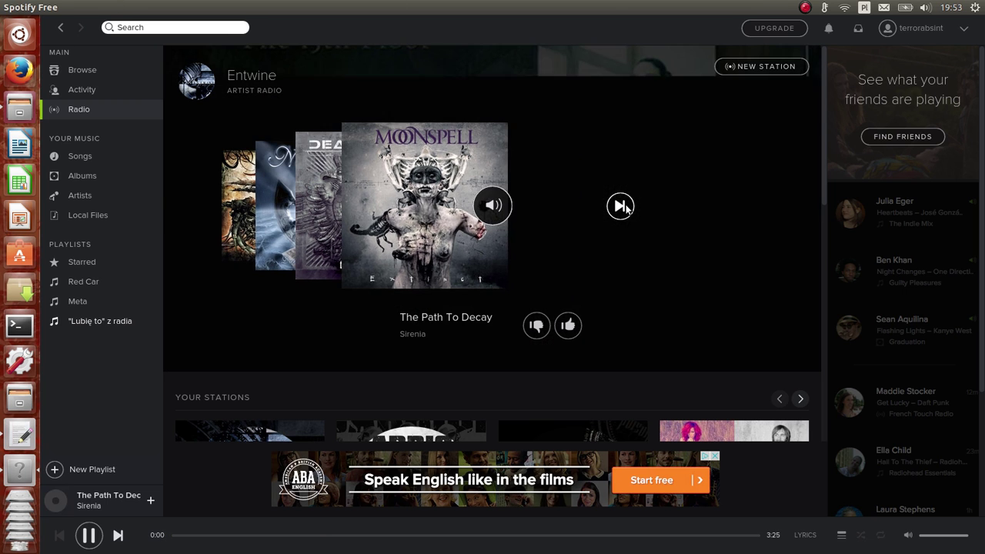
pyautogui.click(626, 208)
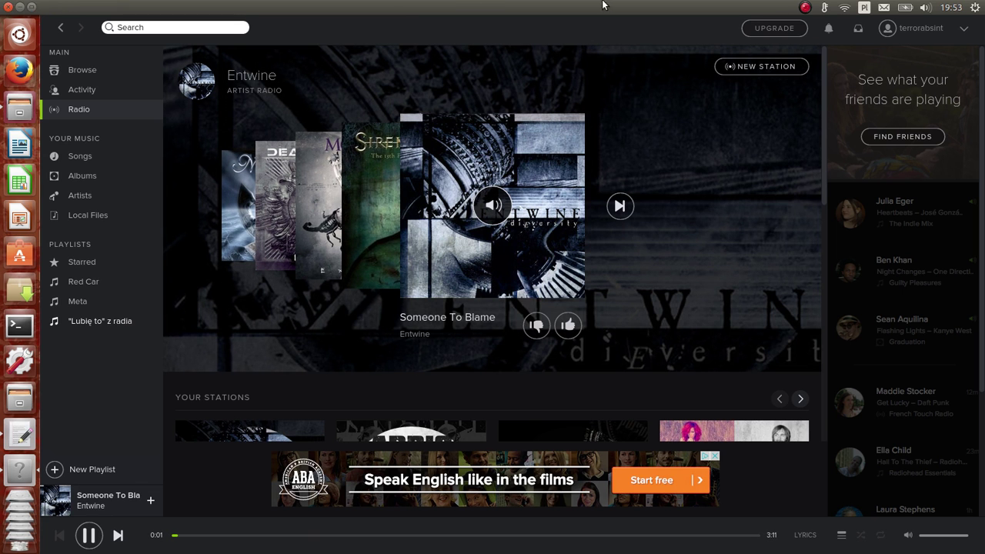
# View the user profile page, open the settings and look at the available interface languages without changing the selection
pyautogui.click(910, 31)
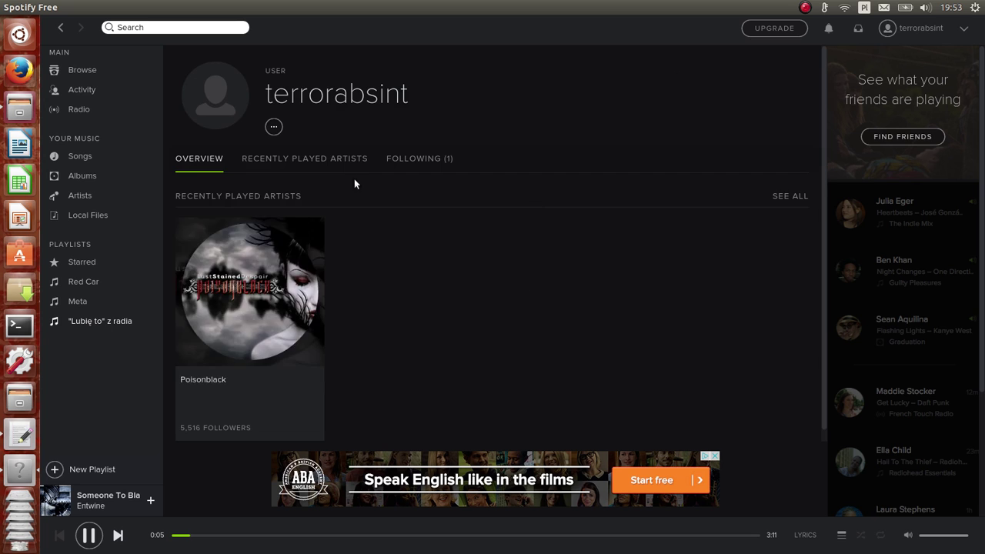
pyautogui.click(963, 28)
pyautogui.click(922, 147)
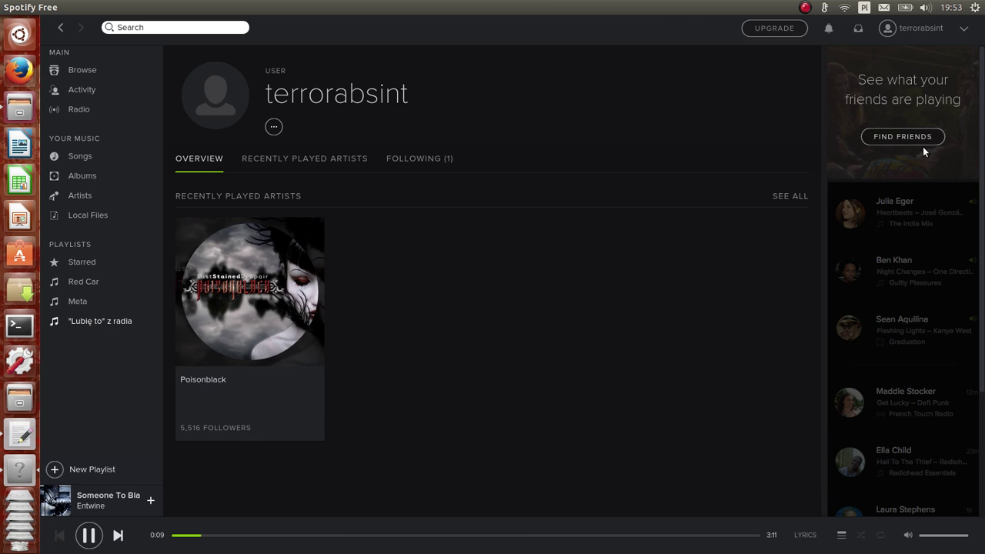
pyautogui.click(555, 269)
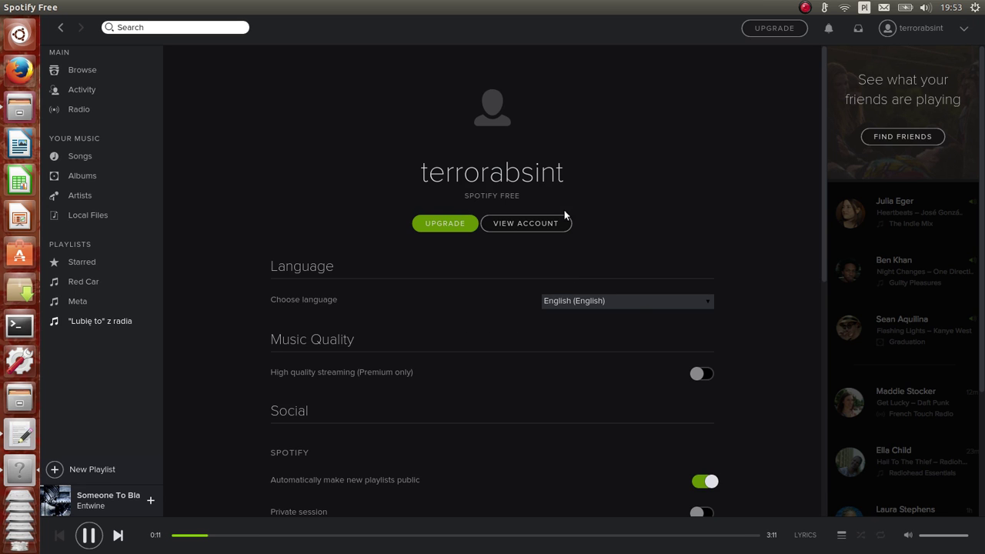
pyautogui.click(626, 302)
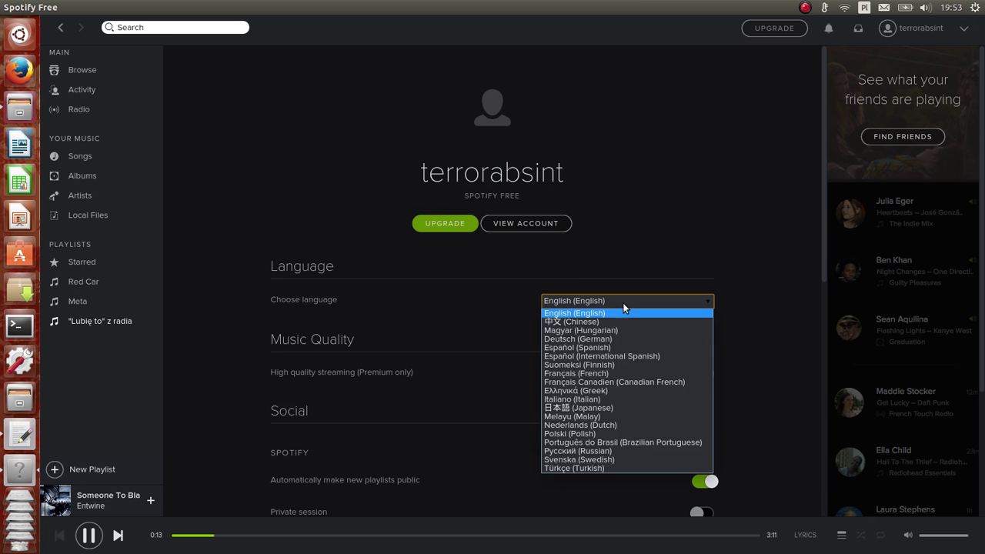
pyautogui.click(361, 327)
# Seek the playing track to about 0:36 and show the advanced settings, reviewing the options down to the proxy section
pyautogui.scroll(-2, 369, 338)
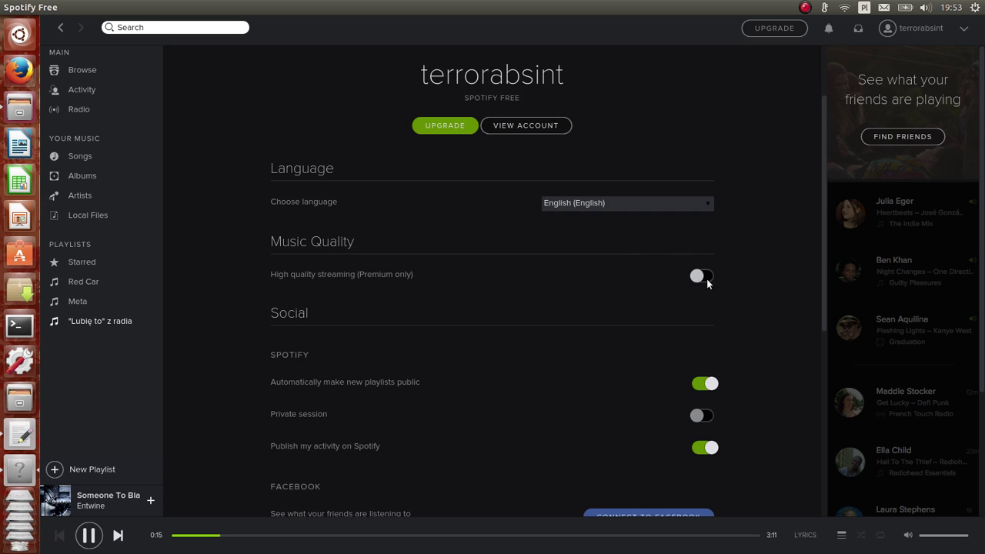
pyautogui.scroll(-5, 348, 355)
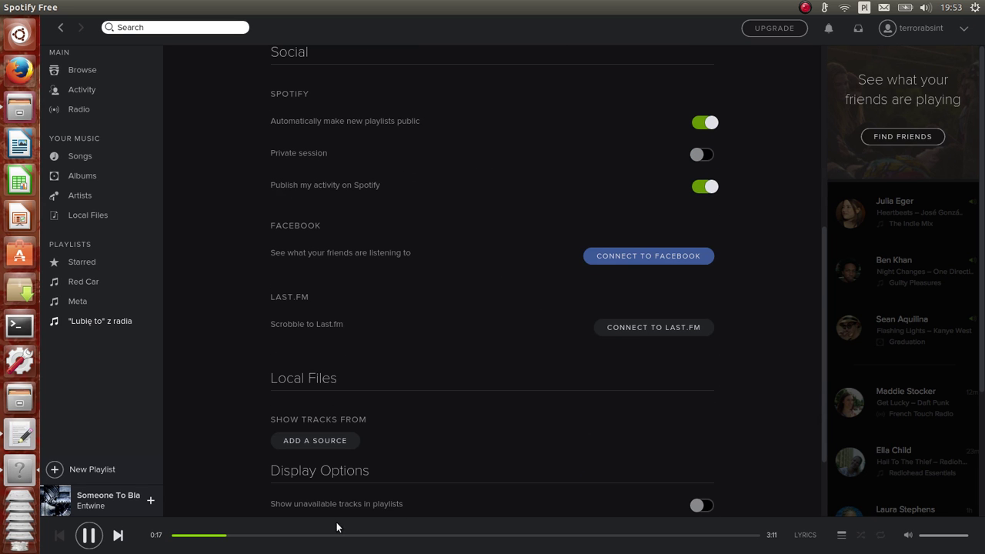
pyautogui.click(283, 534)
pyautogui.scroll(-2, 257, 339)
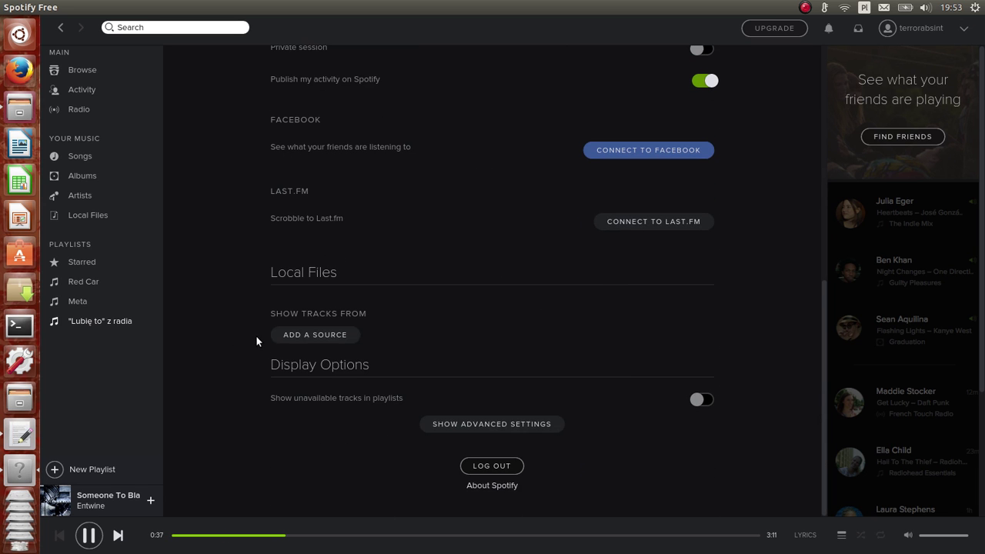
pyautogui.click(494, 423)
pyautogui.scroll(-5, 256, 389)
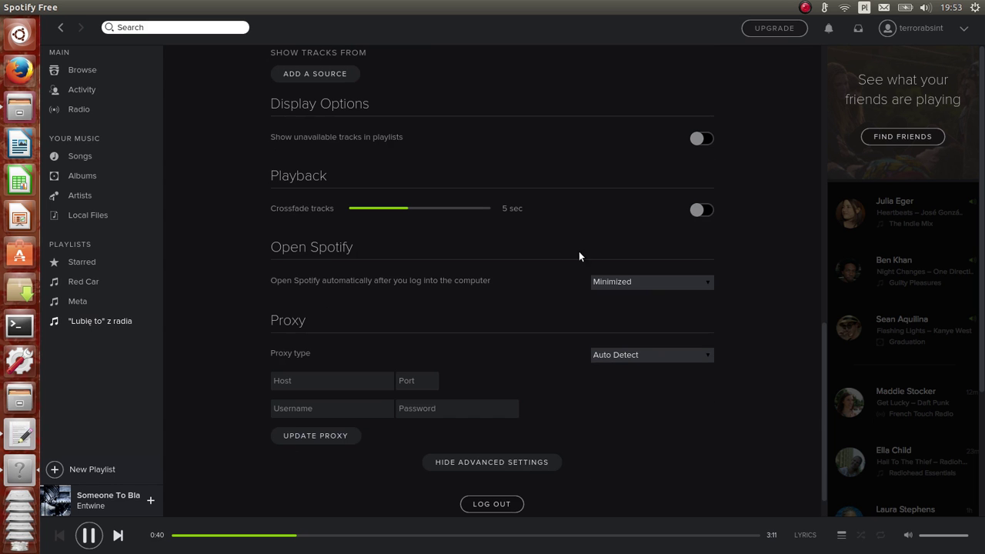
pyautogui.scroll(-1, 483, 462)
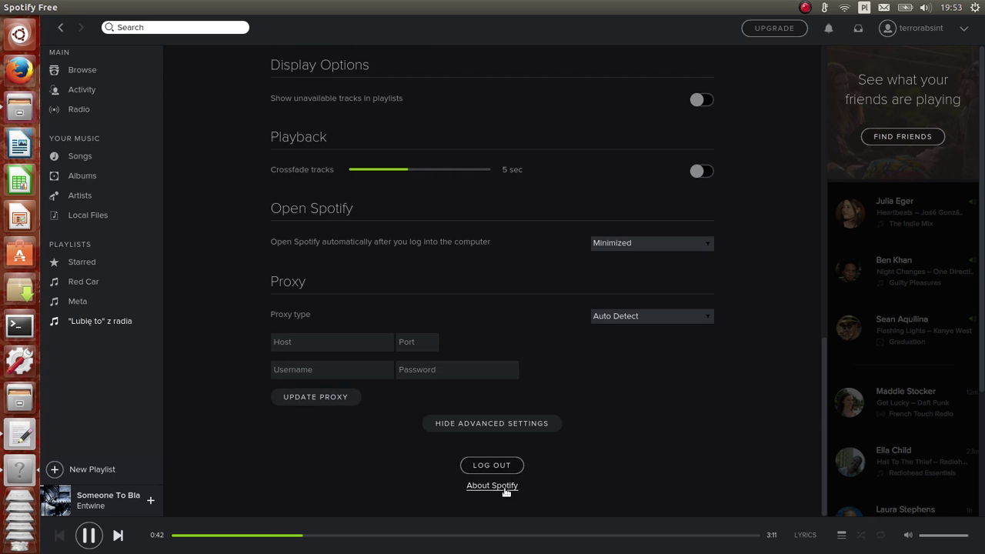
# View the About Spotify information, highlight the version number and close the dialog
pyautogui.click(504, 487)
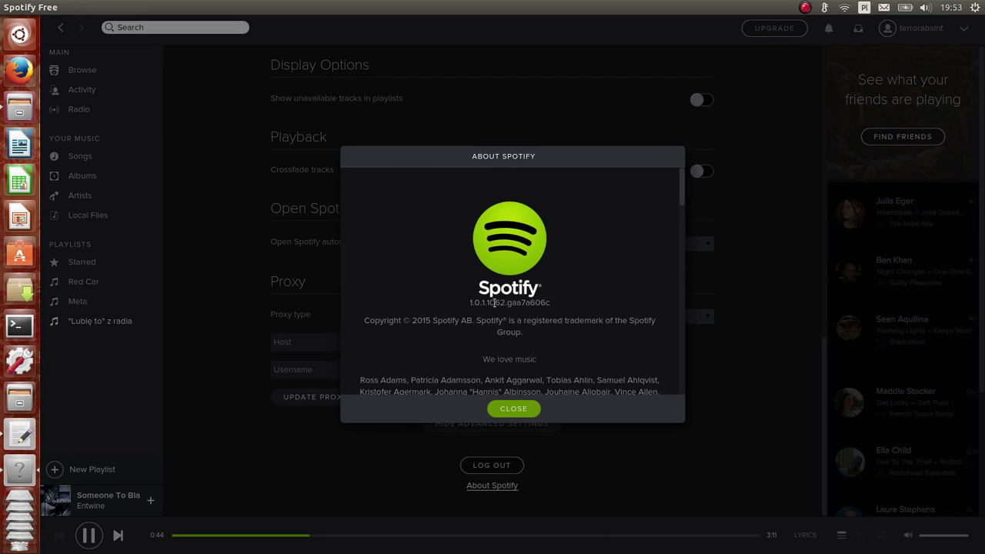
pyautogui.moveTo(470, 300); pyautogui.dragTo(584, 306)
pyautogui.click(516, 410)
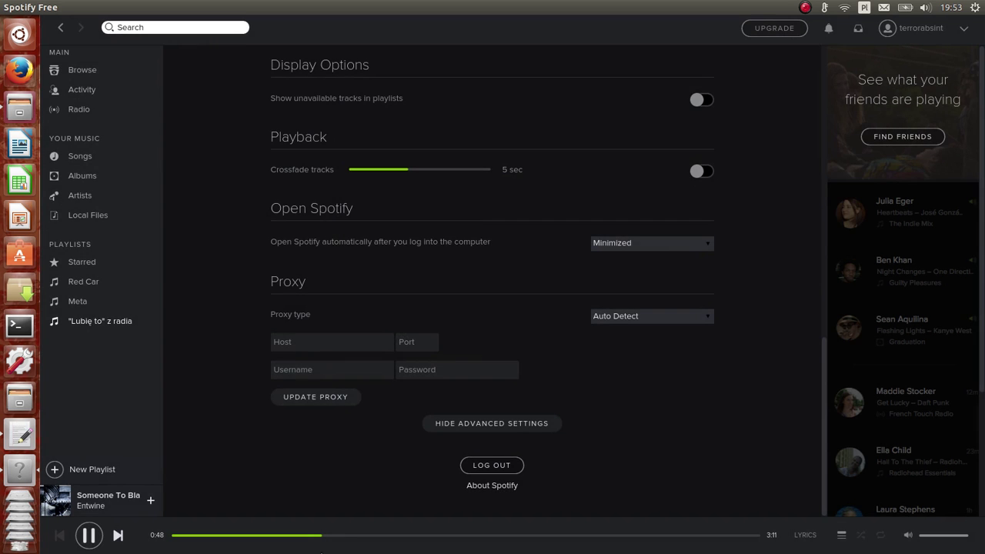
pyautogui.scroll(5, 698, 150)
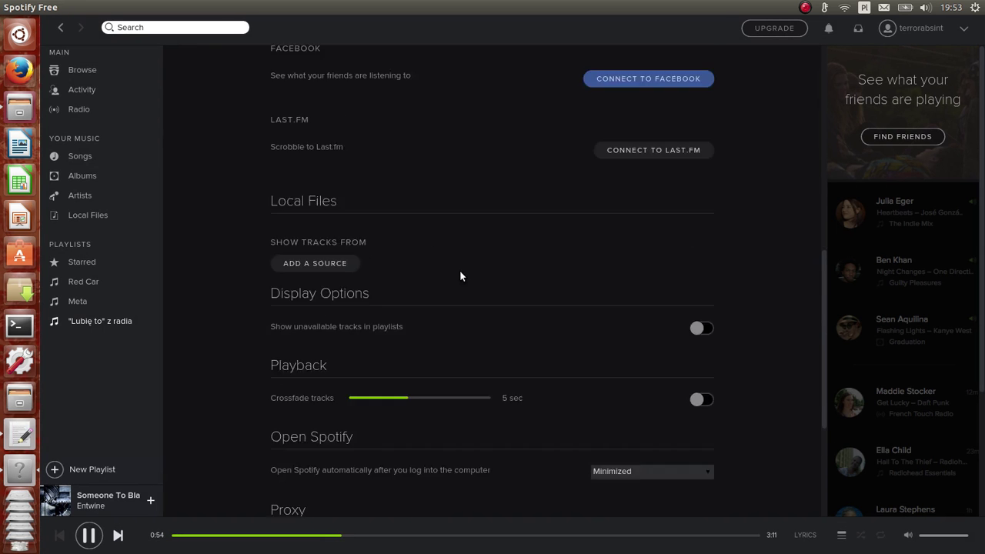
pyautogui.scroll(1, 460, 270)
# Open the account page and the feedback survey in the browser and close both of their tabs
pyautogui.click(963, 28)
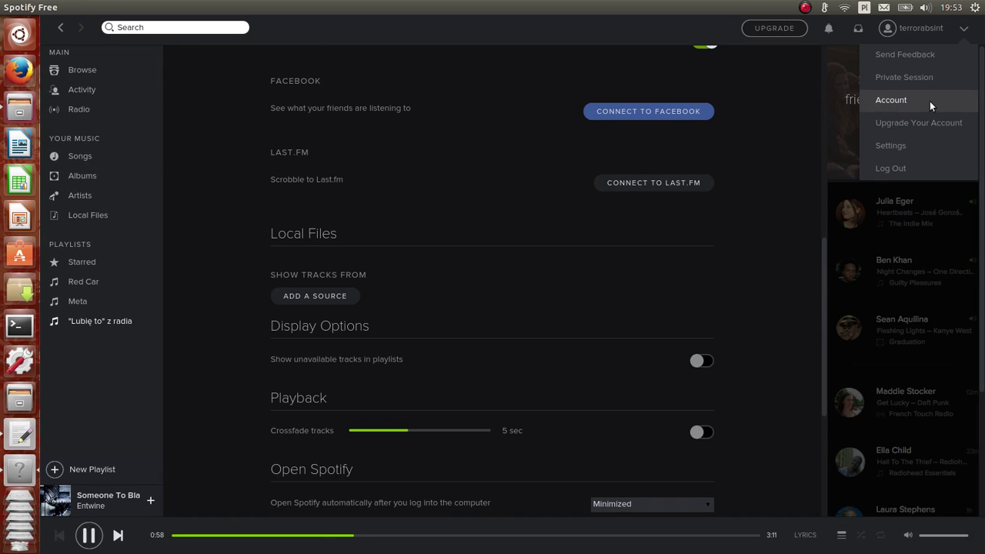
pyautogui.click(929, 101)
pyautogui.click(963, 29)
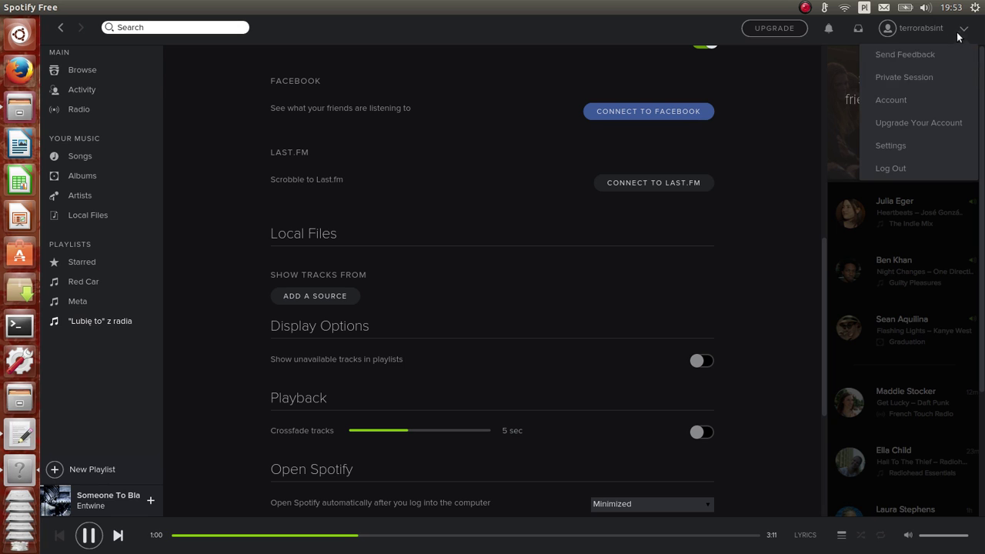
pyautogui.click(915, 56)
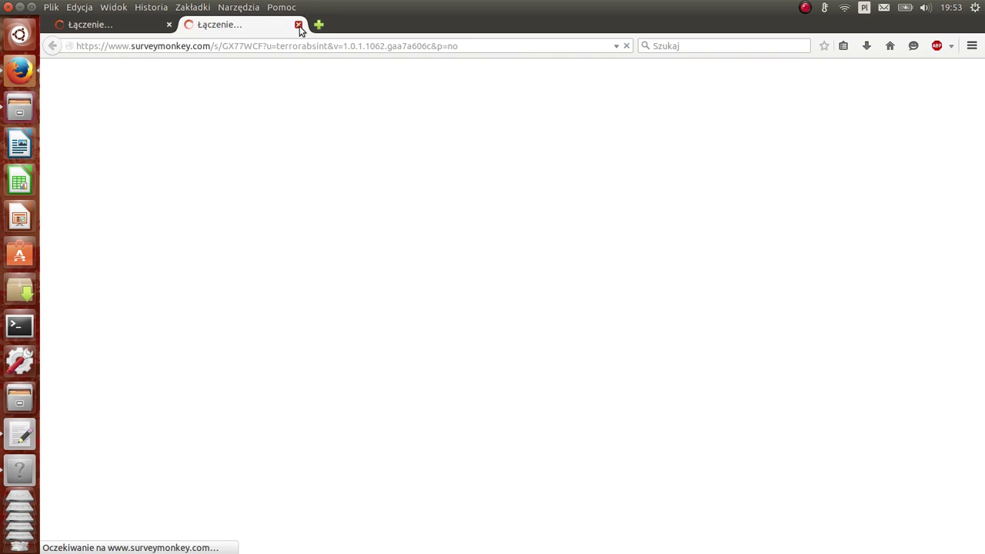
pyautogui.click(299, 24)
pyautogui.click(169, 24)
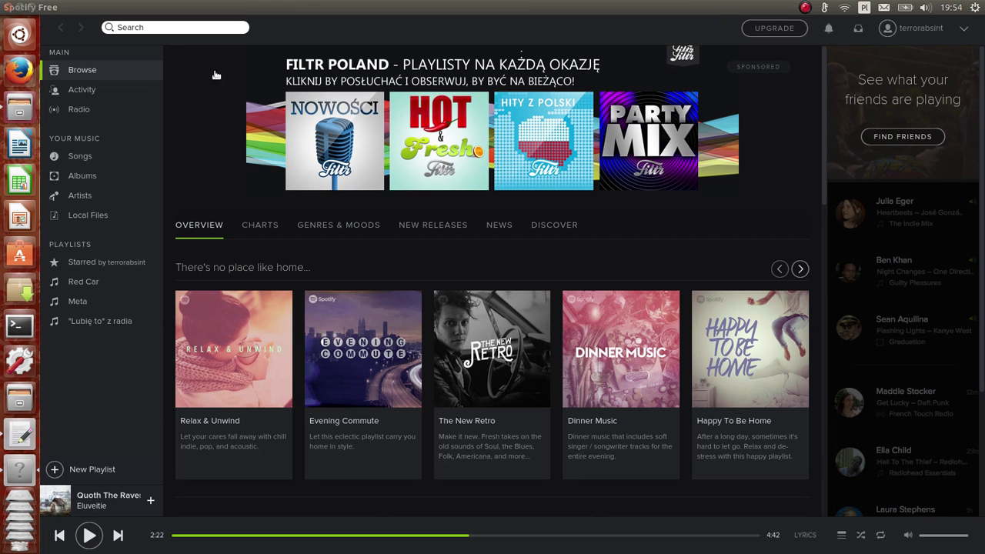
# Return to the Radio page and skip ahead in the Entwine station to Silver Bride
pyautogui.click(100, 111)
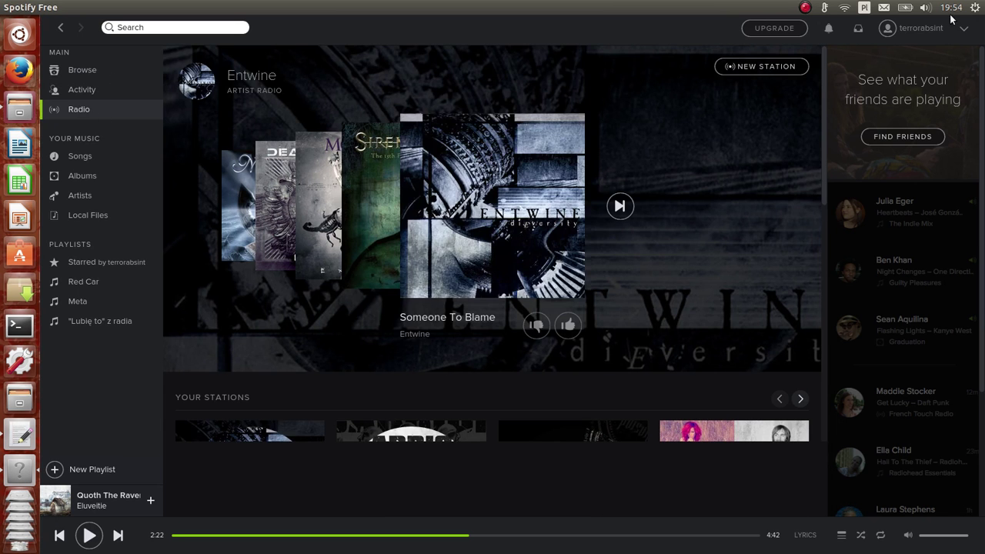
pyautogui.scroll(-1, 386, 280)
pyautogui.click(620, 174)
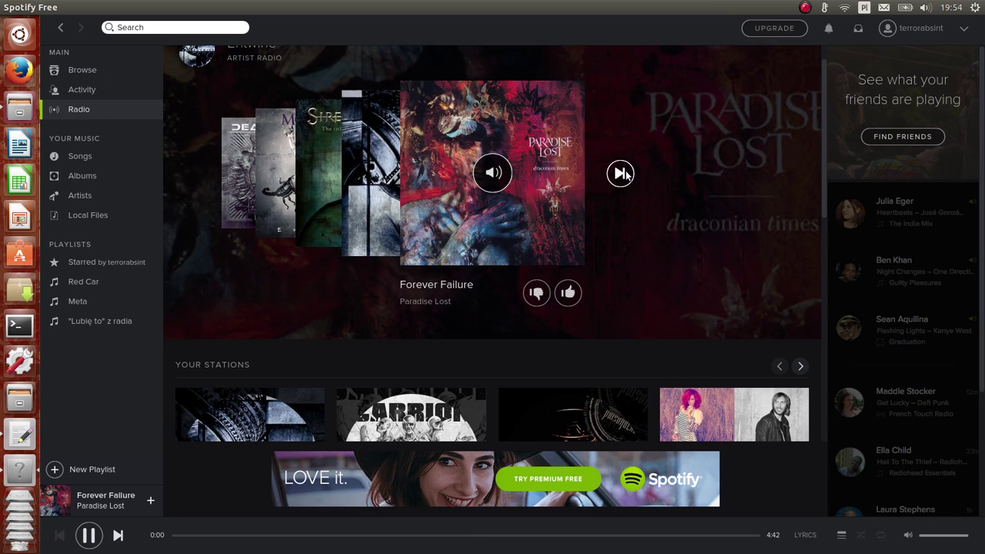
pyautogui.click(622, 174)
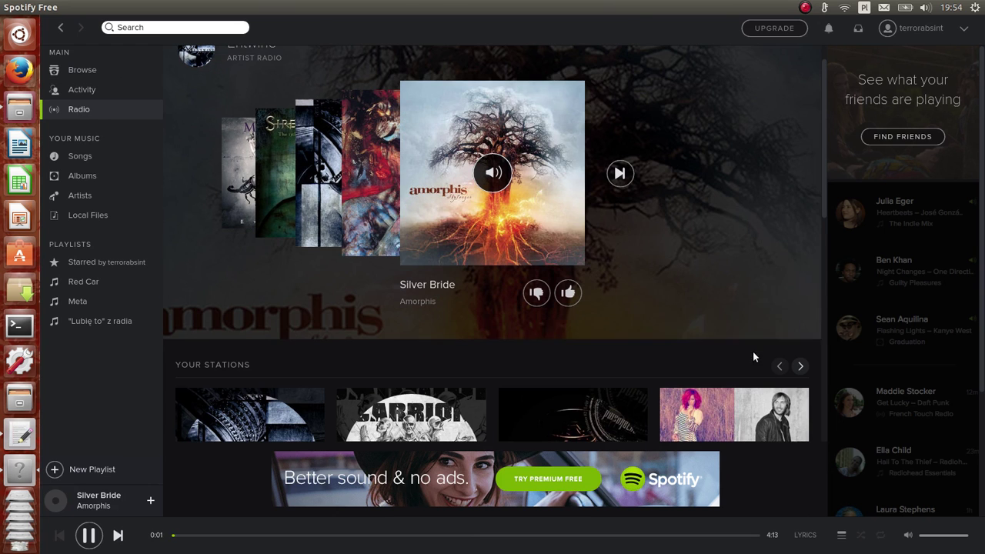
pyautogui.scroll(1, 753, 354)
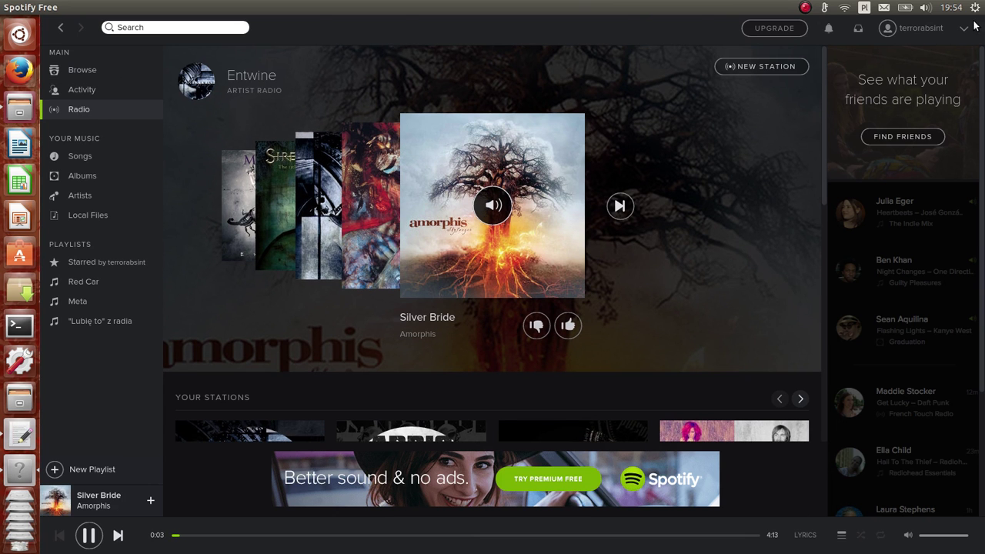
# Skip further through the Entwine station to Silent Waters and seek it forward to about 1:00
pyautogui.click(620, 206)
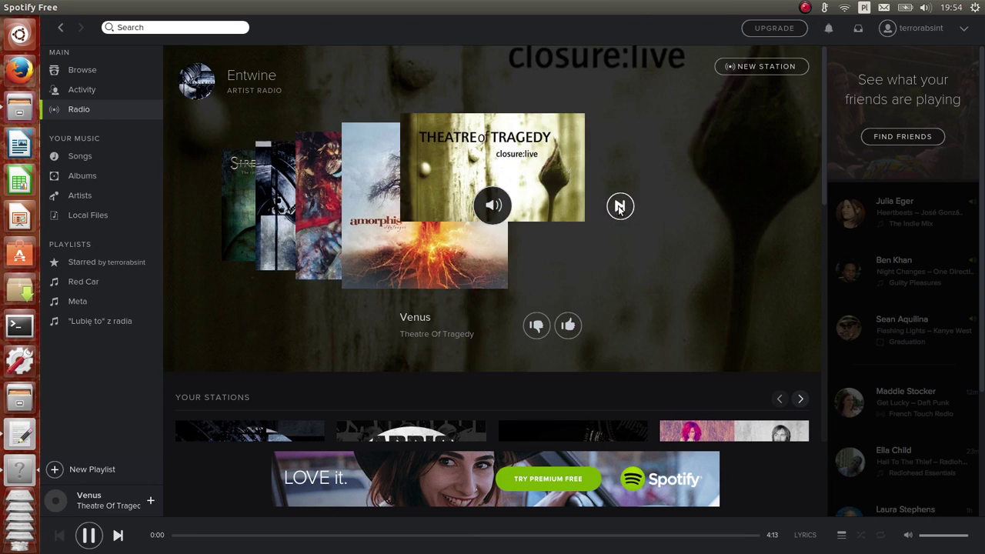
pyautogui.click(620, 206)
pyautogui.click(618, 206)
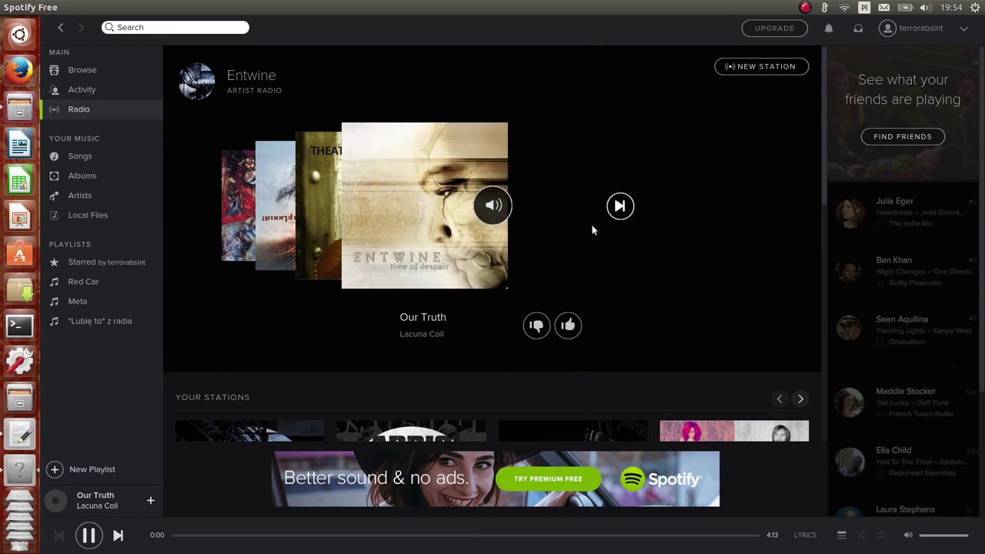
pyautogui.click(610, 206)
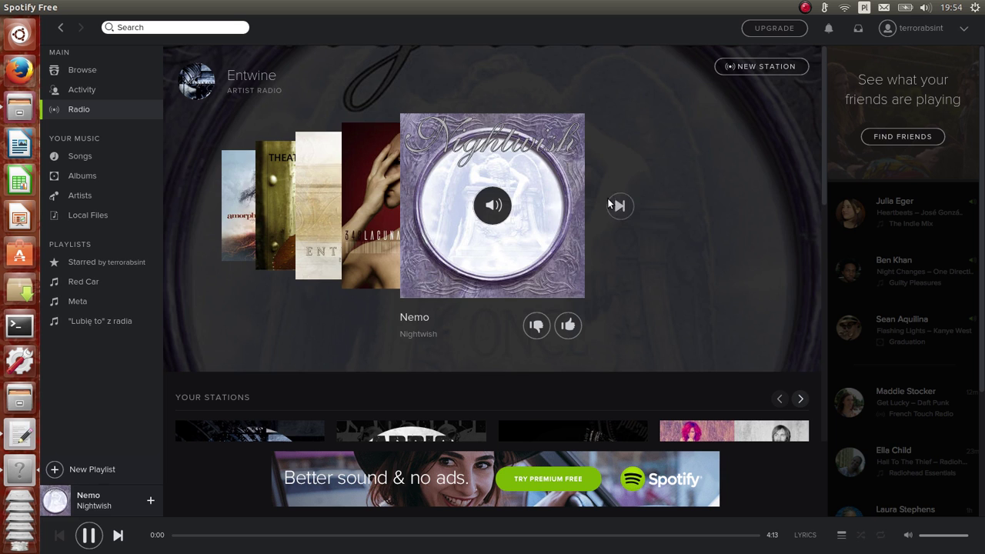
pyautogui.click(607, 203)
pyautogui.click(297, 535)
# Look at the account options, the notifications, the message inbox and the saved Songs and Albums pages
pyautogui.click(965, 30)
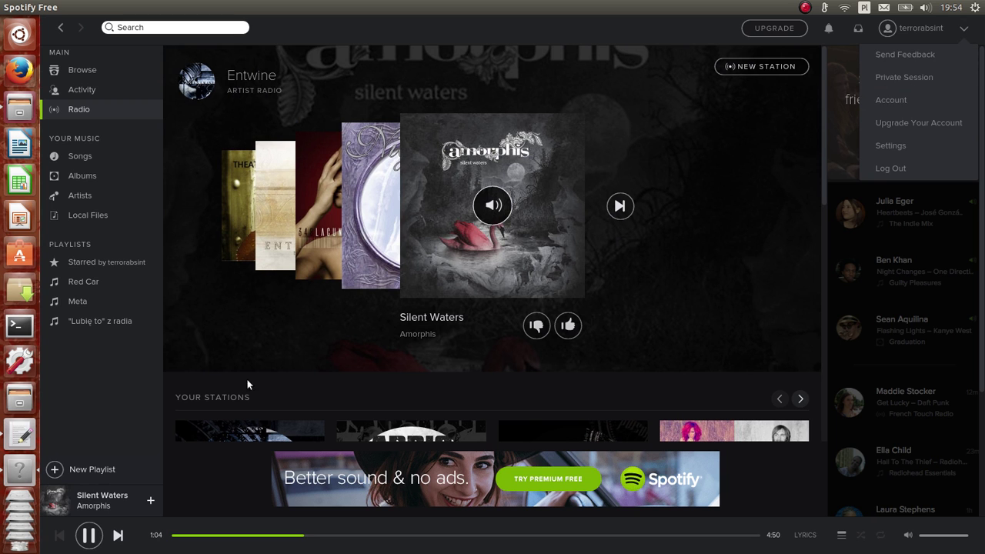
pyautogui.click(112, 390)
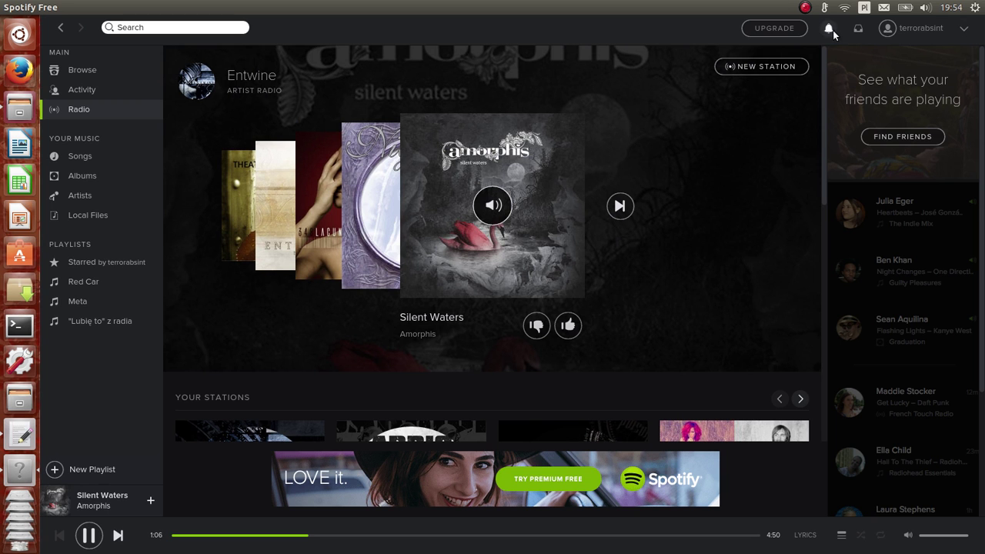
pyautogui.click(832, 30)
pyautogui.click(858, 29)
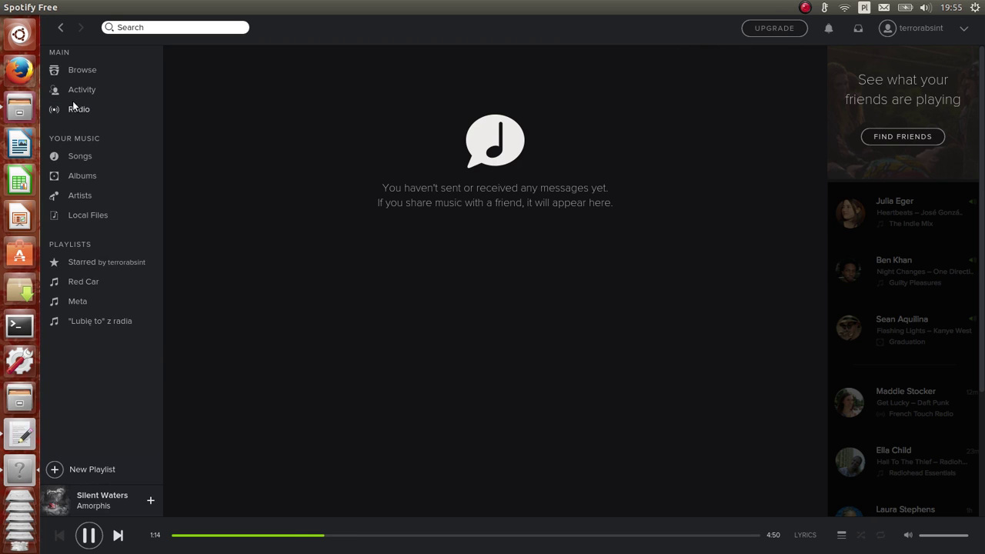
pyautogui.click(84, 161)
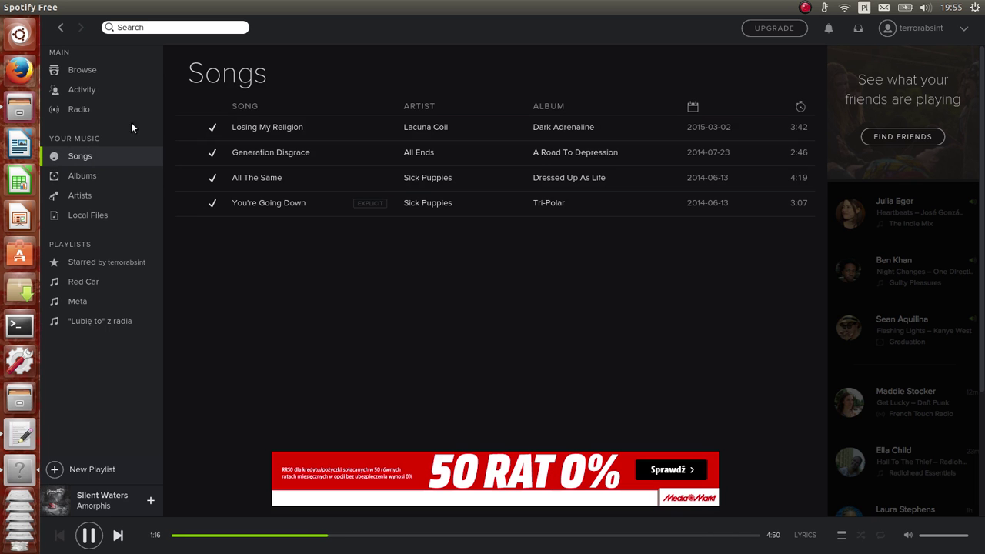
pyautogui.click(92, 179)
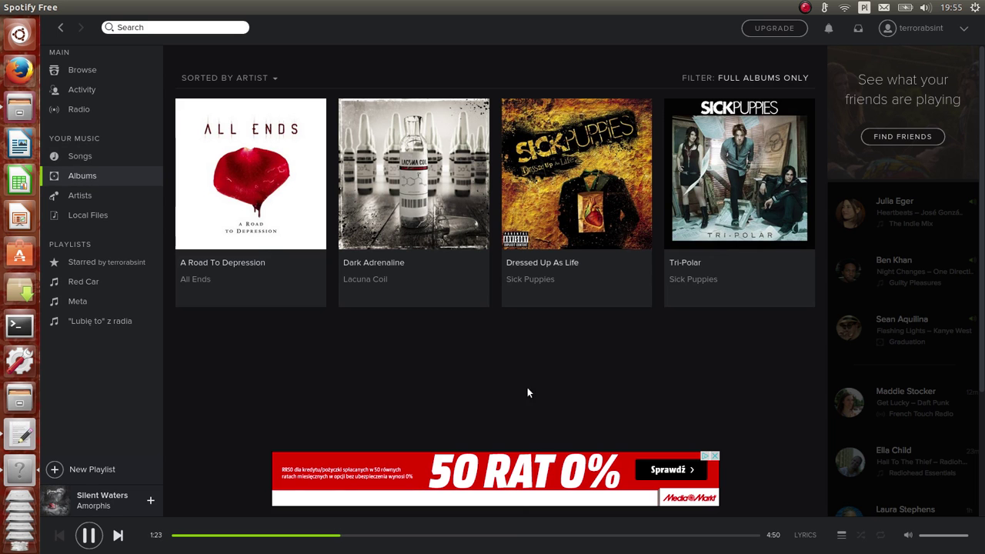
# Seek Silent Waters forward to about 2:45 and start the saved Poisonblack station from the Radio page
pyautogui.click(506, 534)
pyautogui.click(79, 113)
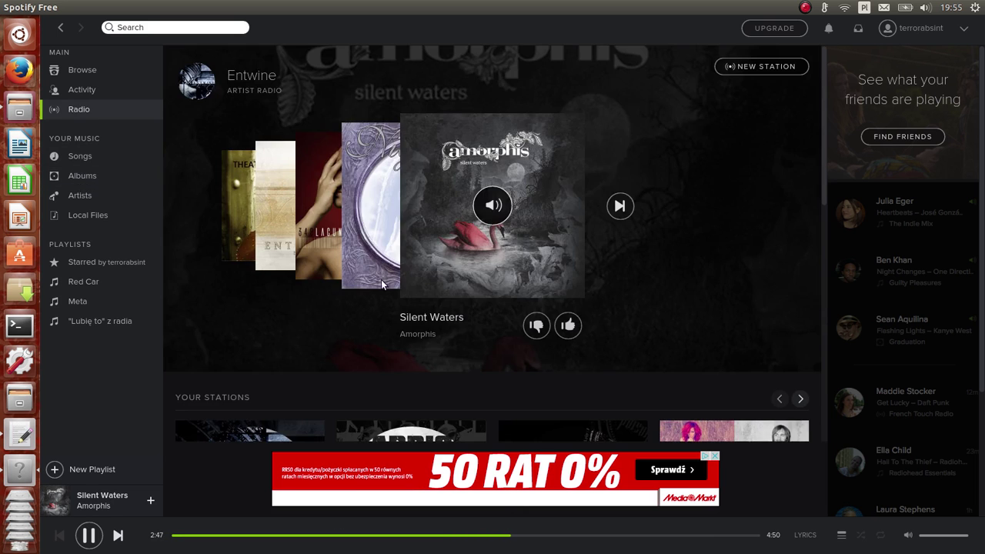
pyautogui.scroll(-3, 338, 322)
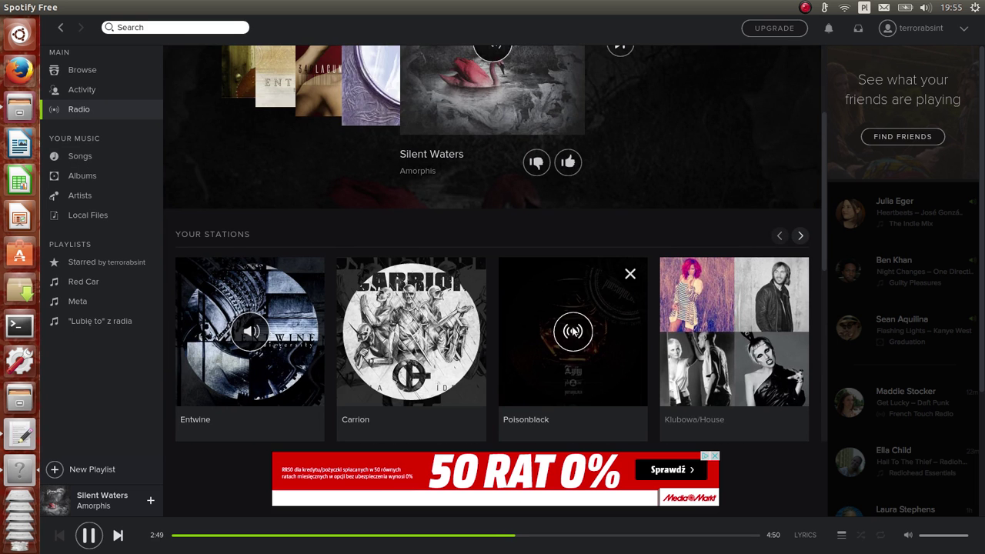
pyautogui.click(573, 332)
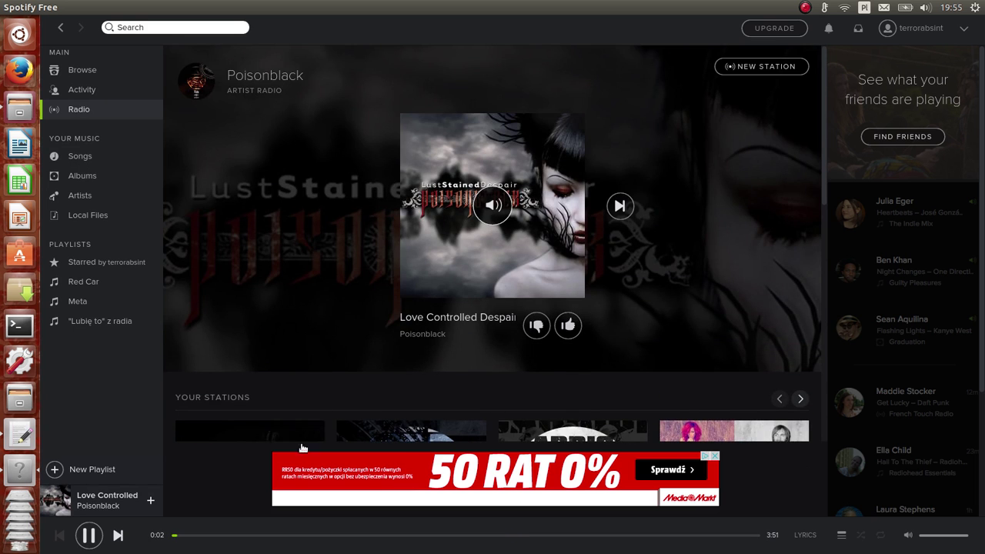
# Seek Love Controlled Despair forward in stages to about 1:29
pyautogui.click(290, 537)
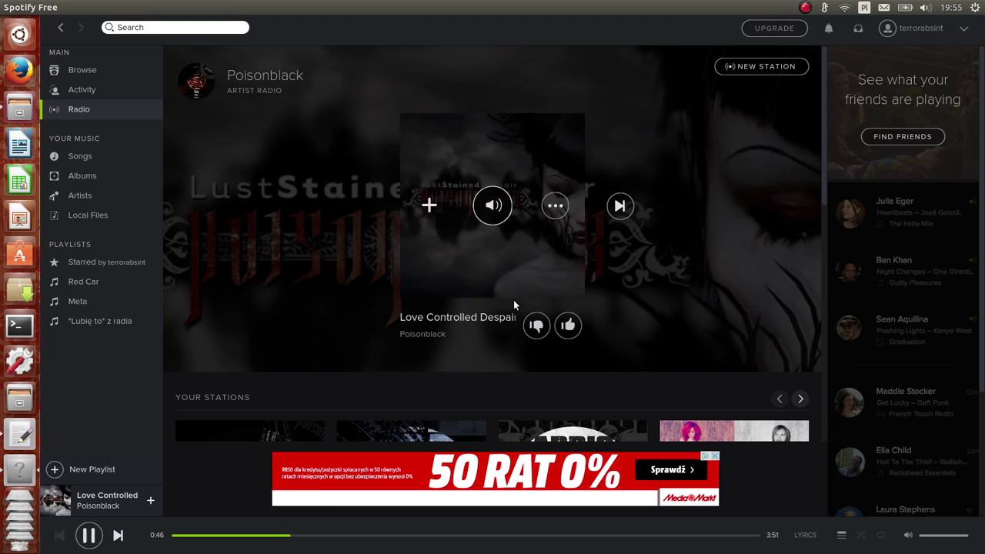
pyautogui.click(338, 536)
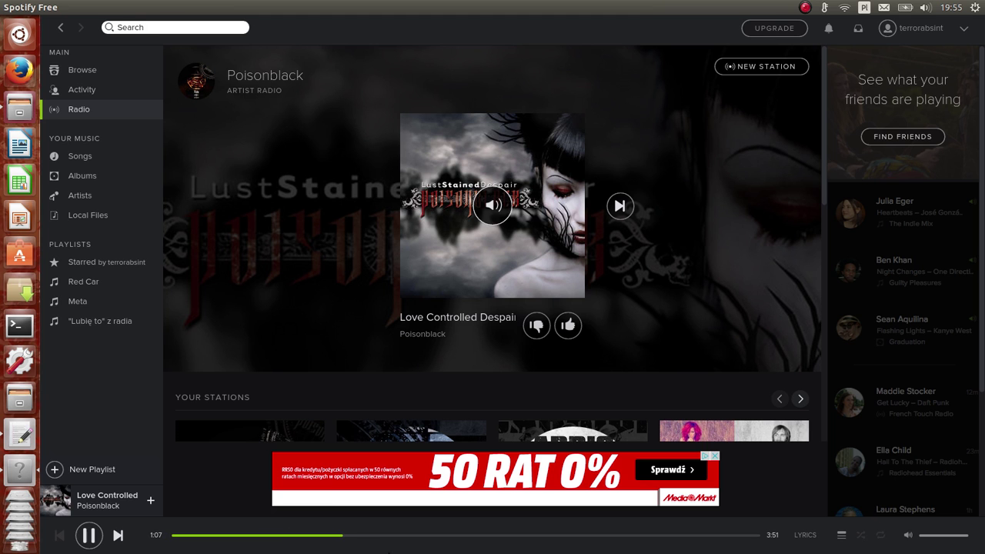
pyautogui.click(397, 537)
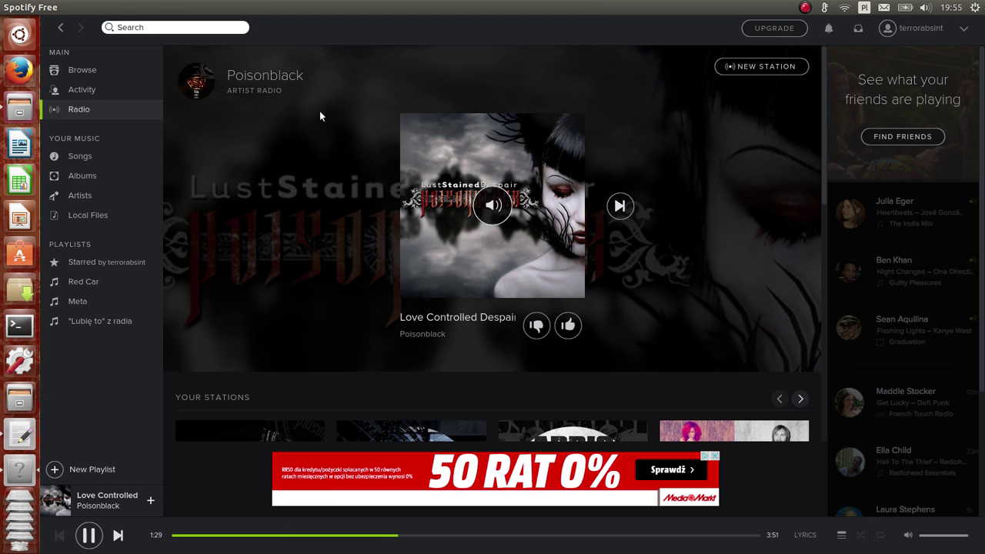
# Show the lyrics of Love Controlled Despair and seek the song forward to about 2:22
pyautogui.click(803, 535)
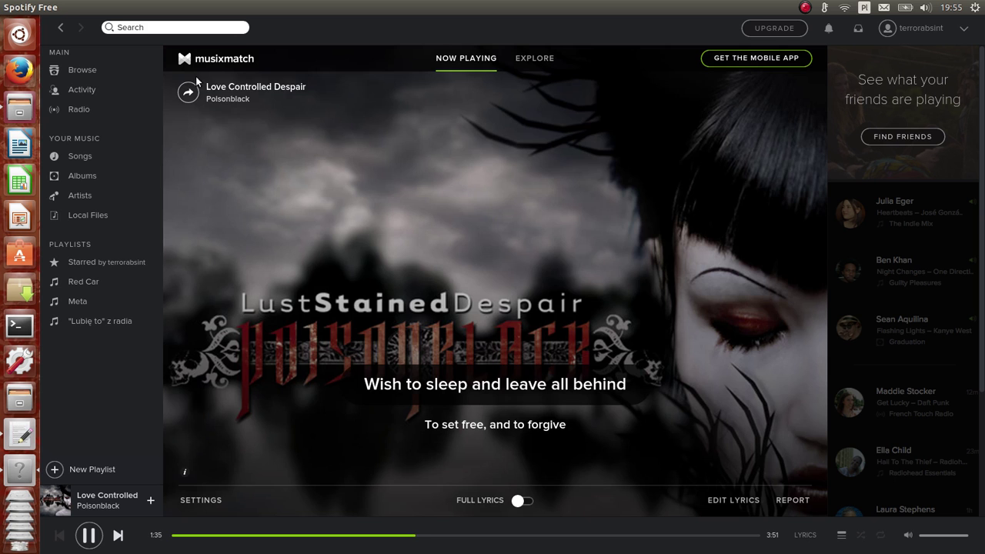
pyautogui.moveTo(208, 88); pyautogui.dragTo(313, 87)
pyautogui.click(285, 90)
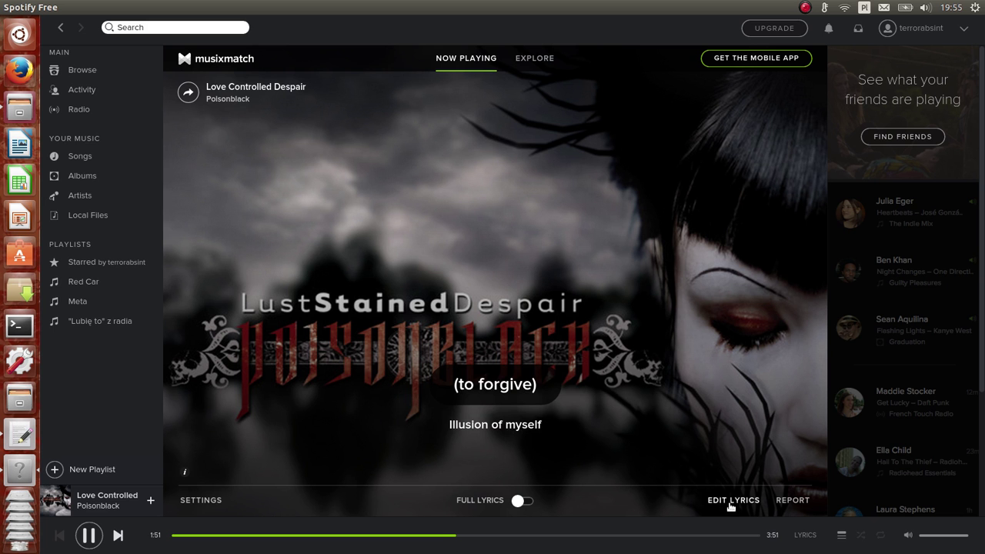
pyautogui.click(533, 534)
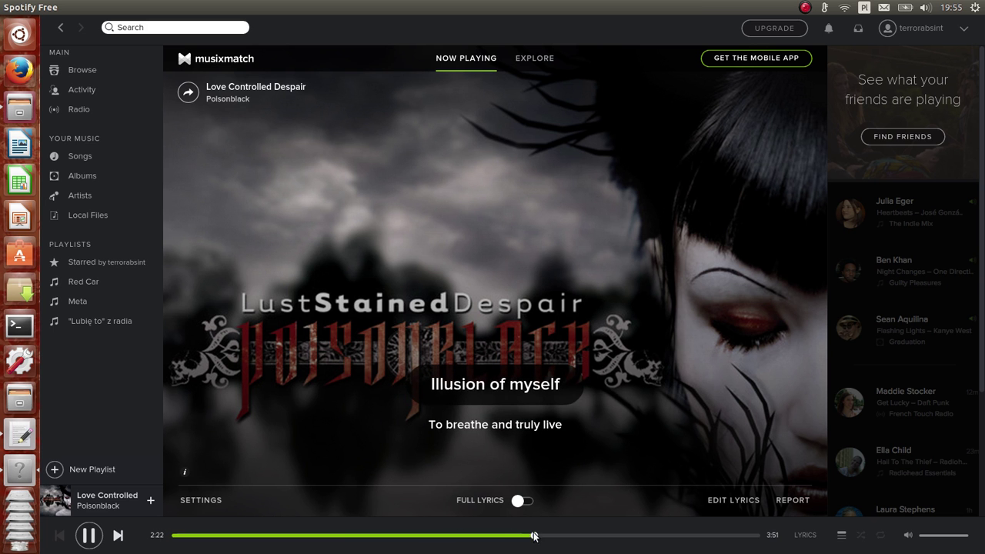
# Skip through the Poisonblack station to All Else Is Hollow and seek it forward to about 1:30
pyautogui.click(118, 535)
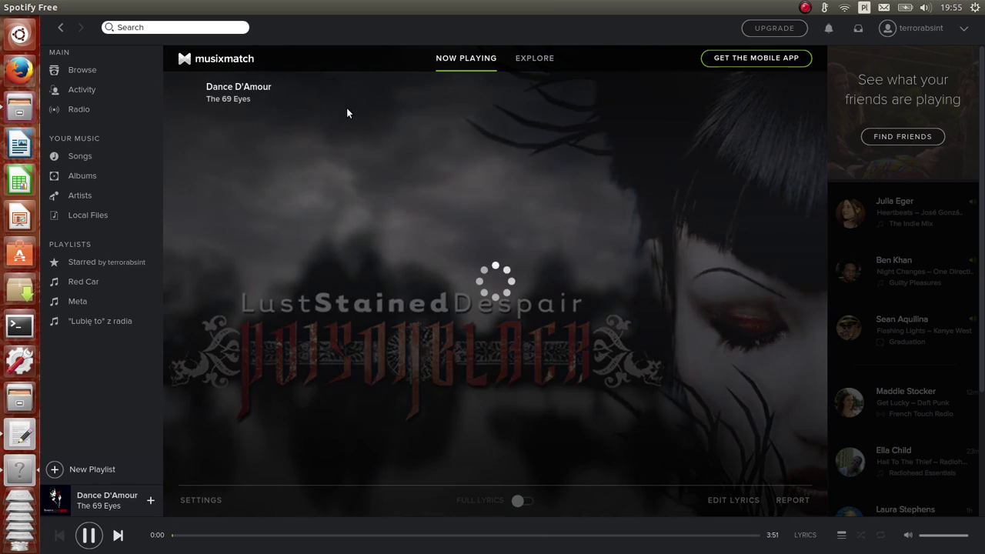
pyautogui.click(118, 535)
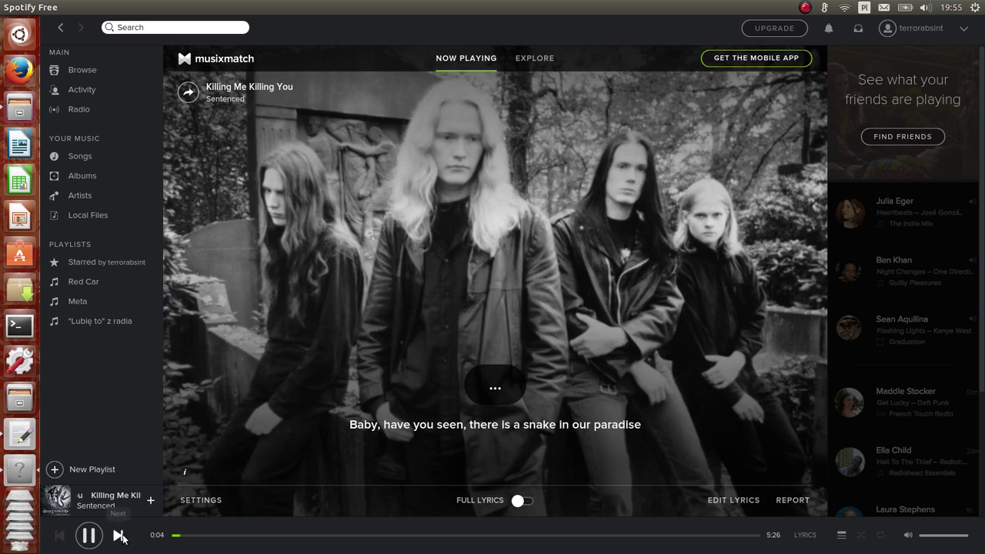
pyautogui.click(121, 536)
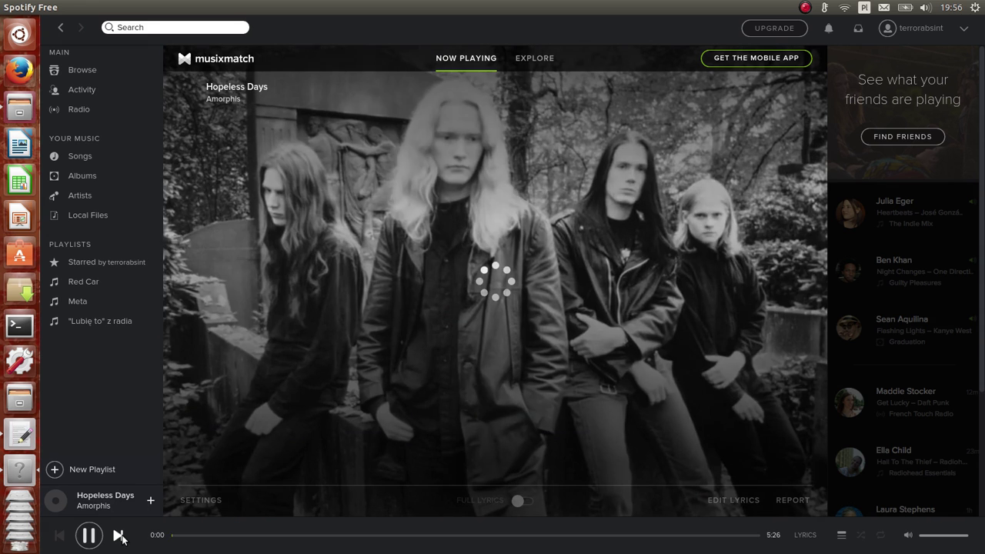
pyautogui.click(119, 535)
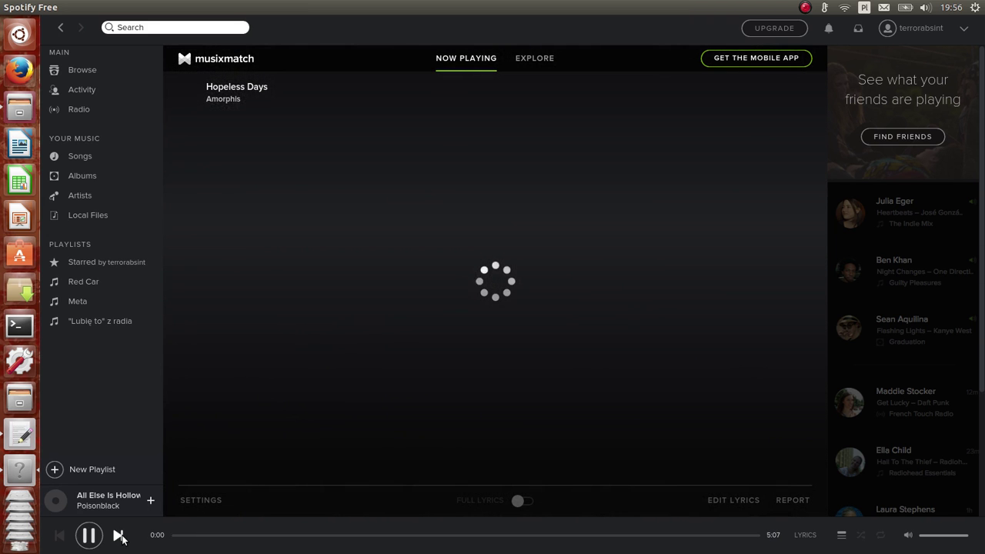
pyautogui.click(389, 535)
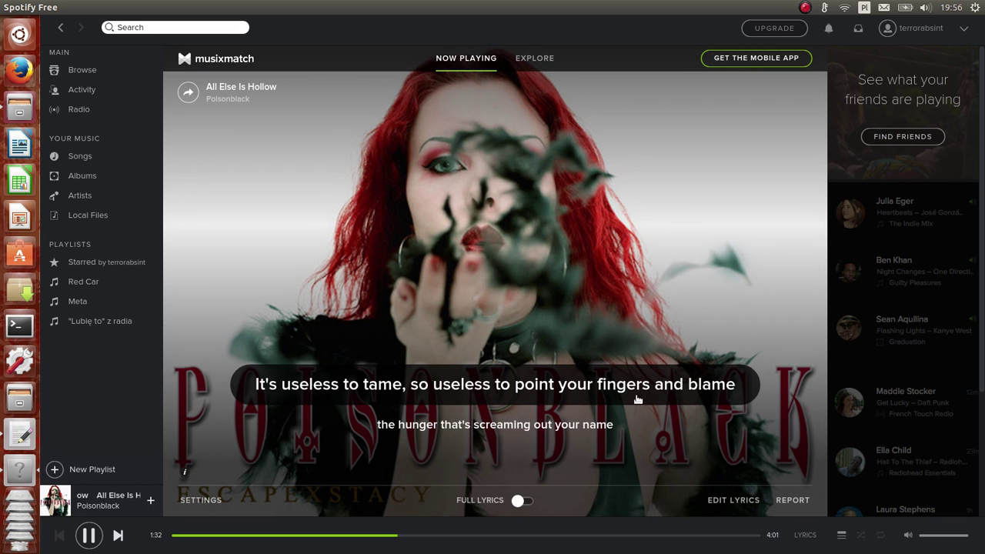
# Open and dismiss the lyrics editing option for All Else Is Hollow, and skip ahead to Erased
pyautogui.click(741, 502)
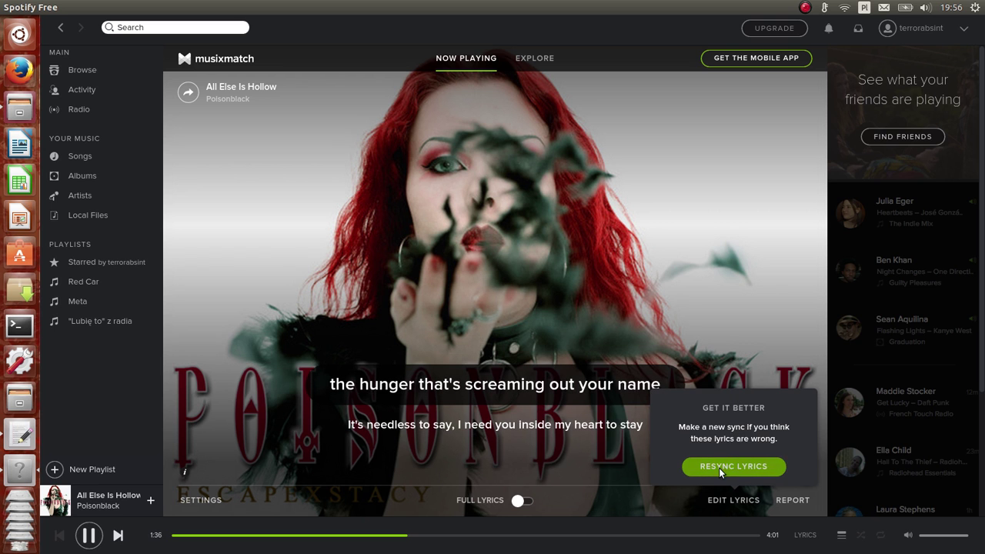
pyautogui.click(750, 291)
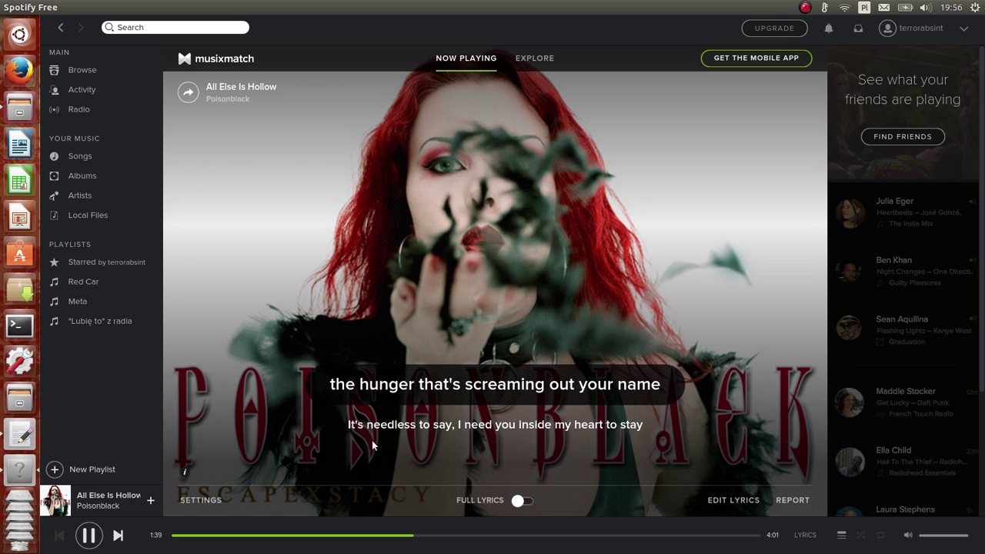
pyautogui.click(119, 536)
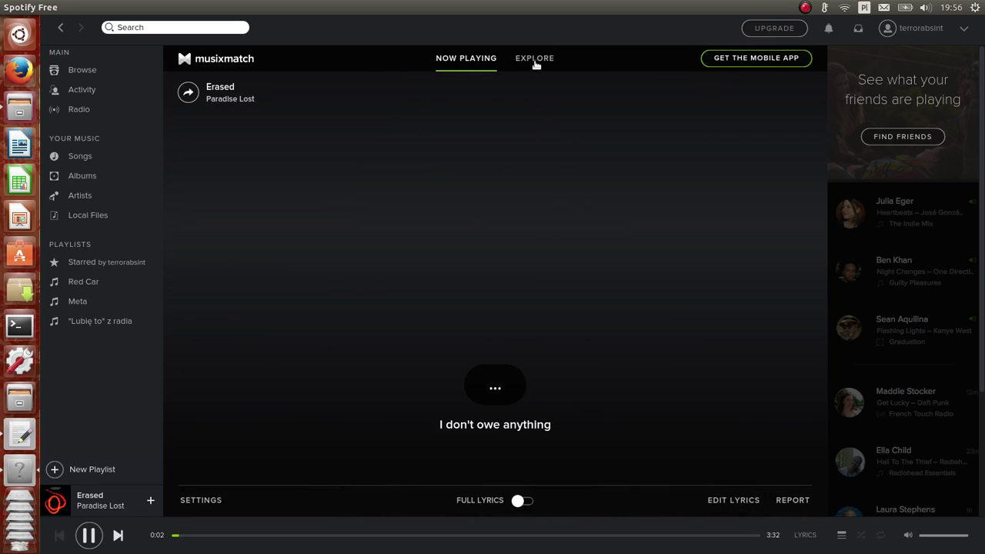
# Skip ahead to Gothic Girl and look over the sing-along top songs on the lyrics Explore page
pyautogui.moveTo(532, 60); pyautogui.dragTo(555, 60)
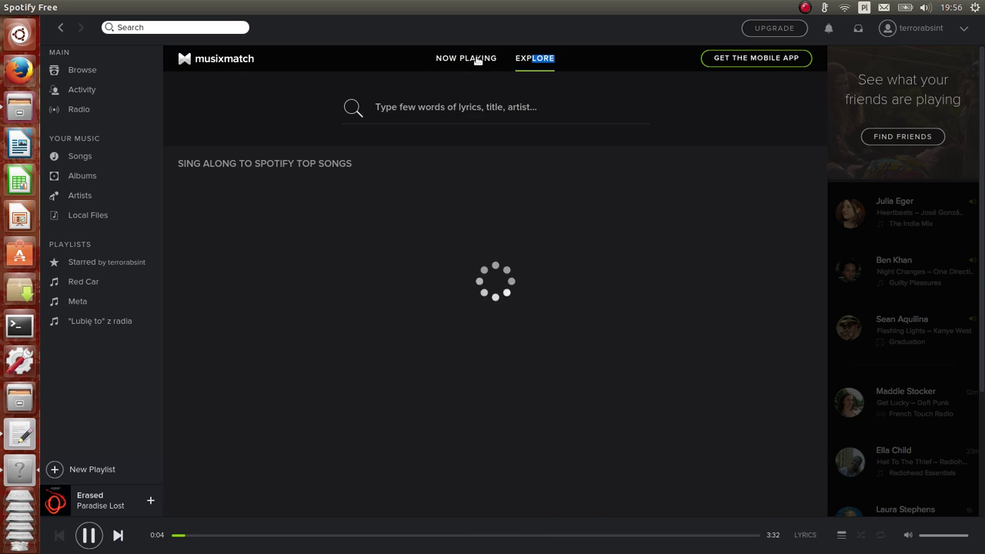
pyautogui.click(118, 535)
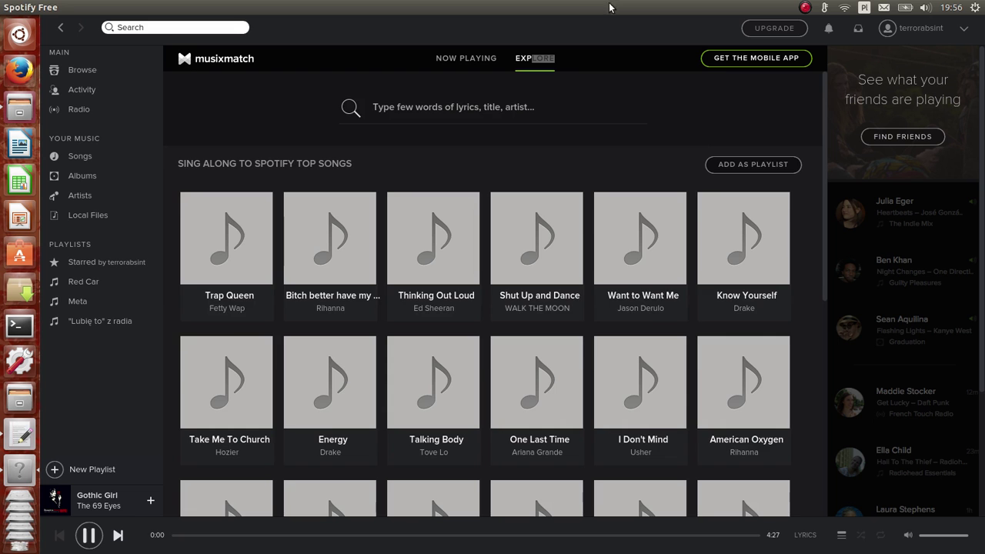
pyautogui.scroll(-5, 530, 212)
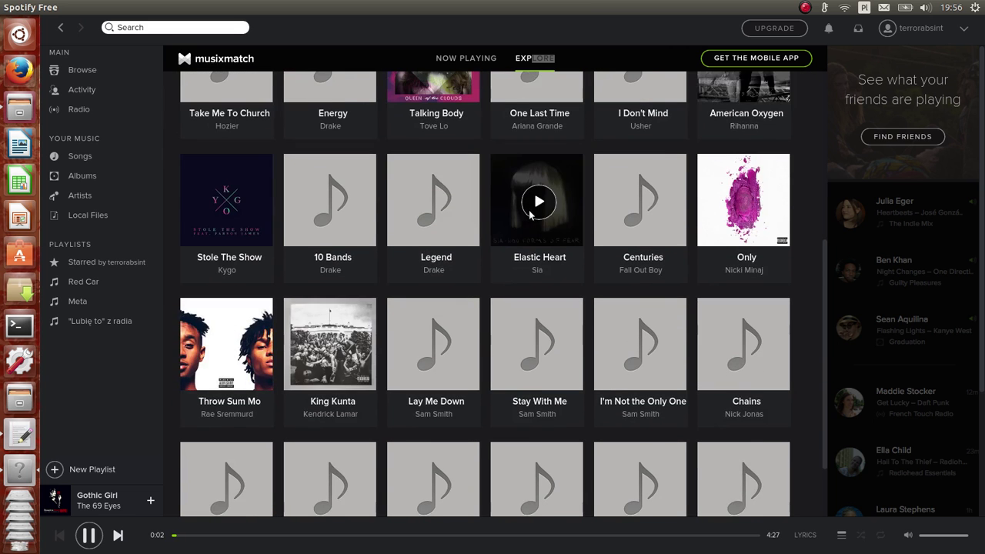
pyautogui.scroll(3, 534, 202)
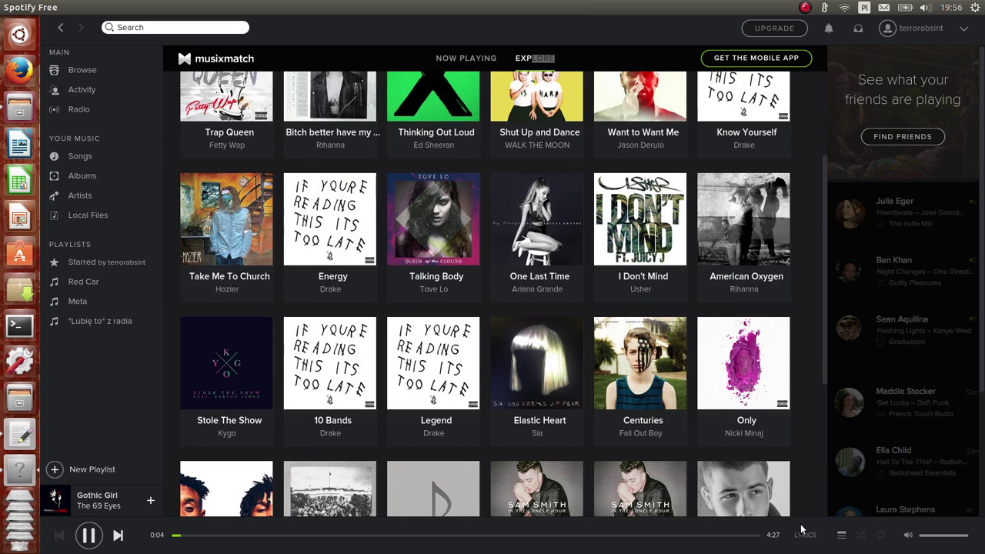
# Skip ahead in the Poisonblack station to Bear The Cross and seek it forward to about 0:55
pyautogui.click(117, 536)
pyautogui.click(118, 535)
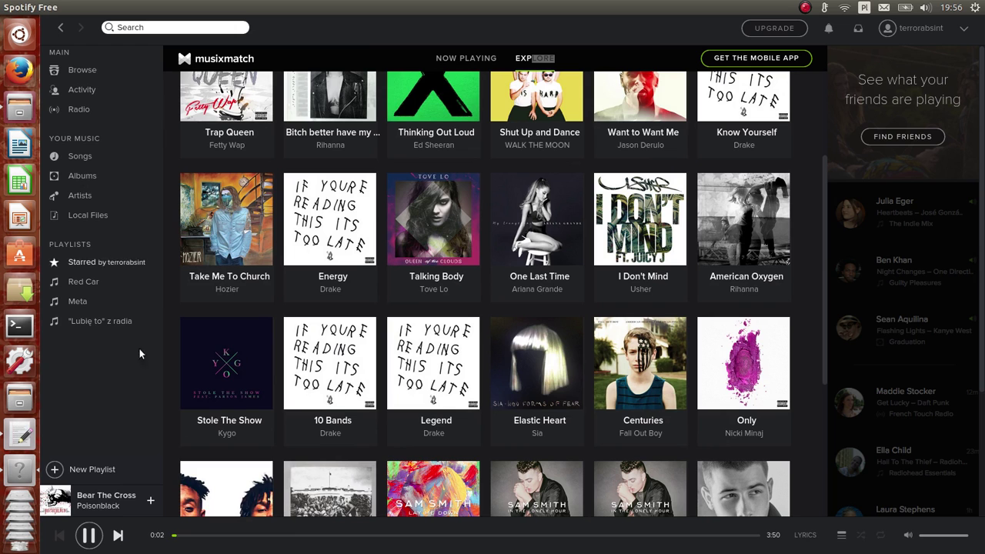
pyautogui.click(310, 534)
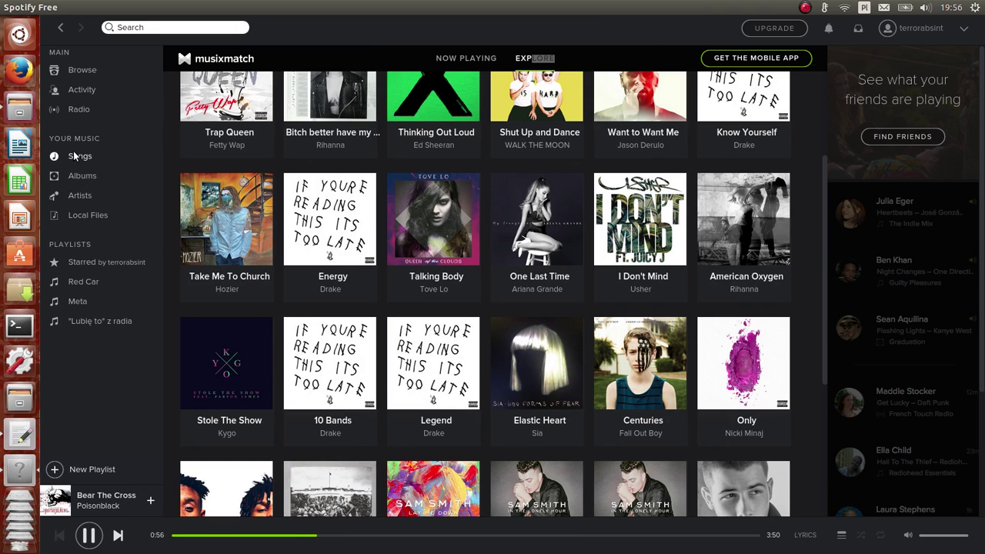
# Look over the saved, recommended and genre stations on the Radio page and open Carrion's artist page
pyautogui.click(90, 107)
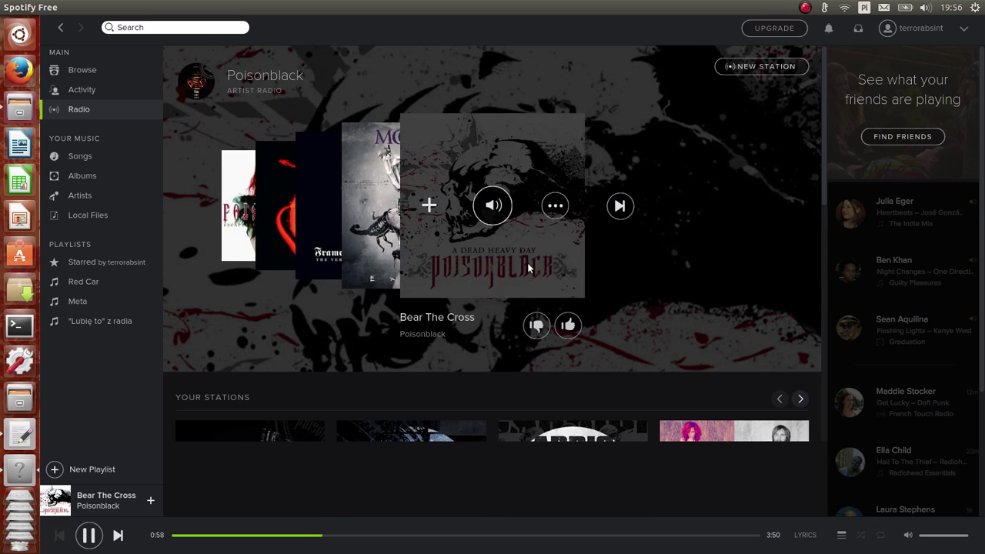
pyautogui.scroll(-3, 332, 259)
pyautogui.scroll(-6, 332, 260)
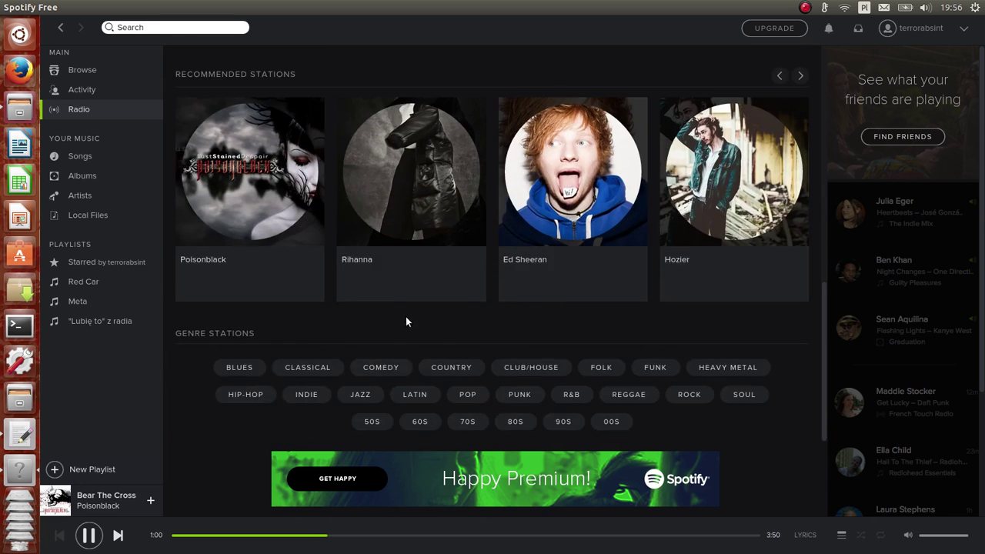
pyautogui.scroll(4, 408, 327)
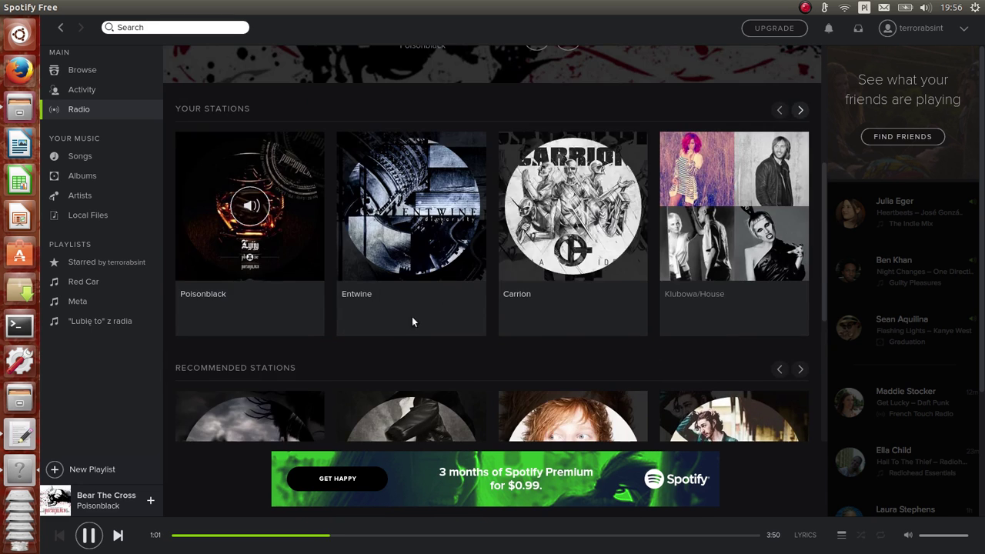
pyautogui.click(521, 295)
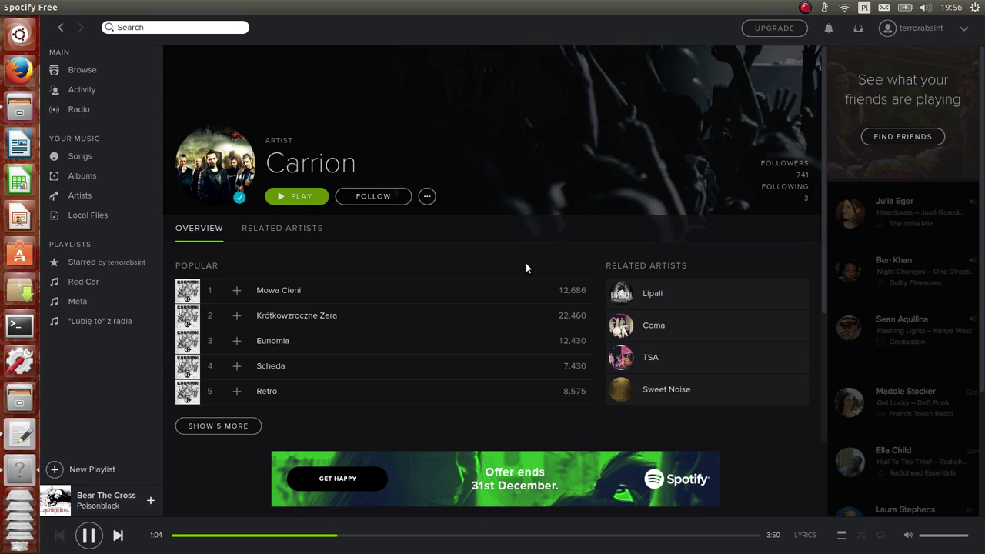
# Play Scheda from Carrion's popular songs and seek it forward to about 1:40
pyautogui.scroll(-4, 336, 286)
pyautogui.scroll(2, 288, 208)
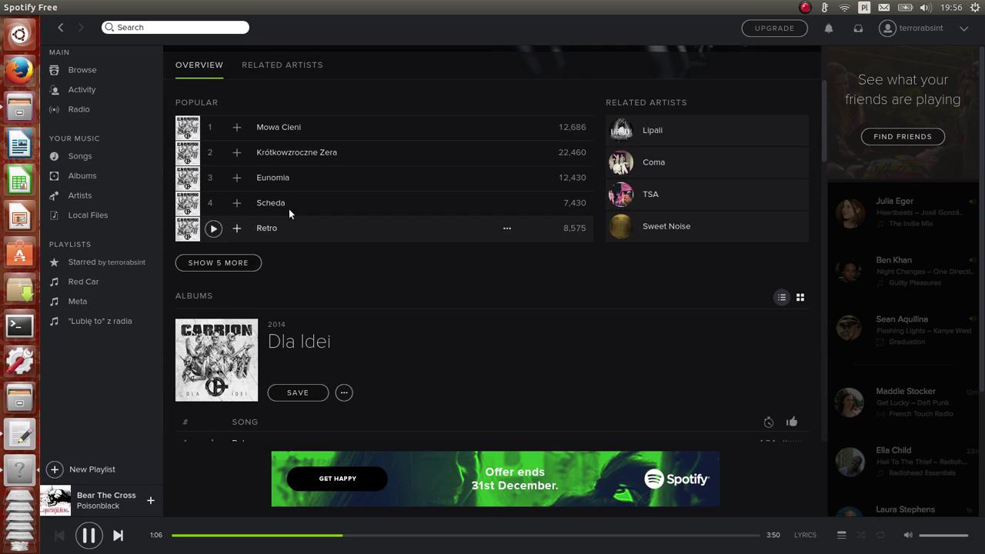
pyautogui.doubleClick(278, 206)
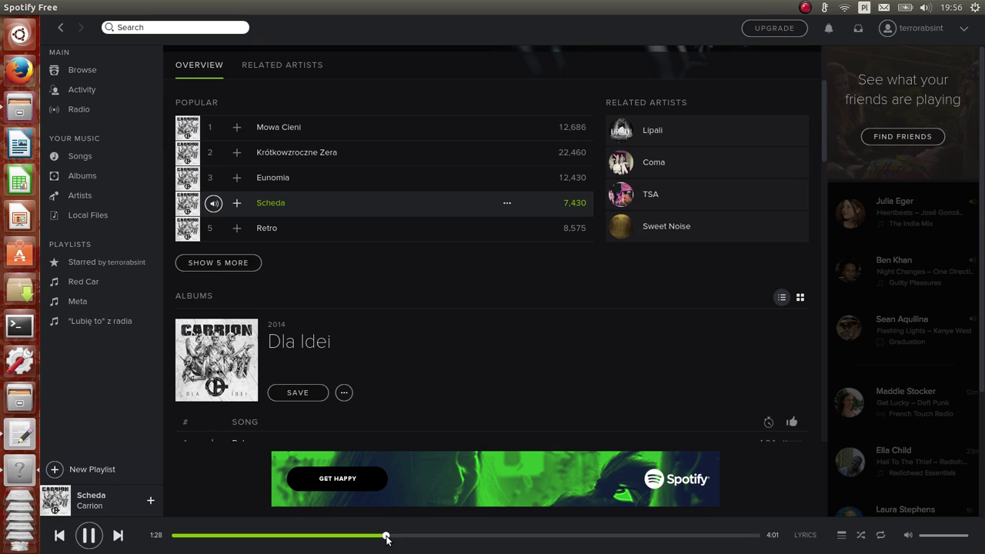
pyautogui.click(415, 535)
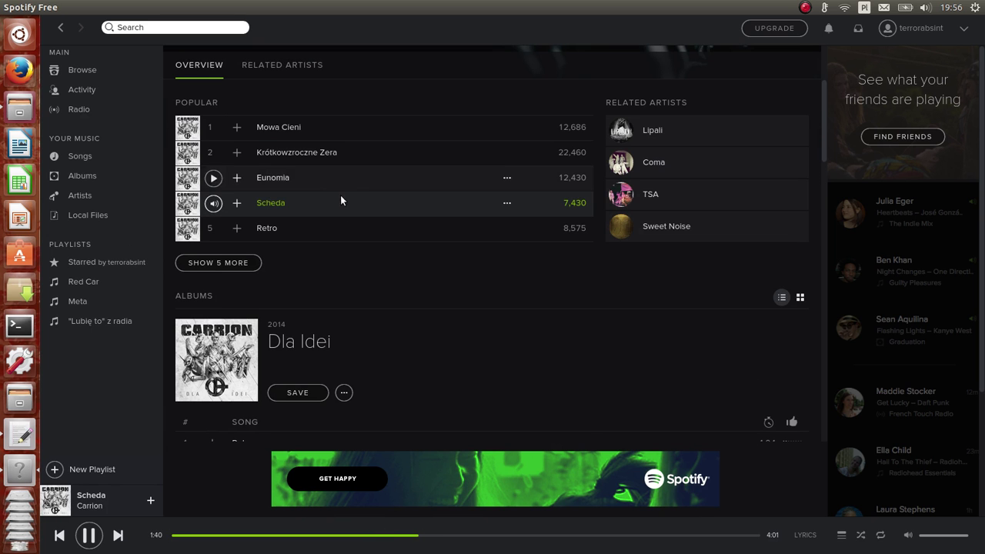
# Look through Carrion's album track lists, play Krótkowzroczne Zera from the popular songs and seek it to about 2:30
pyautogui.scroll(3, 340, 196)
pyautogui.scroll(-4, 481, 302)
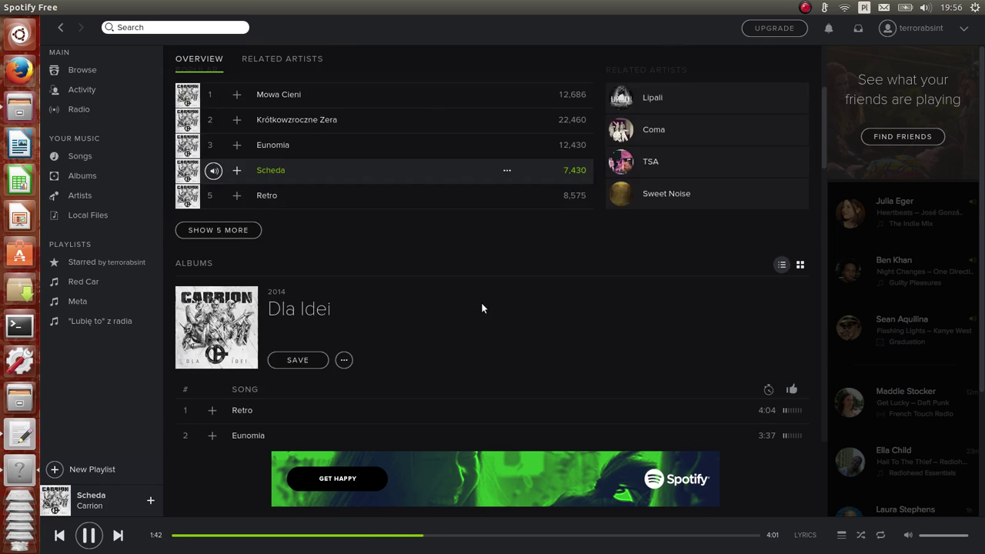
pyautogui.scroll(-2, 373, 392)
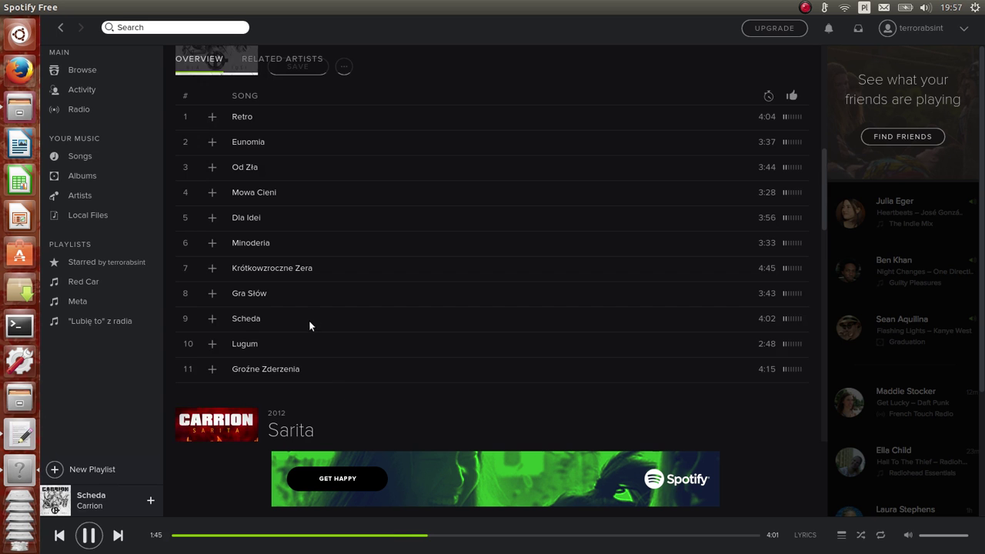
pyautogui.scroll(-3, 308, 319)
pyautogui.scroll(5, 347, 343)
pyautogui.scroll(5, 340, 328)
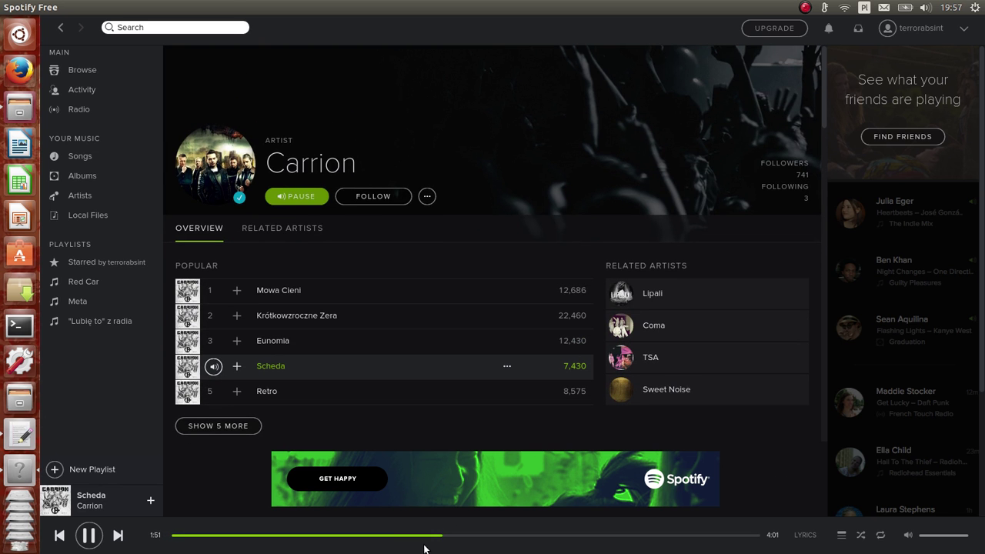
pyautogui.doubleClick(352, 313)
pyautogui.click(406, 535)
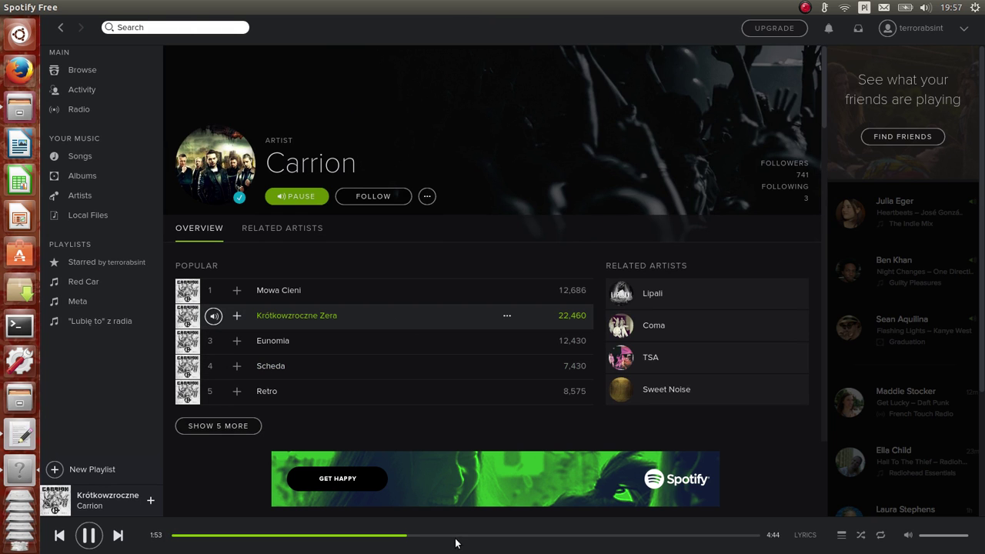
pyautogui.click(484, 534)
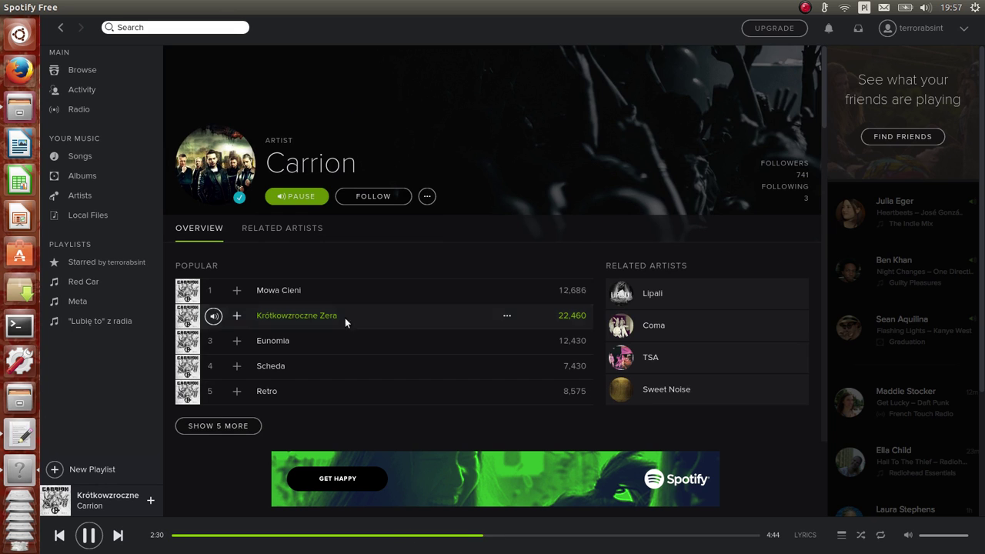
# Play Scheda from Carrion's popular songs, seek it to about 2:24 and follow the artist
pyautogui.doubleClick(324, 366)
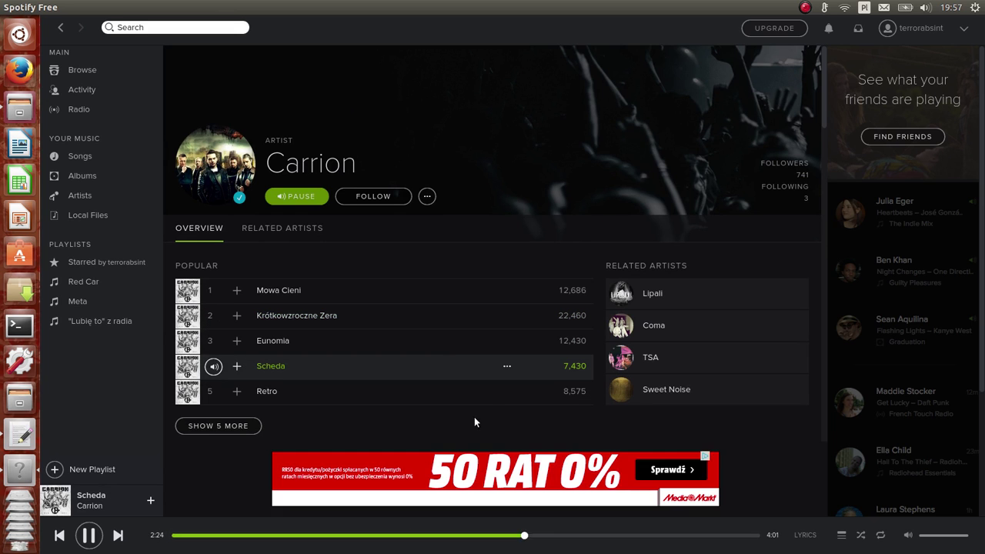
pyautogui.click(382, 199)
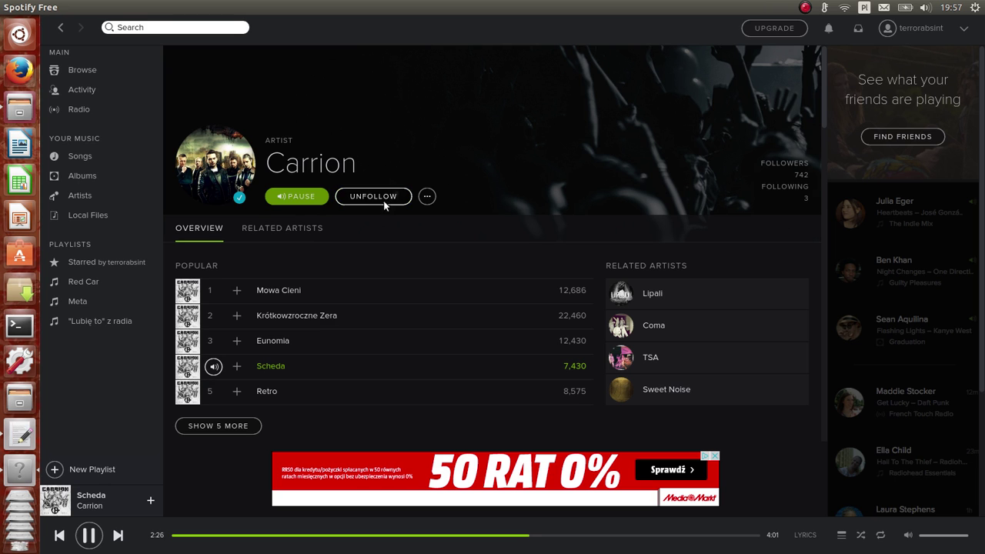
# Pause the playback and look over the extra options for the artist Carrion
pyautogui.click(301, 198)
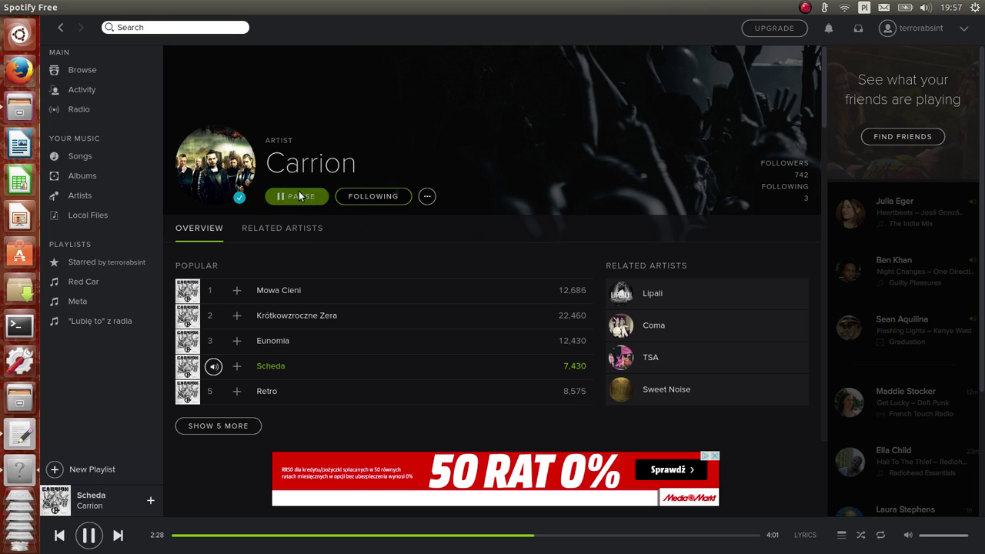
pyautogui.click(426, 198)
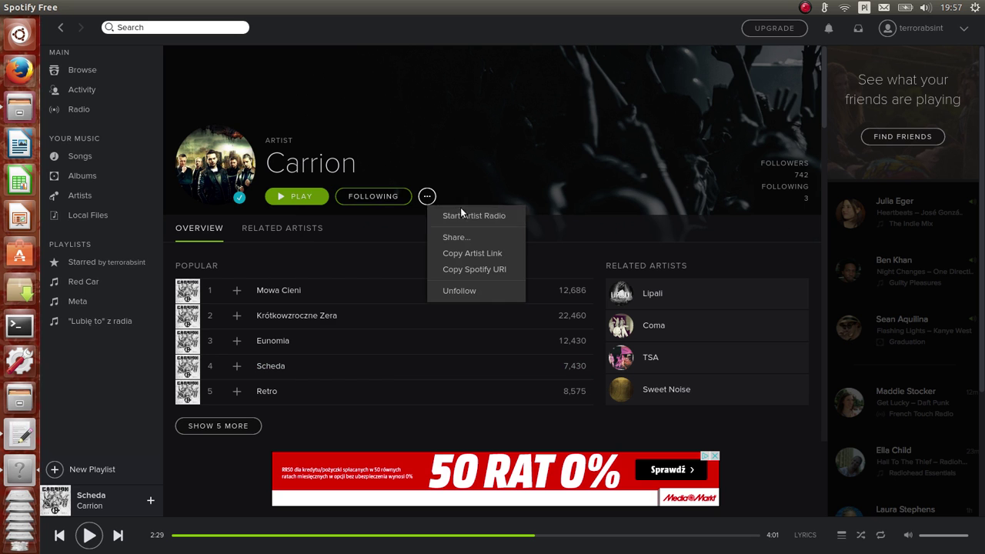
pyautogui.click(506, 258)
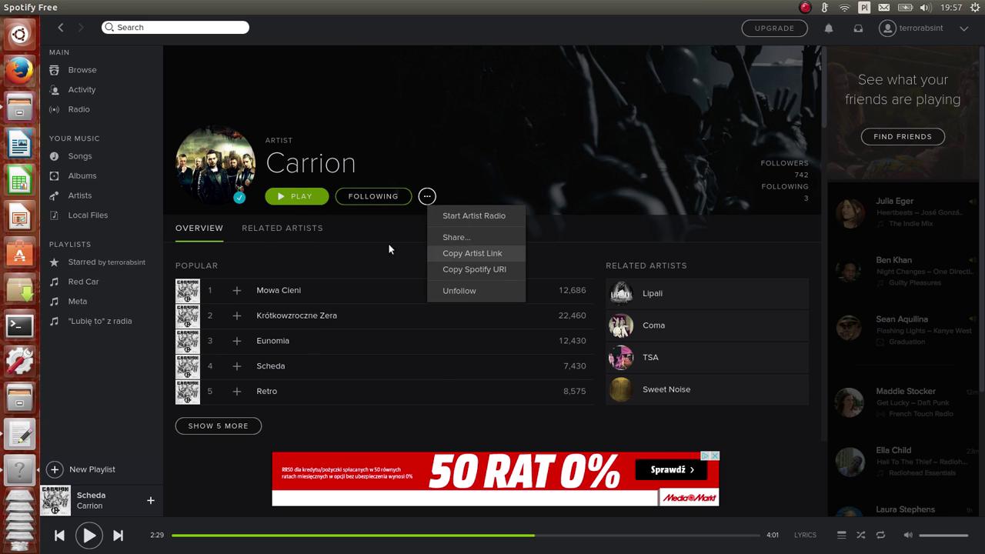
# Open My Riot from Carrion's related artists and play Sam Przeciwko Wszystkim from about 0:53
pyautogui.click(286, 229)
pyautogui.scroll(-5, 411, 347)
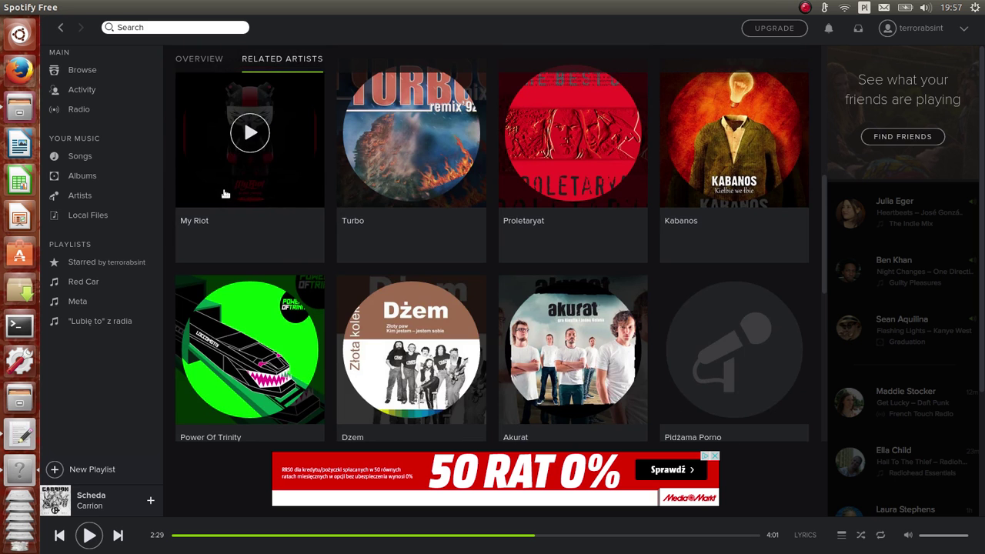
pyautogui.click(224, 192)
pyautogui.doubleClick(322, 293)
pyautogui.click(301, 536)
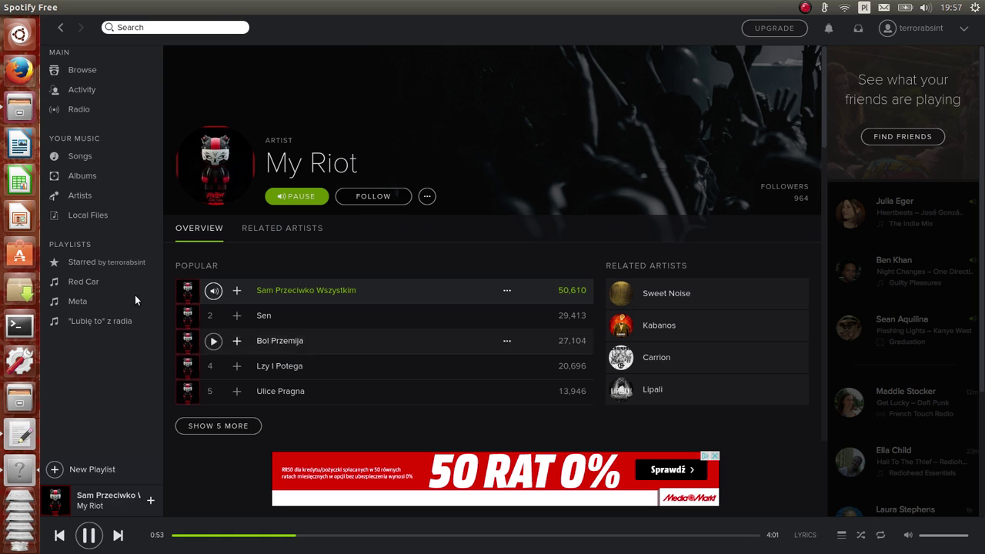
# Open the Meta playlist, play Quoth The Raven and seek it forward to about 1:49
pyautogui.click(76, 301)
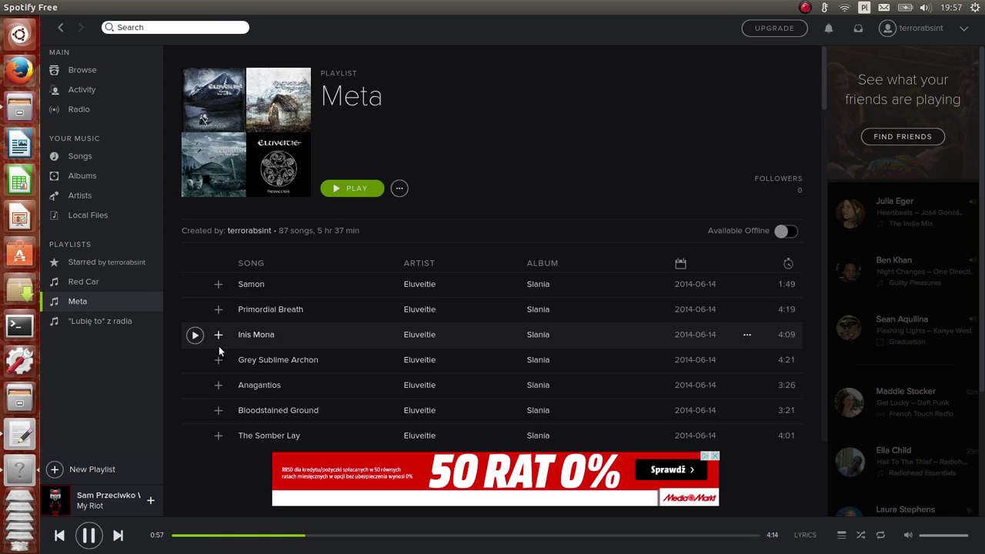
pyautogui.scroll(-3, 314, 324)
pyautogui.scroll(-2, 293, 361)
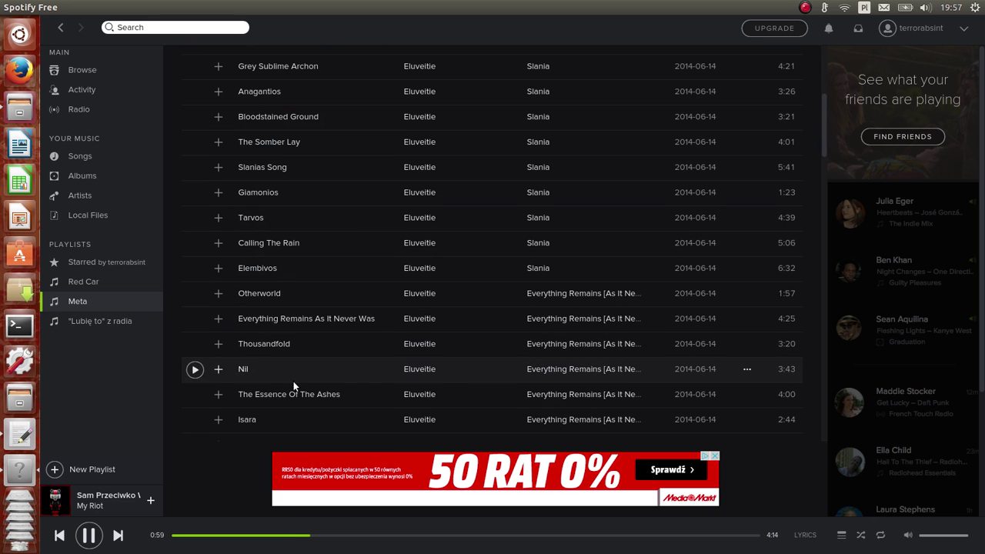
pyautogui.scroll(-1, 311, 384)
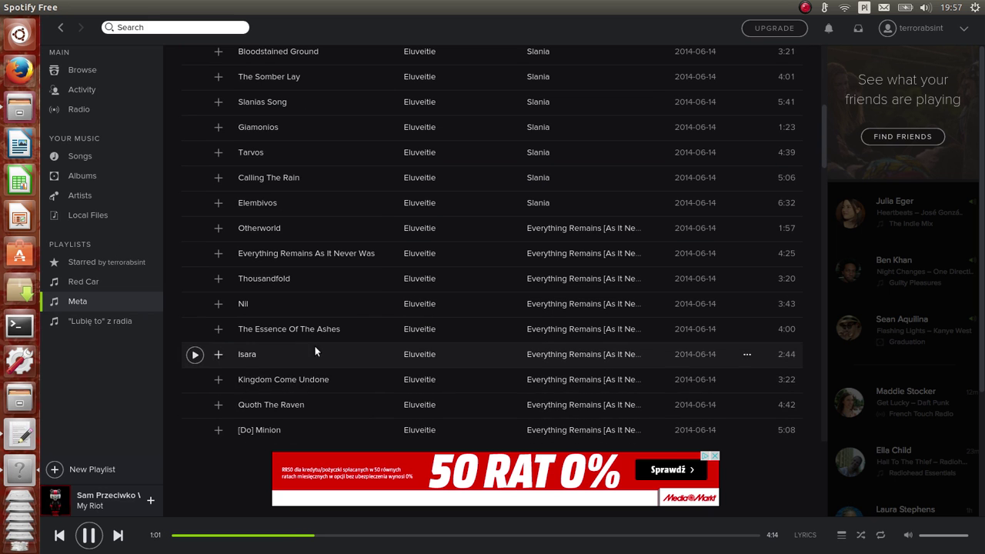
pyautogui.doubleClick(313, 409)
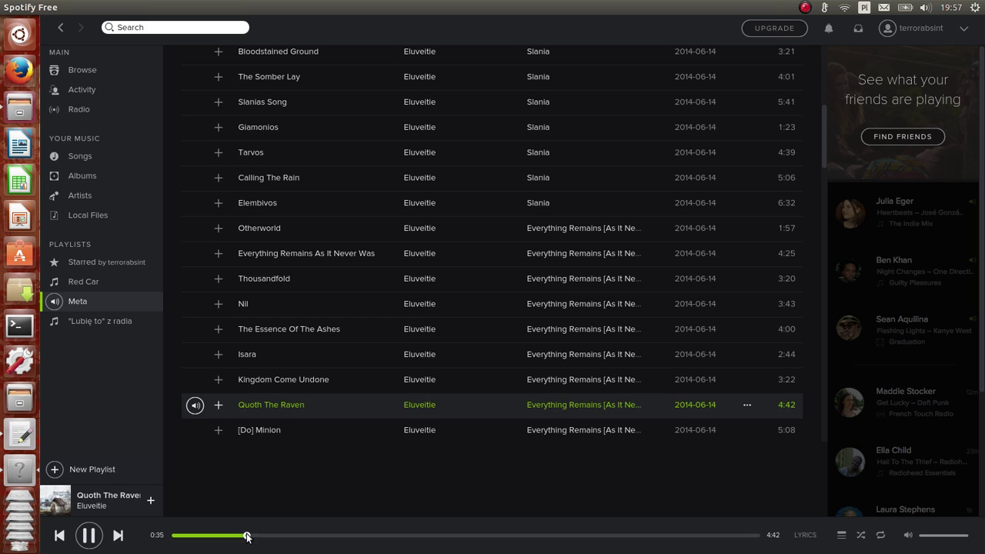
pyautogui.scroll(-2, 346, 307)
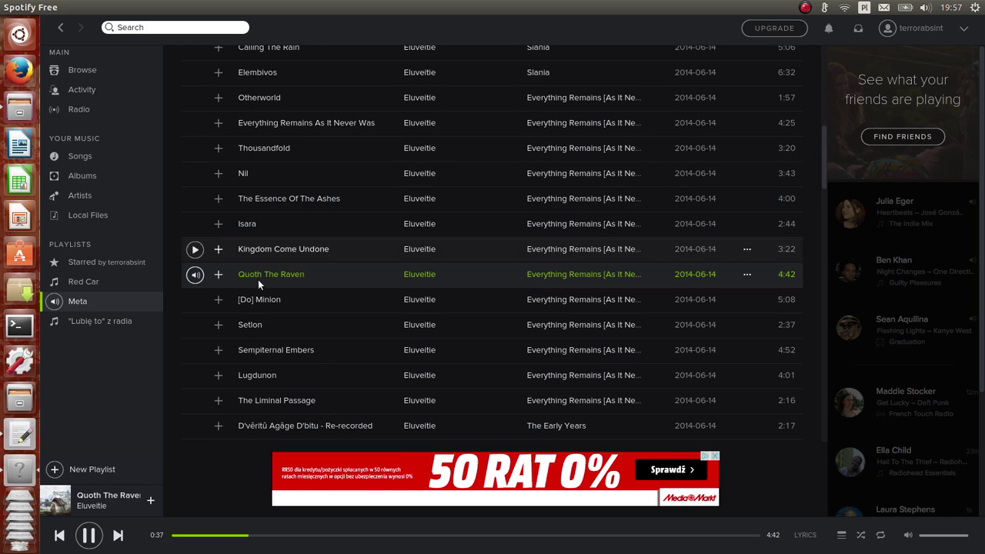
pyautogui.click(370, 536)
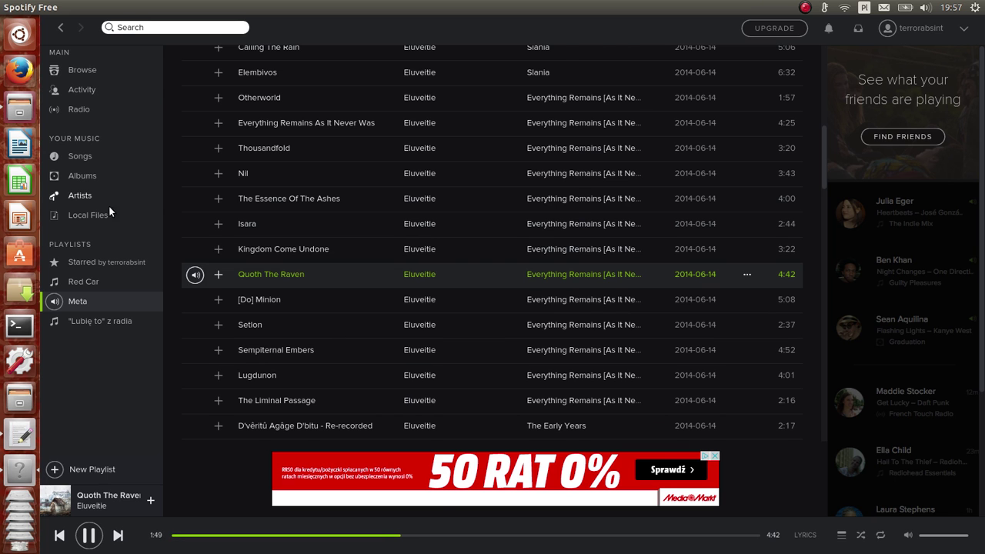
pyautogui.scroll(-3, 217, 319)
pyautogui.scroll(3, 296, 353)
pyautogui.click(16, 484)
pyautogui.hotkey('alt', 'Tab')
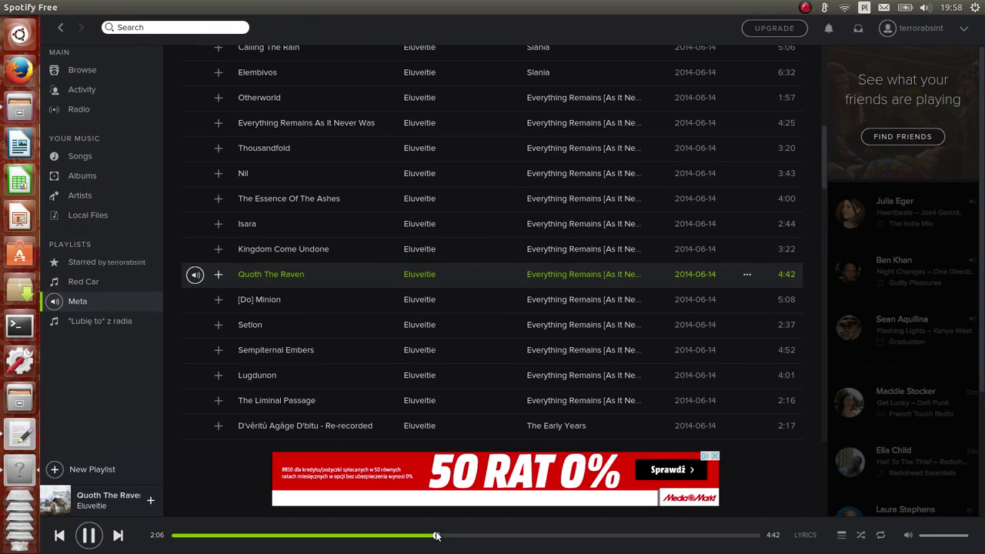
# Look over the song options for Jêzaïg - Re-recorded and save Quoth The Raven to Your Music
pyautogui.scroll(-3, 341, 346)
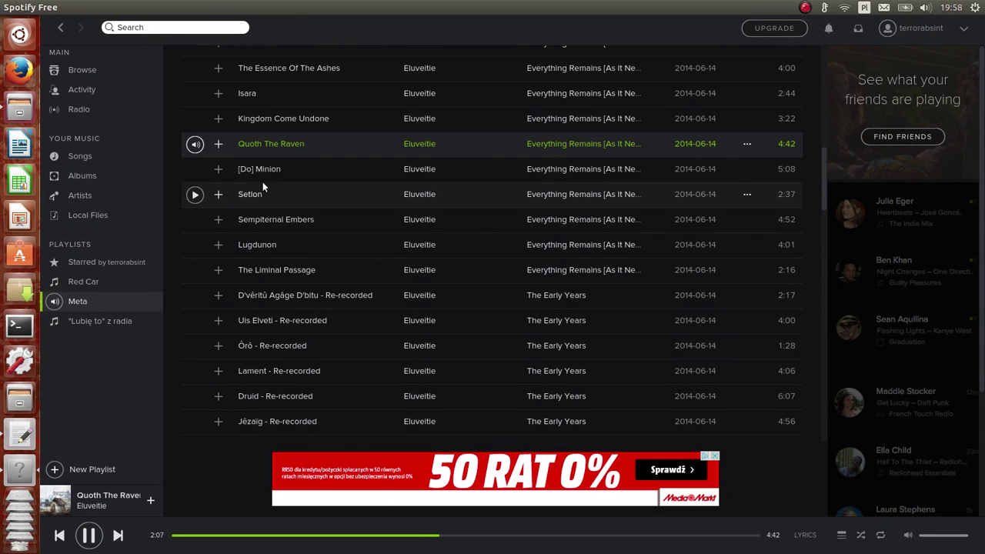
pyautogui.scroll(-2, 339, 340)
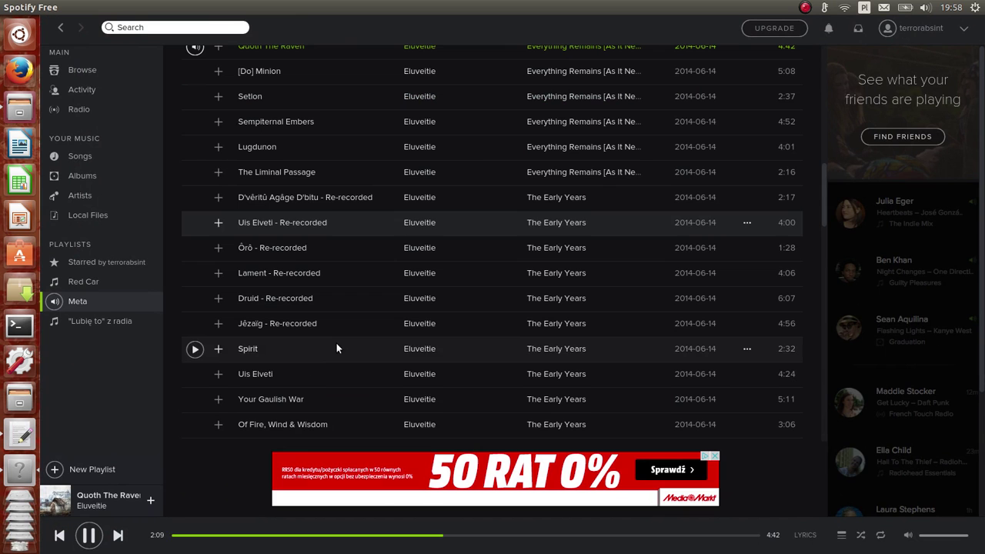
pyautogui.rightClick(324, 336)
pyautogui.click(136, 396)
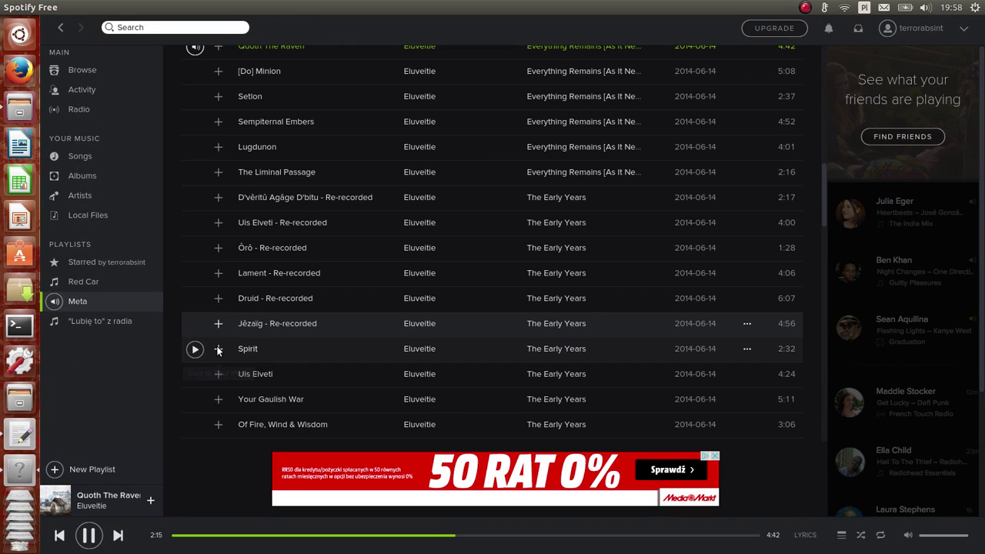
pyautogui.scroll(3, 216, 349)
pyautogui.click(217, 143)
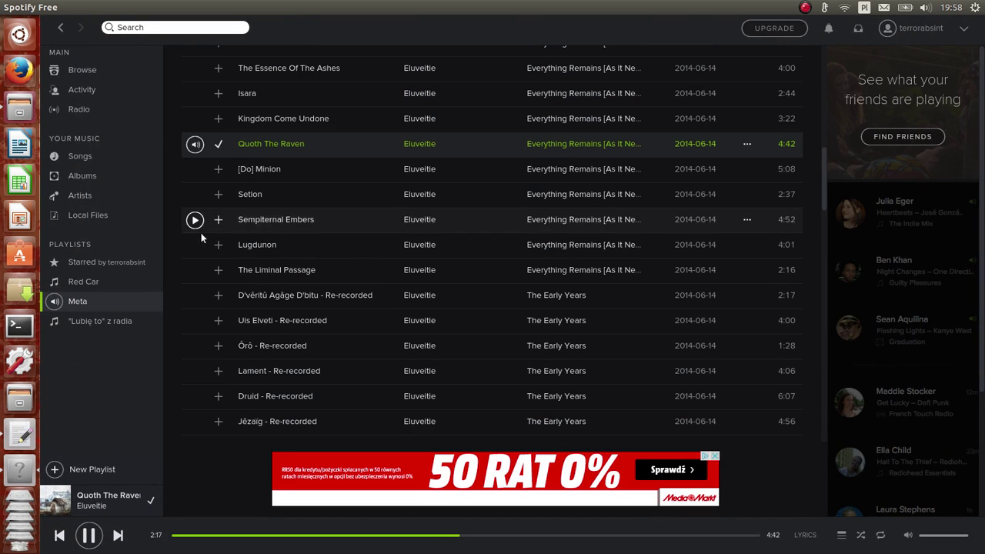
# Play Spirit from the Meta playlist and look over its song options and the playlists it can be added to
pyautogui.scroll(-1, 314, 305)
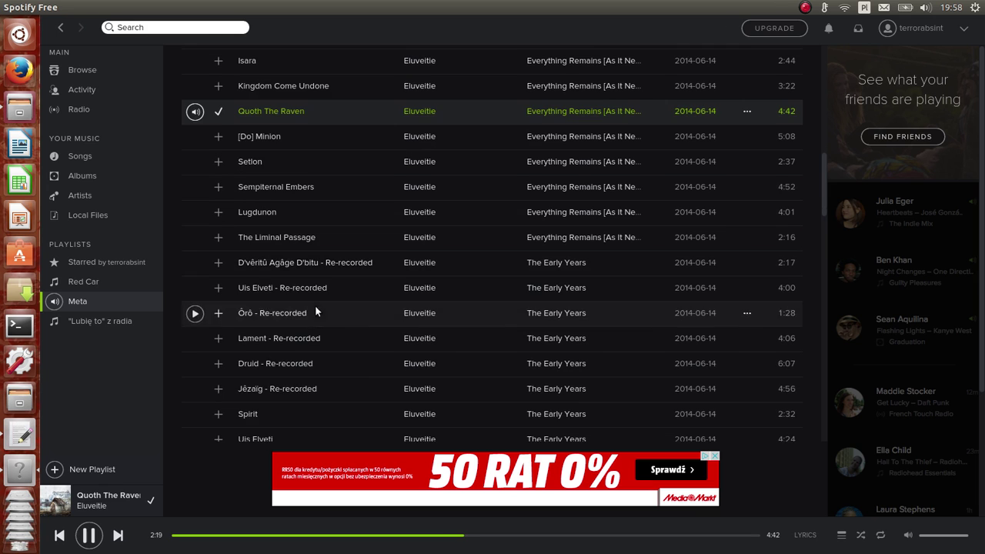
pyautogui.scroll(-2, 274, 412)
pyautogui.doubleClick(268, 348)
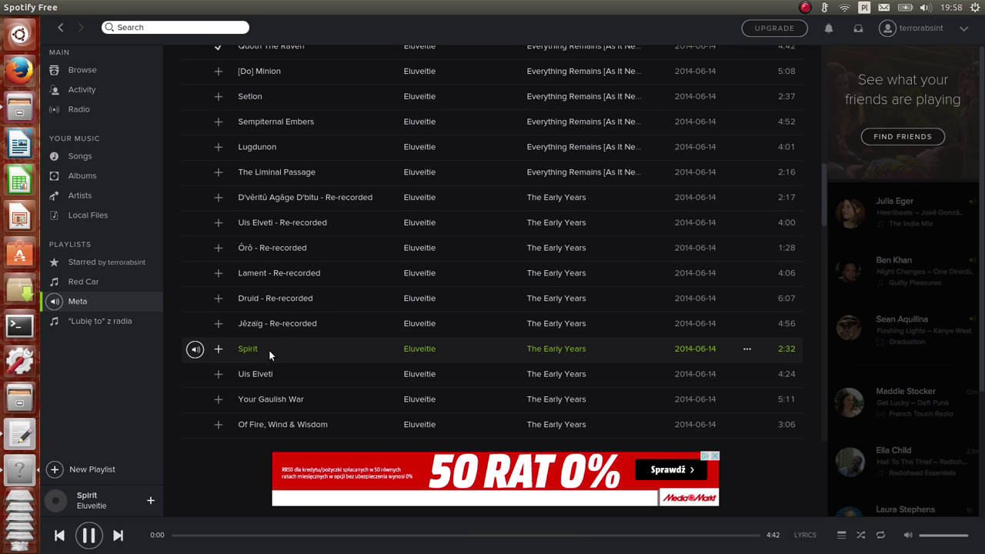
pyautogui.rightClick(268, 349)
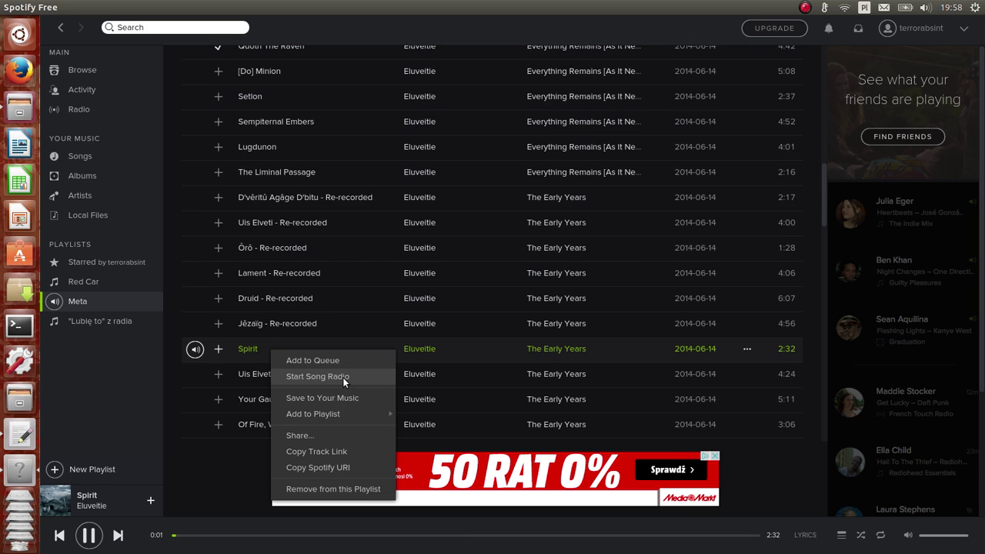
pyautogui.moveTo(362, 415)
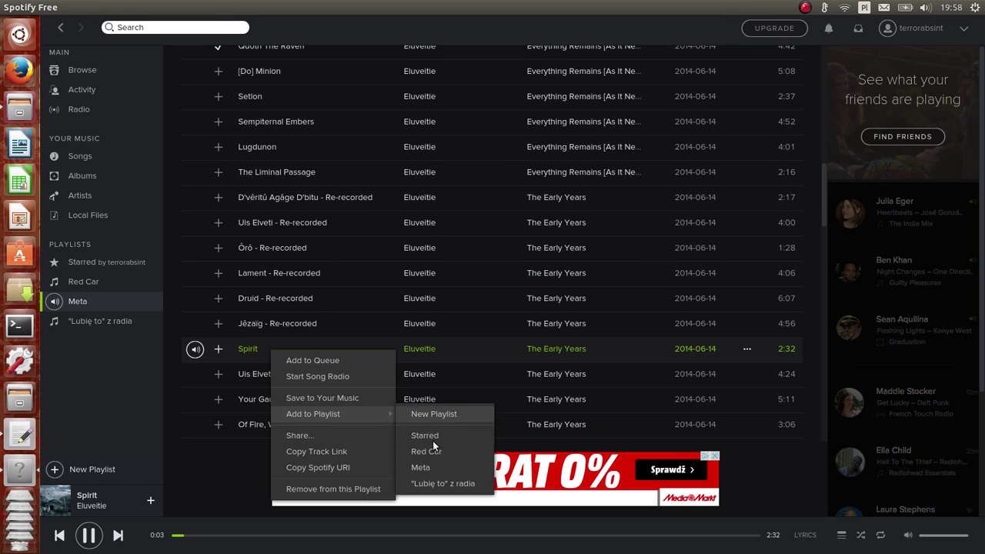
pyautogui.click(106, 432)
# Play Helvetios from the Meta playlist and return it from about 0:50 to the beginning
pyautogui.scroll(-5, 311, 376)
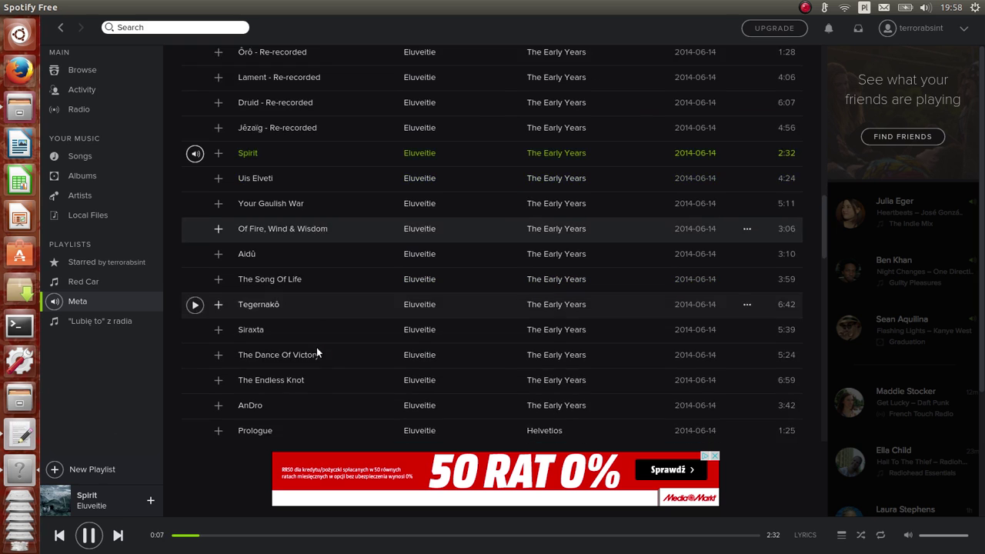
pyautogui.scroll(-2, 317, 373)
pyautogui.doubleClick(318, 392)
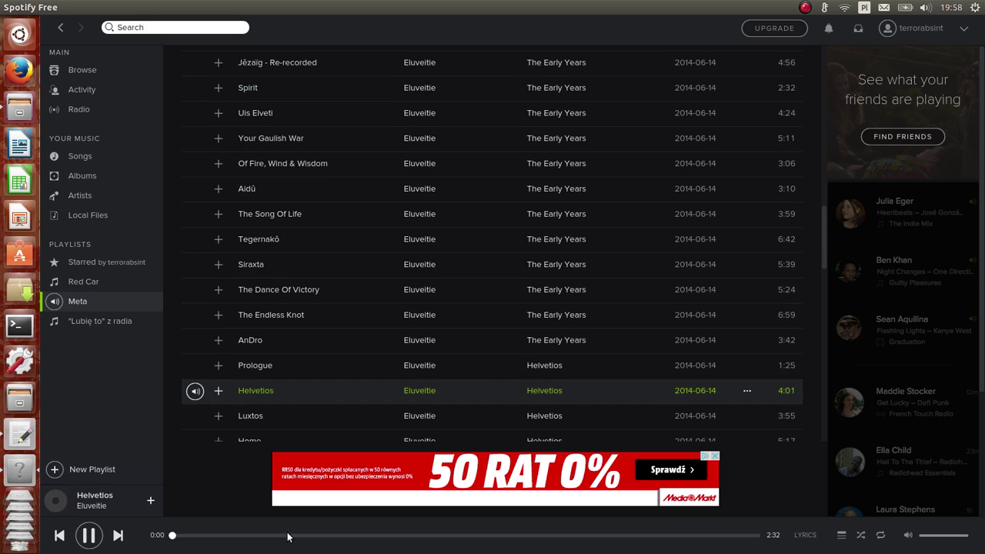
pyautogui.scroll(-3, 316, 354)
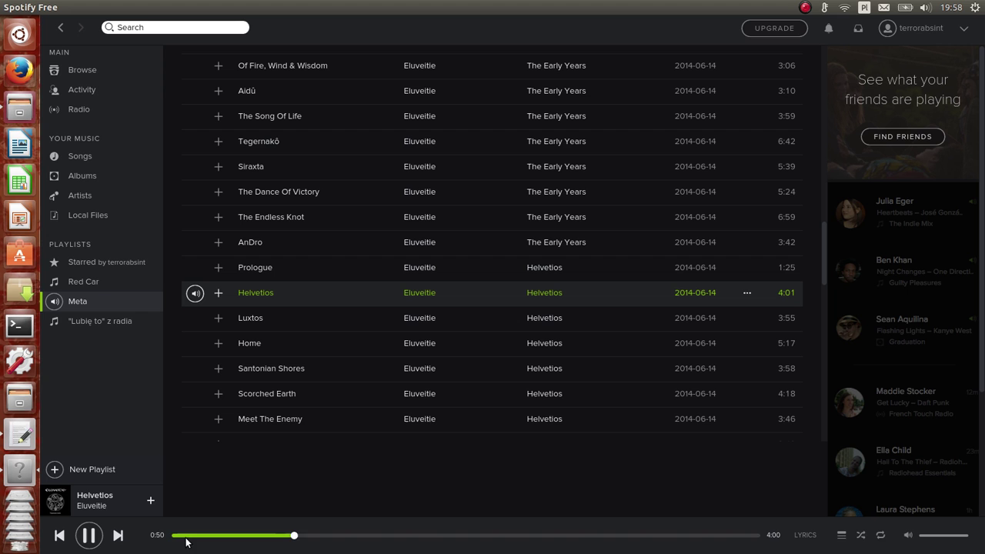
pyautogui.moveTo(187, 541); pyautogui.dragTo(173, 538)
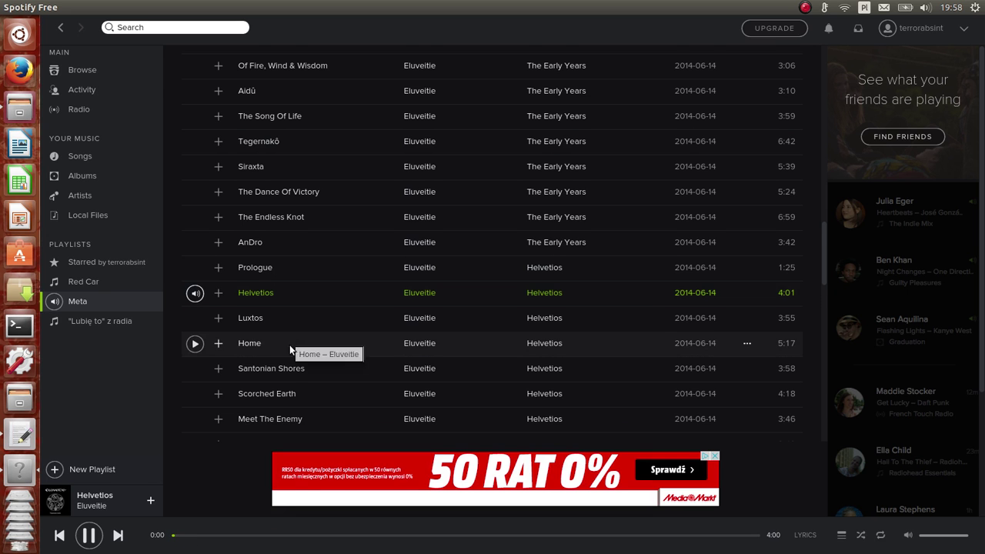
# Play A Rose For Epona from the Helvetios songs in the Meta playlist
pyautogui.scroll(-2, 289, 346)
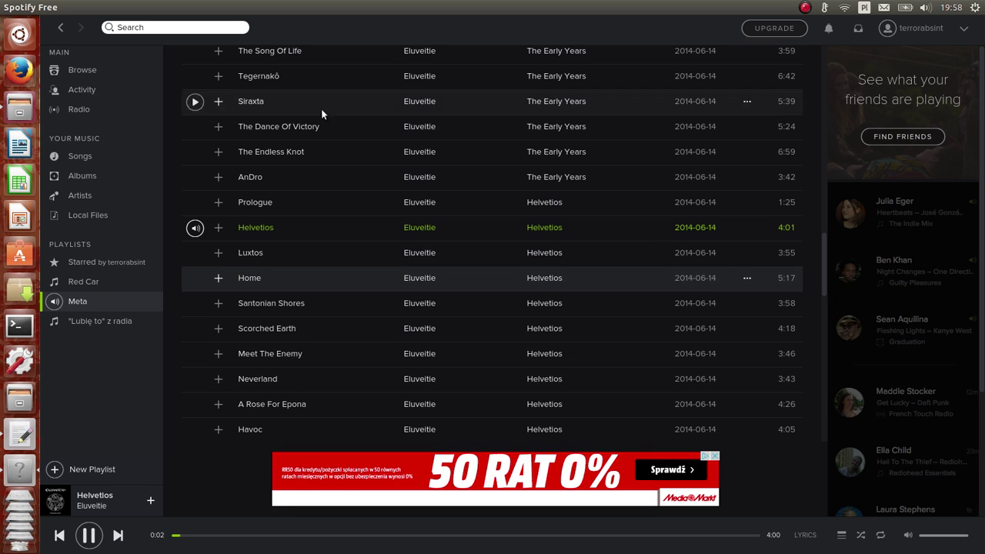
pyautogui.scroll(-2, 286, 323)
pyautogui.scroll(-1, 285, 323)
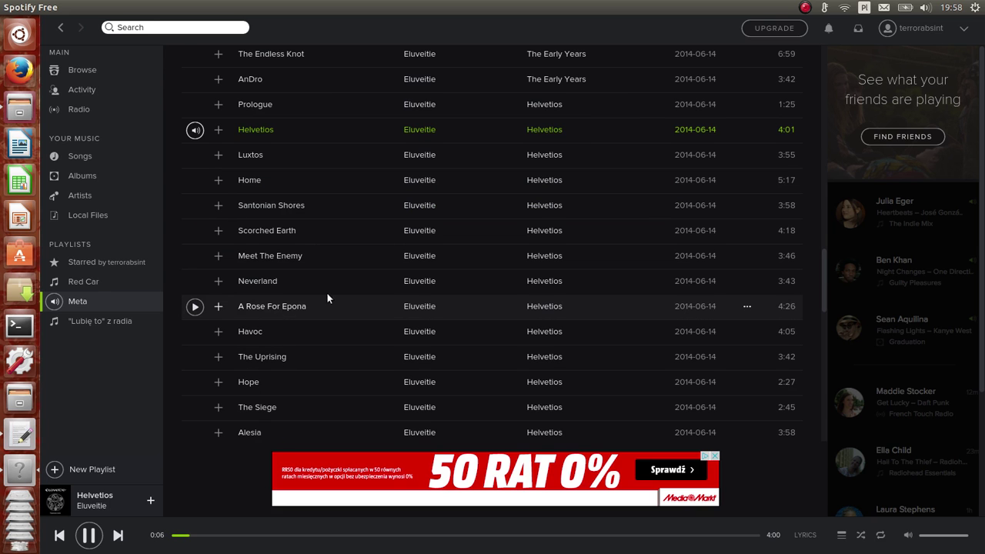
pyautogui.doubleClick(352, 307)
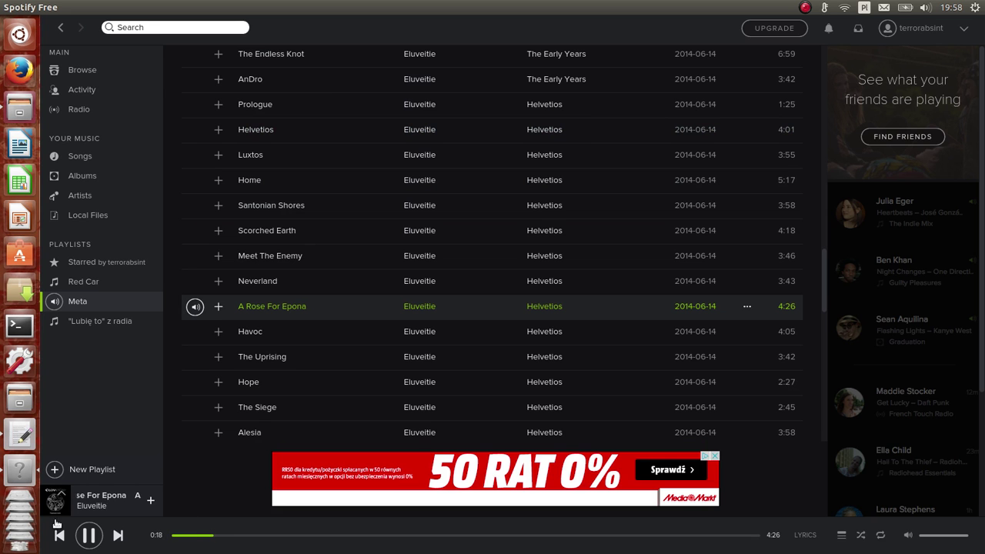
# Enlarge and shrink the playing song's cover art and save A Rose For Epona to Your Music
pyautogui.click(65, 496)
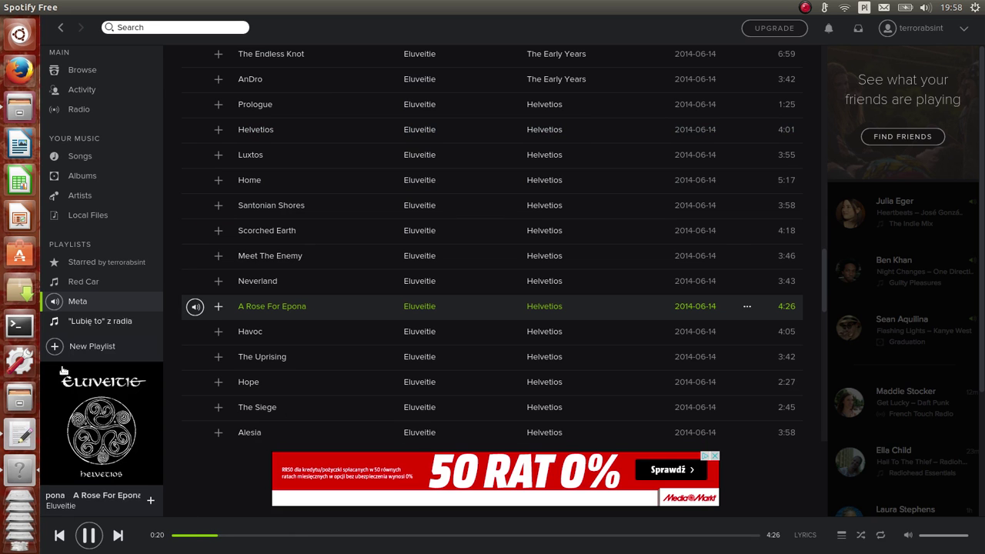
pyautogui.click(153, 372)
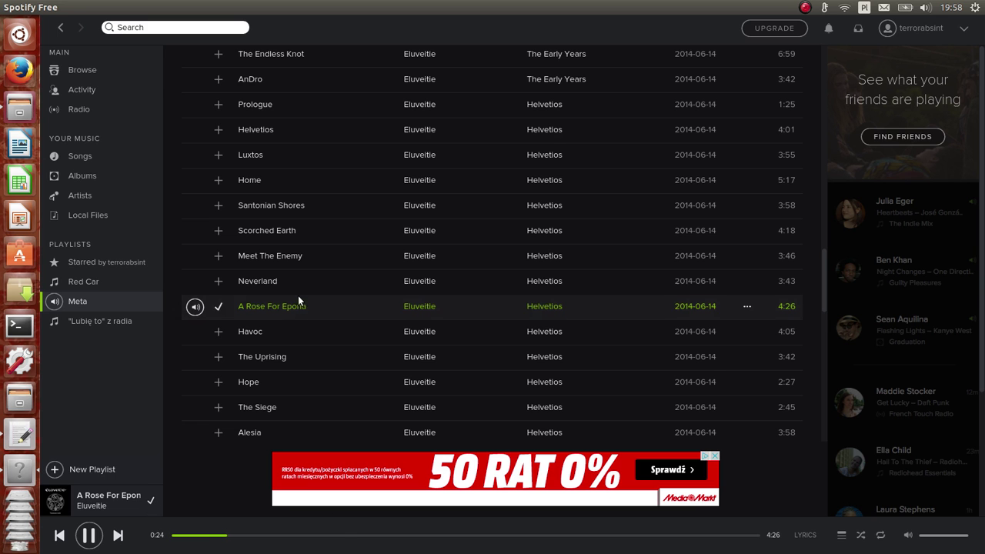
# Seek A Rose For Epona forward to about 1:45 and play Alesia from about 0:35
pyautogui.scroll(-3, 324, 334)
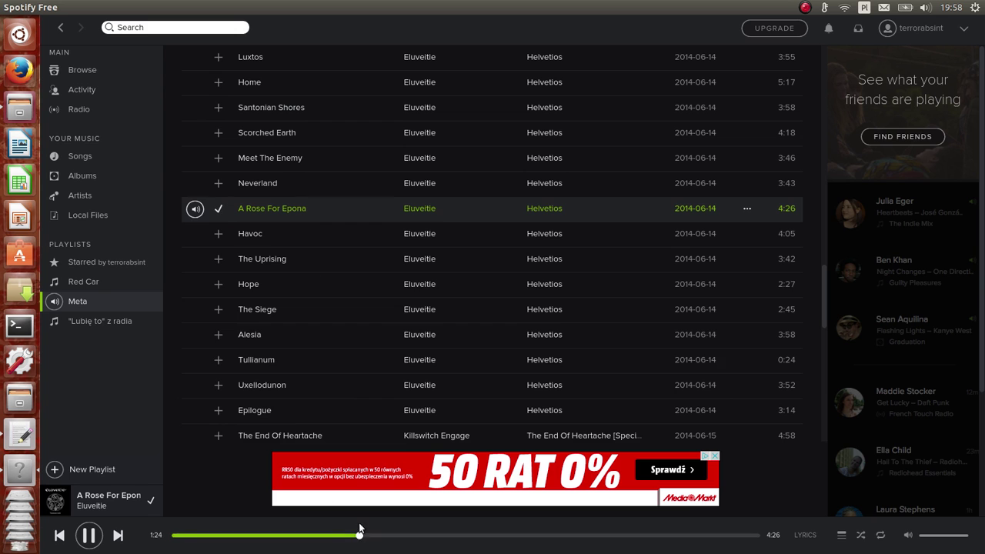
pyautogui.click(404, 535)
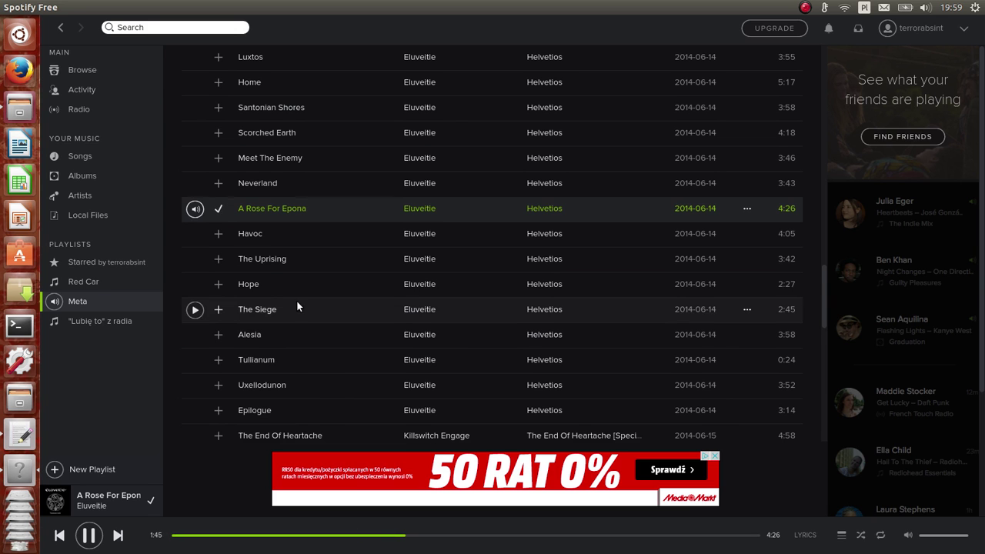
pyautogui.scroll(-2, 312, 307)
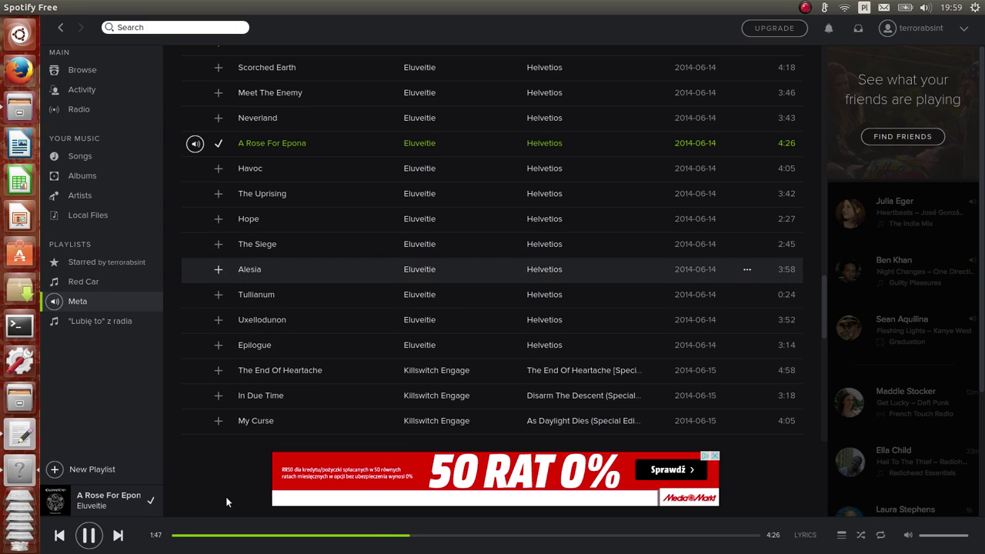
pyautogui.doubleClick(276, 268)
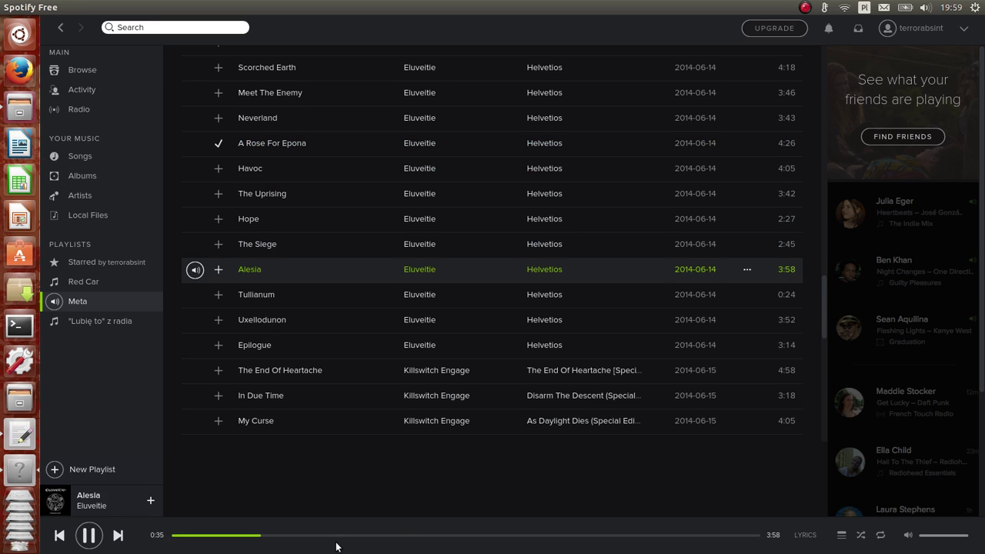
# Play Surrender by Entwine from the Meta playlist, seeking forward to about 0:54
pyautogui.scroll(-3, 289, 305)
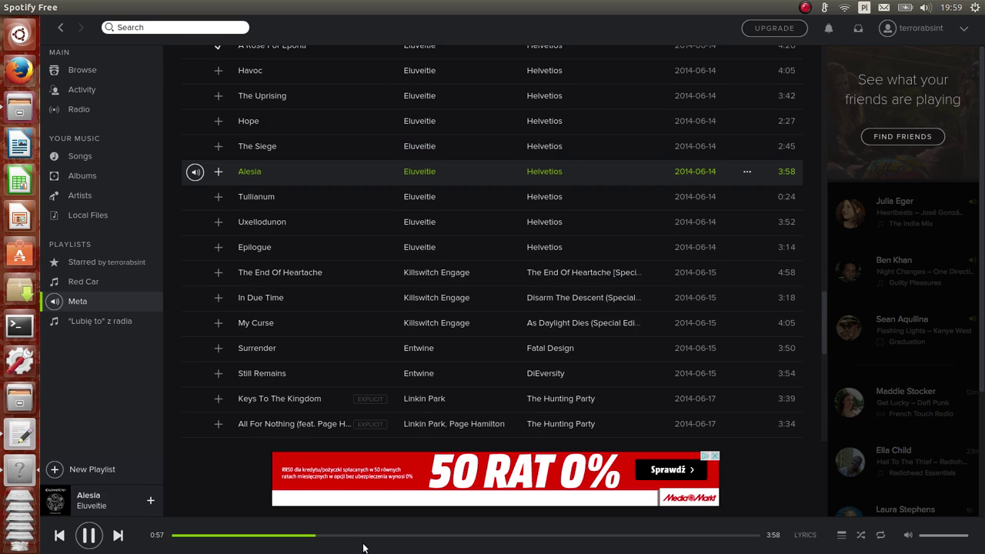
pyautogui.scroll(-3, 286, 299)
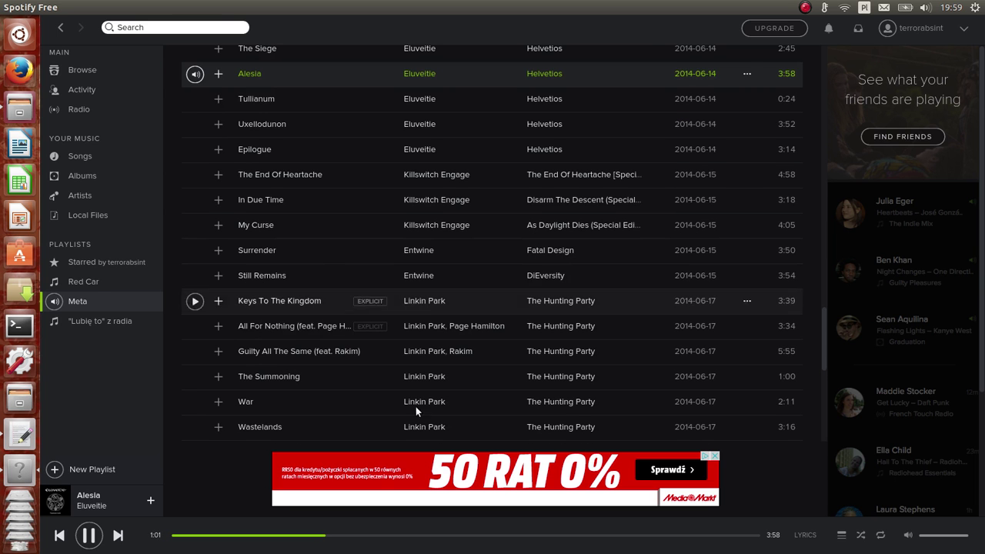
pyautogui.doubleClick(291, 249)
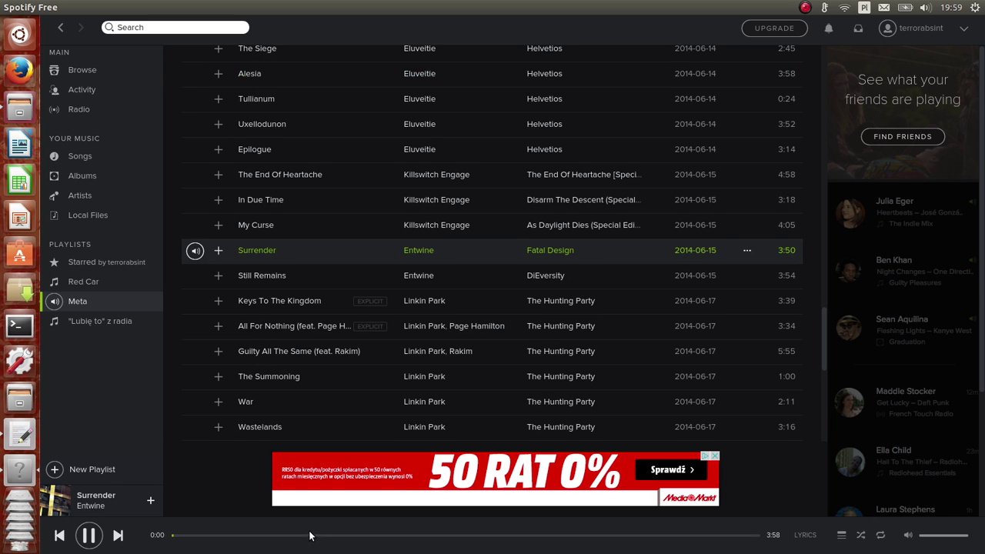
# Play House Of Sleep by Amorphis from the Meta playlist, seeking forward to about 2:00
pyautogui.scroll(-4, 293, 346)
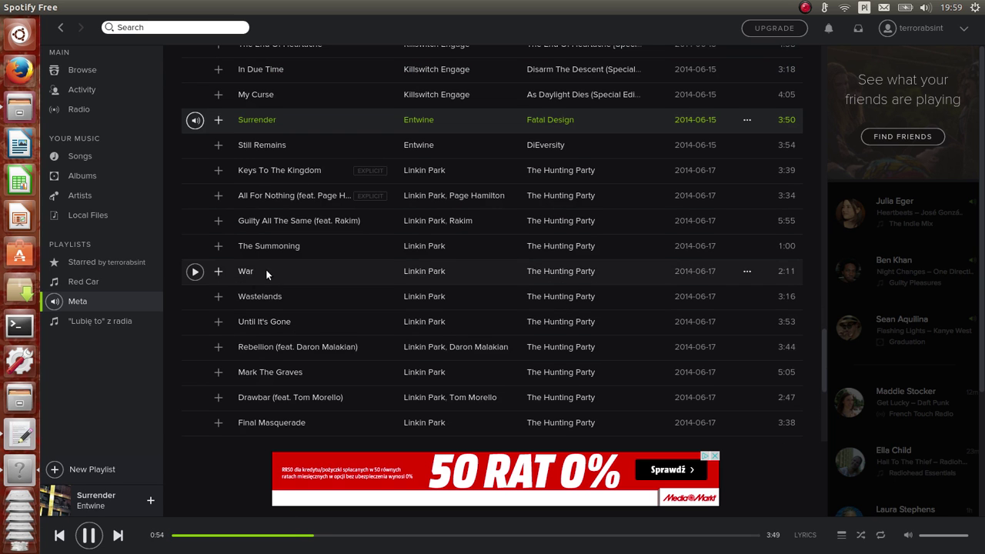
pyautogui.scroll(-4, 359, 388)
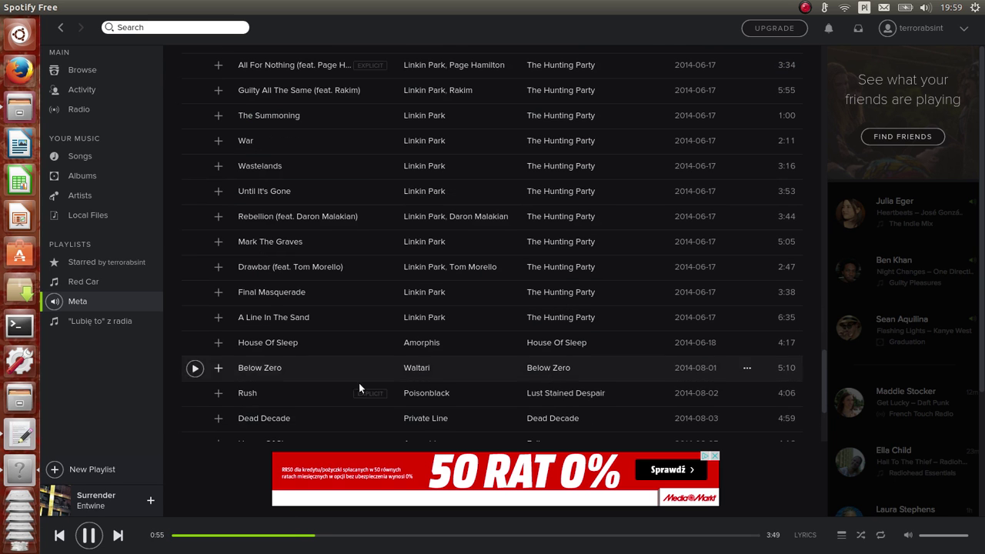
pyautogui.doubleClick(294, 343)
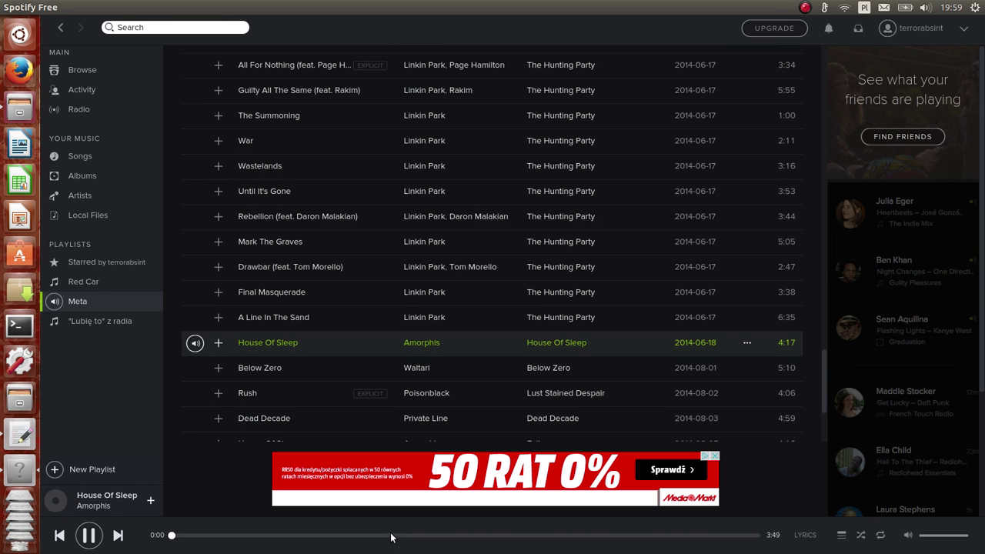
# Play Rush by Poisonblack from the Meta playlist, seeking forward to about 1:29
pyautogui.scroll(-3, 308, 295)
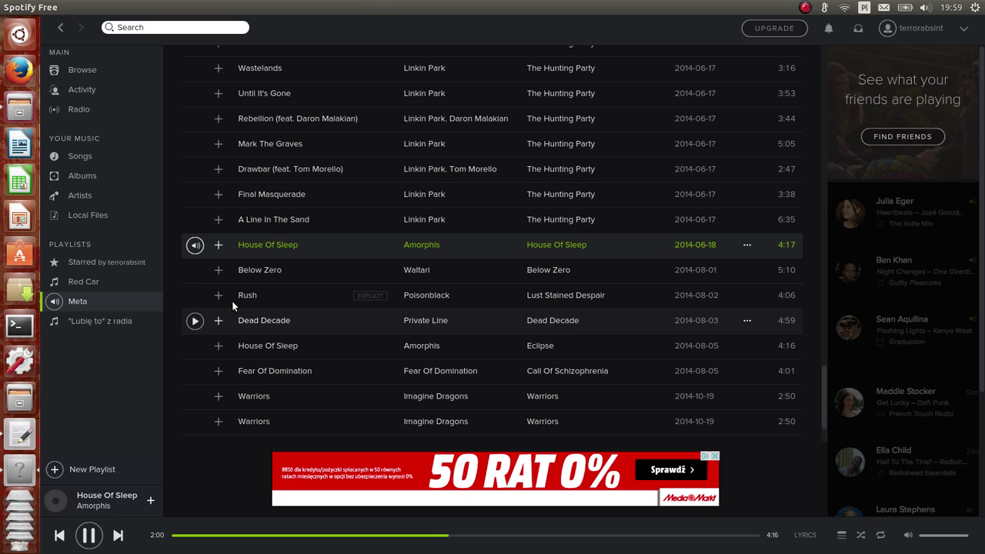
pyautogui.scroll(-2, 275, 293)
pyautogui.scroll(2, 274, 292)
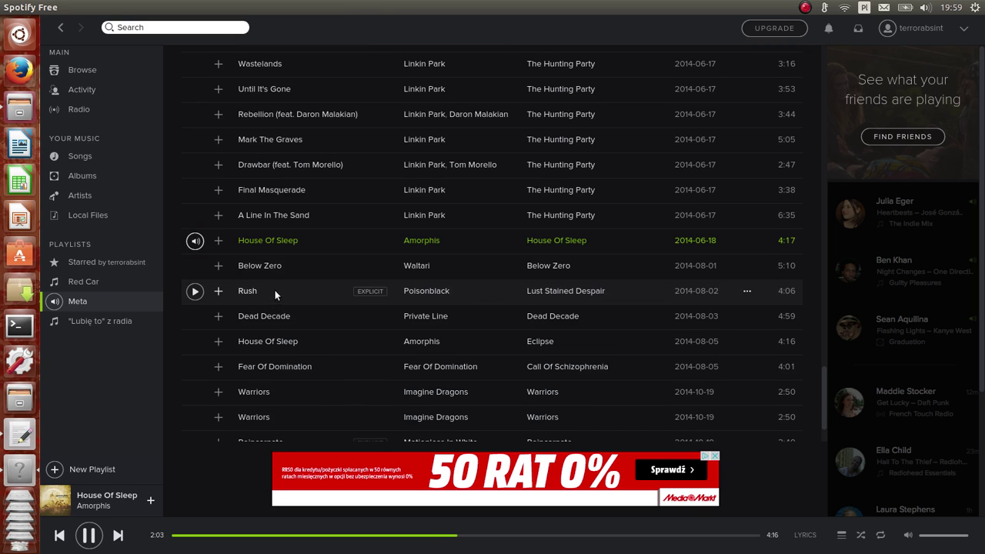
pyautogui.doubleClick(275, 291)
pyautogui.click(385, 535)
# Open the "Lubię to" z radia playlist and play Sex on Fire by Kings Of Leon
pyautogui.scroll(-2, 323, 296)
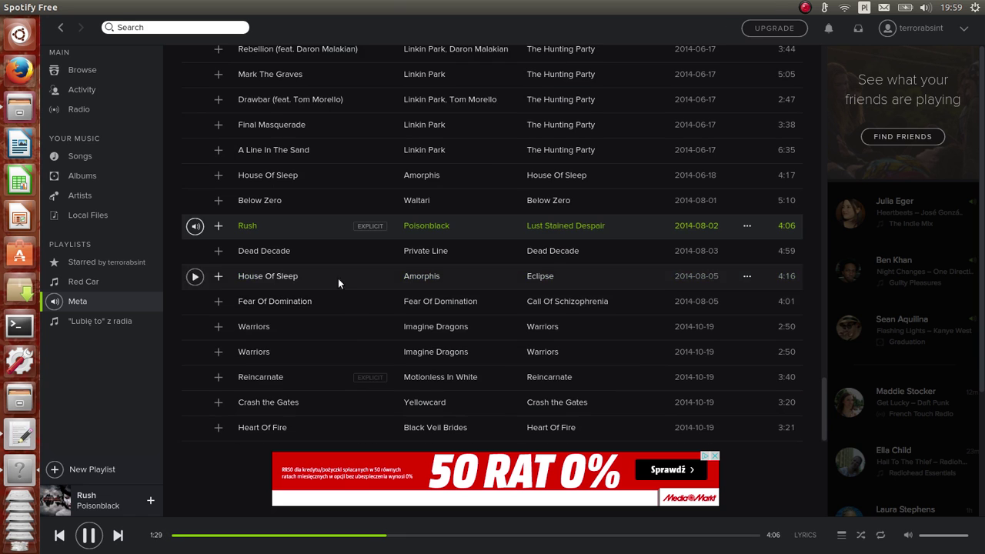
pyautogui.scroll(6, 367, 400)
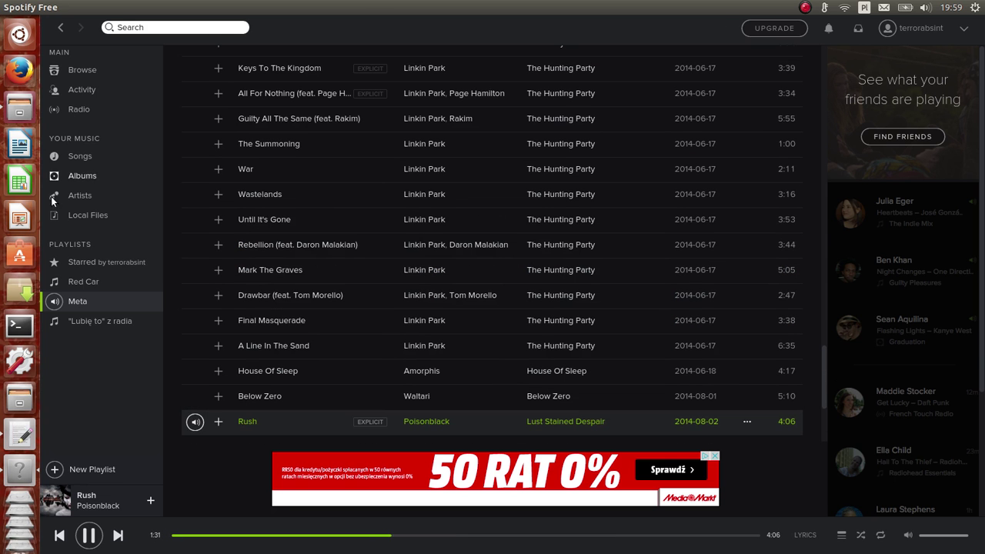
pyautogui.click(95, 321)
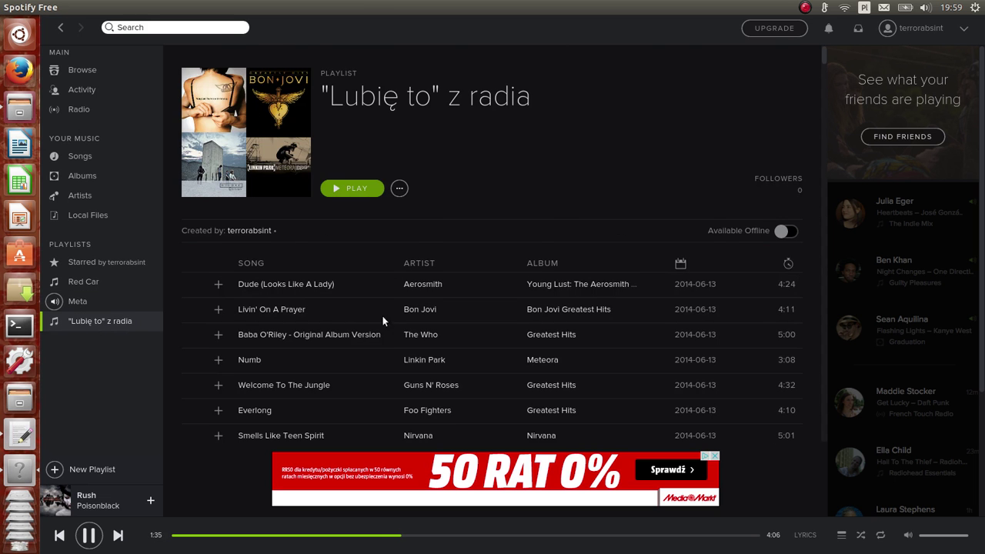
pyautogui.scroll(-2, 354, 327)
pyautogui.scroll(-20, 351, 308)
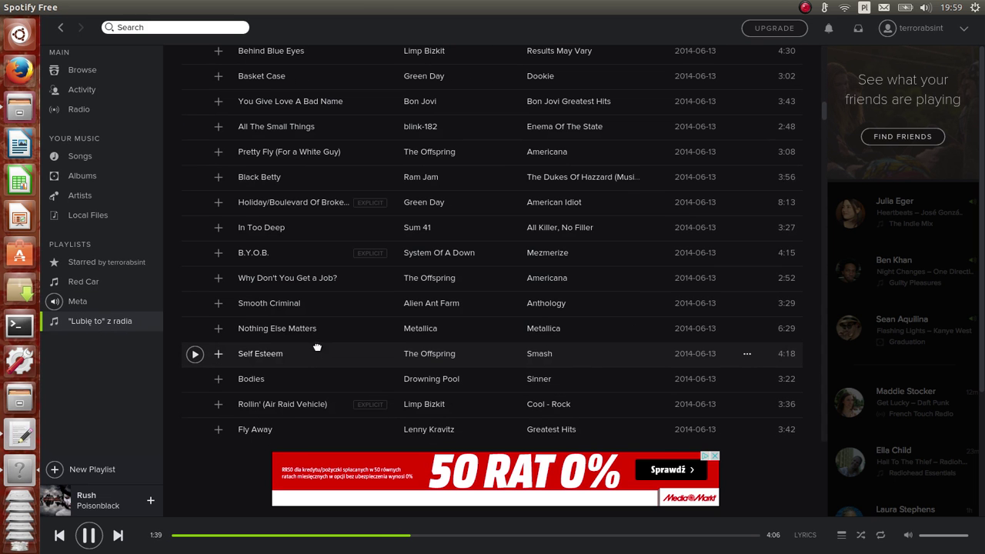
pyautogui.scroll(-16, 321, 355)
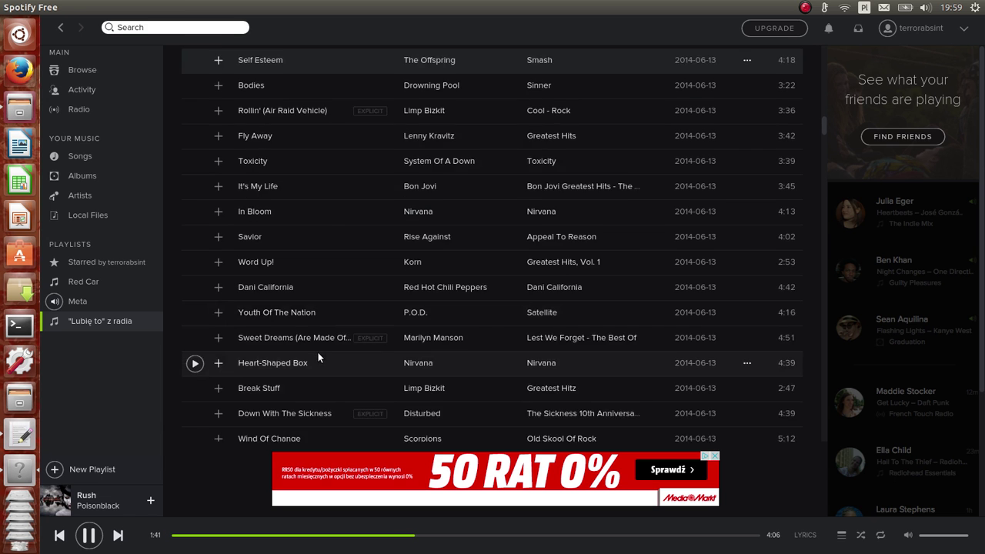
pyautogui.doubleClick(317, 356)
# Play Runaway by Linkin Park from the Hybrid Theory songs in the "Lubię to" z radia playlist
pyautogui.scroll(-2, 336, 354)
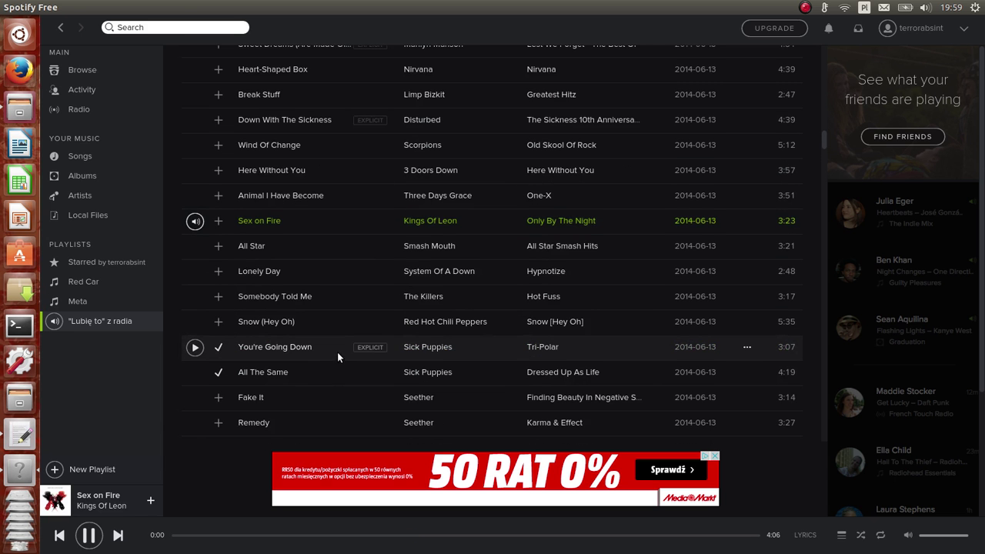
pyautogui.scroll(-6, 323, 381)
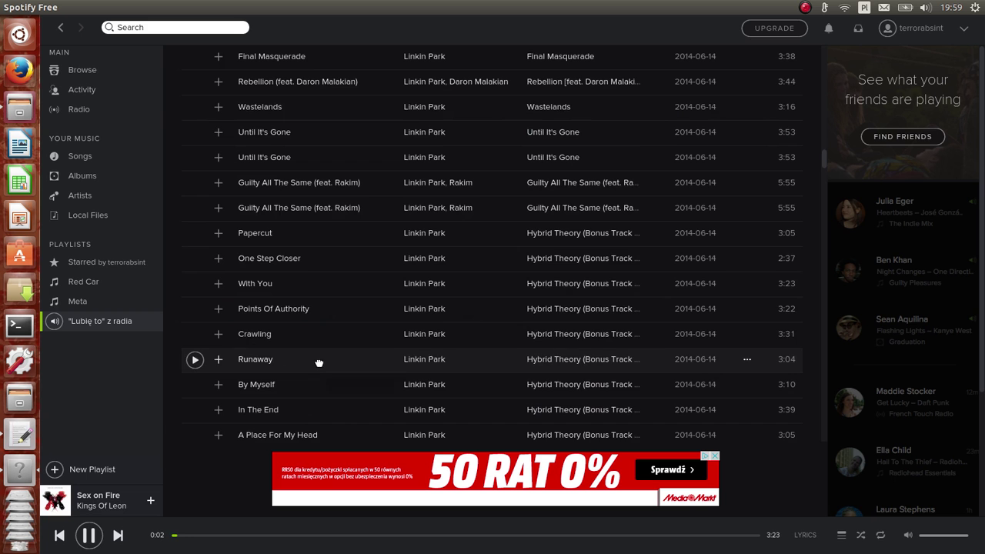
pyautogui.doubleClick(318, 360)
# Play Dance D'Amour by The 69 Eyes near the end of the "Lubię to" z radia playlist
pyautogui.scroll(-18, 319, 367)
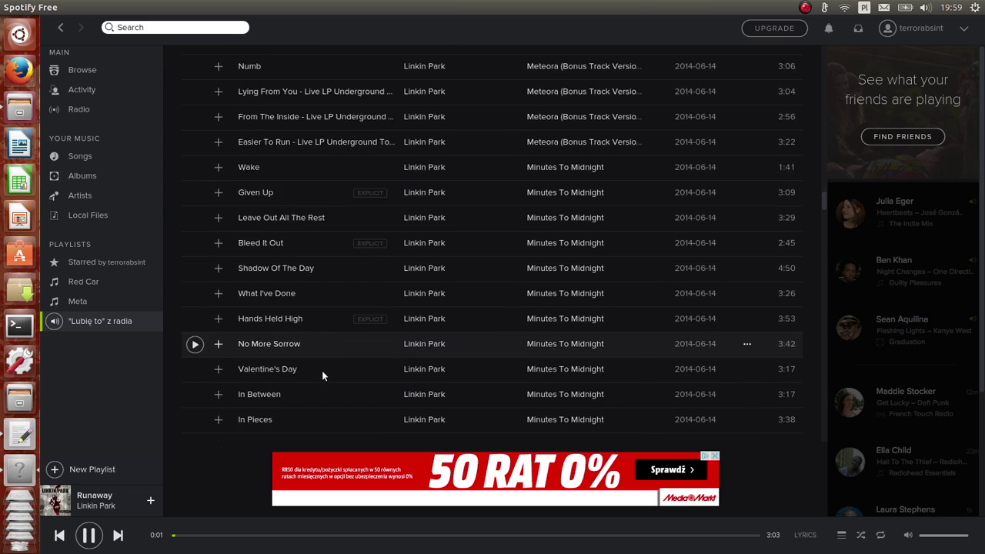
pyautogui.scroll(-11, 324, 375)
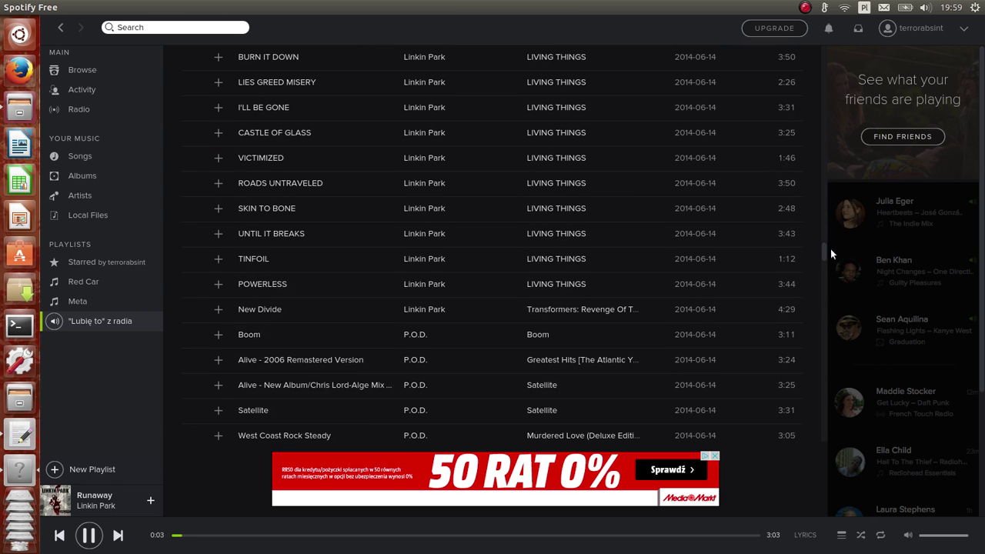
pyautogui.scroll(-15, 339, 292)
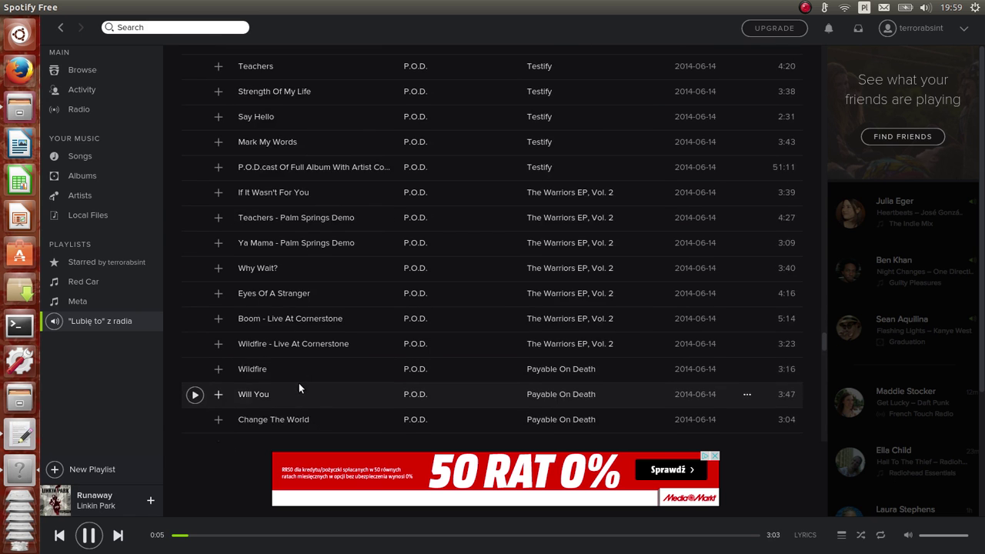
pyautogui.scroll(-15, 827, 363)
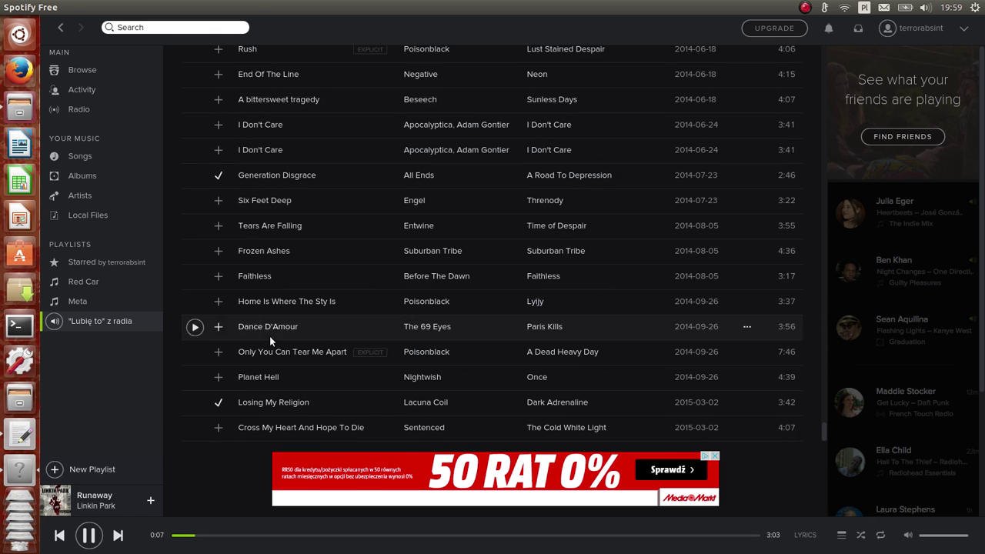
pyautogui.doubleClick(287, 322)
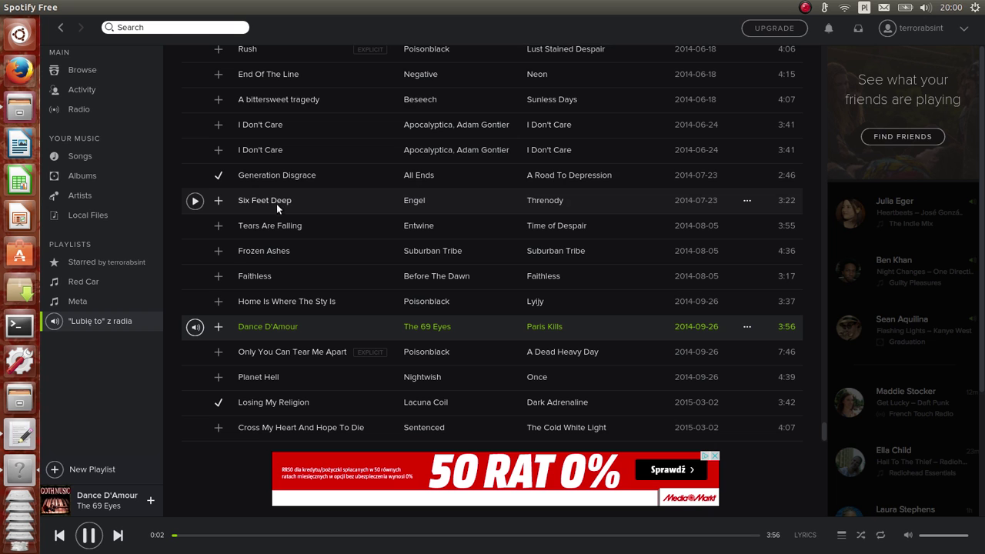
# Play Cross My Heart And Hope To Die by Sentenced at the playlist's end, seeking forward to about 1:44
pyautogui.scroll(2, 301, 218)
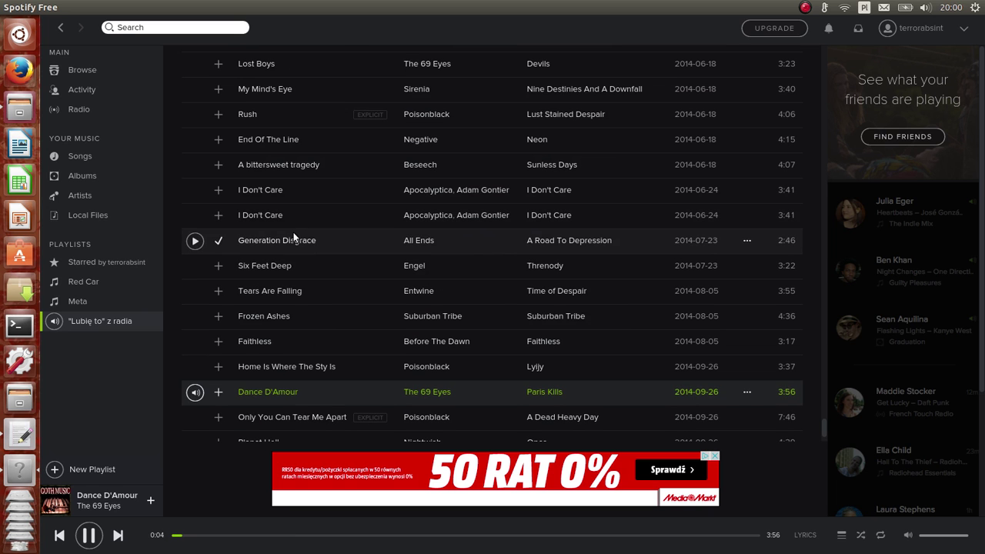
pyautogui.scroll(2, 292, 189)
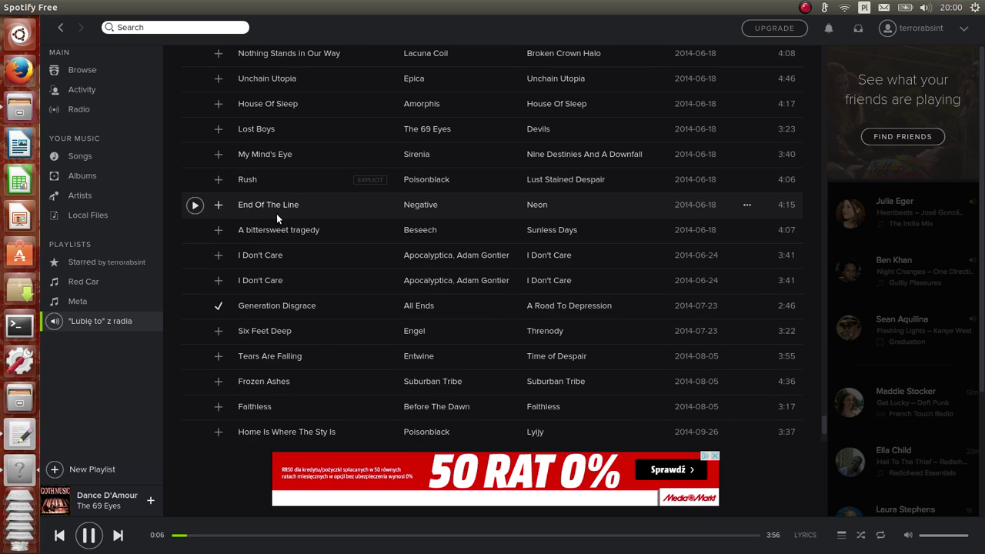
pyautogui.scroll(2, 279, 214)
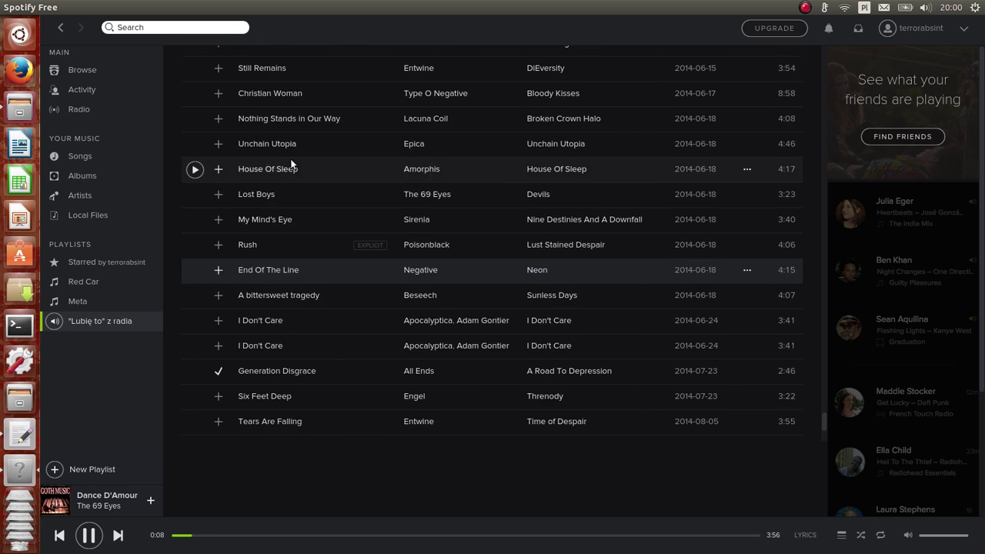
pyautogui.scroll(2, 290, 158)
pyautogui.scroll(-5, 268, 300)
pyautogui.scroll(-3, 268, 300)
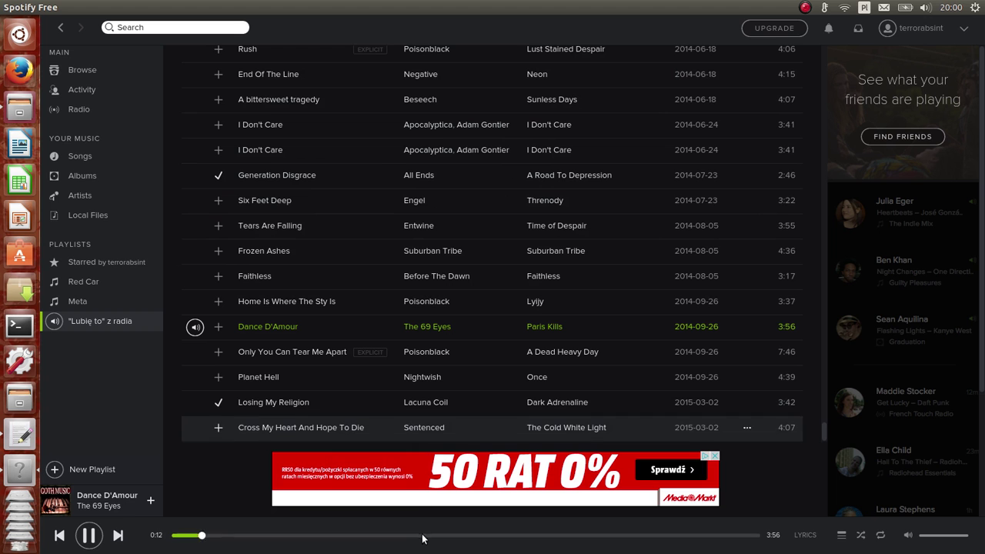
pyautogui.doubleClick(289, 418)
# Look back through the songs of the "Lubię to" z radia playlist and close the Spotify window
pyautogui.scroll(5, 343, 275)
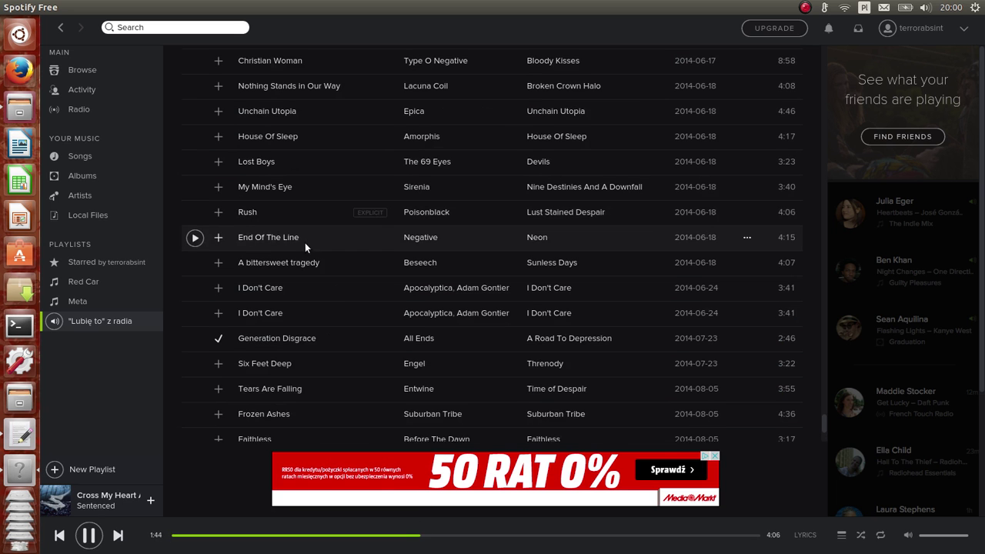
pyautogui.scroll(10, 294, 241)
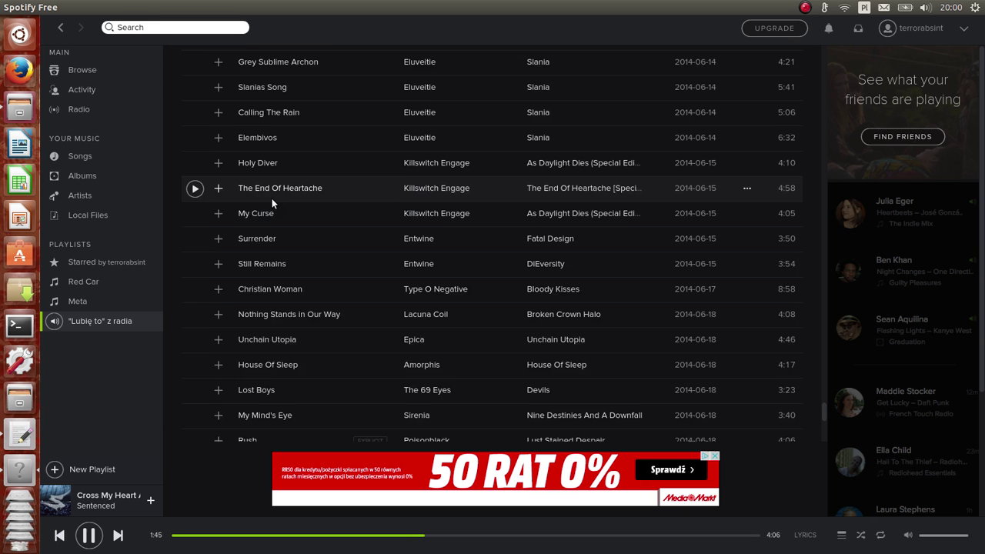
pyautogui.scroll(7, 338, 246)
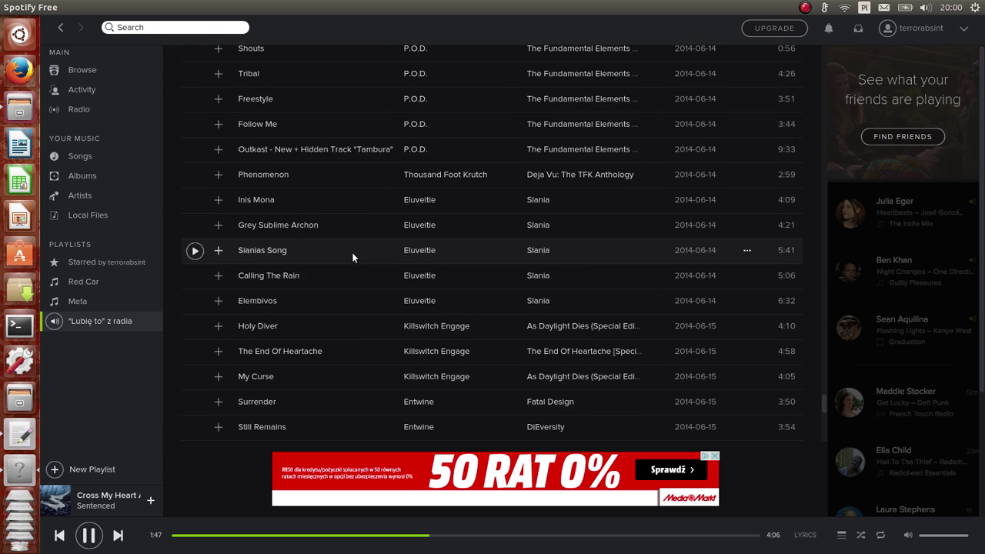
pyautogui.scroll(-5, 361, 243)
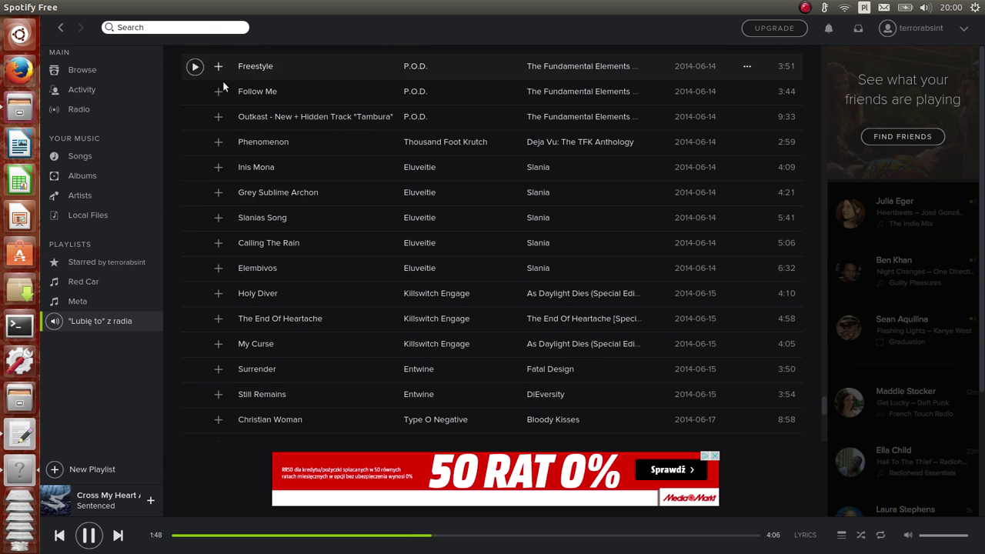
pyautogui.click(6, 7)
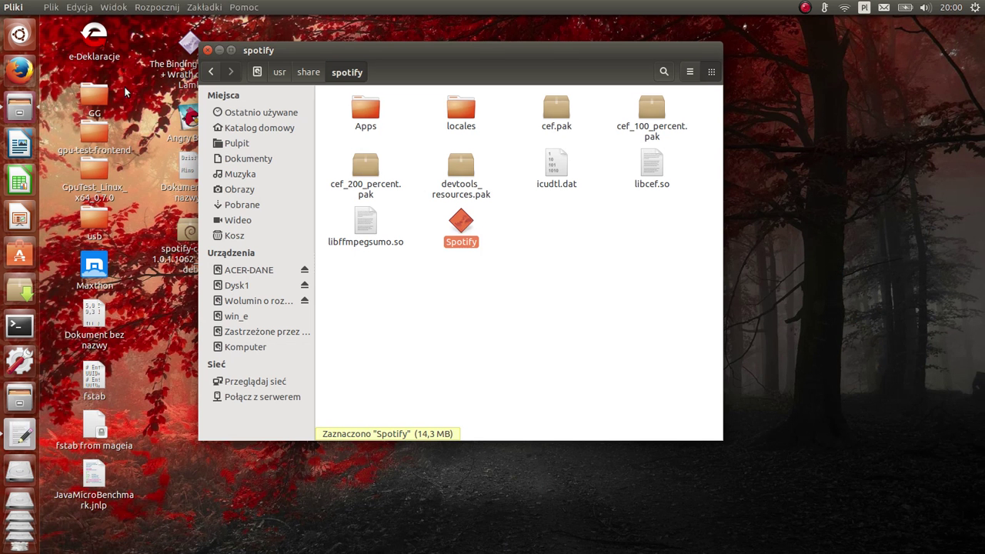